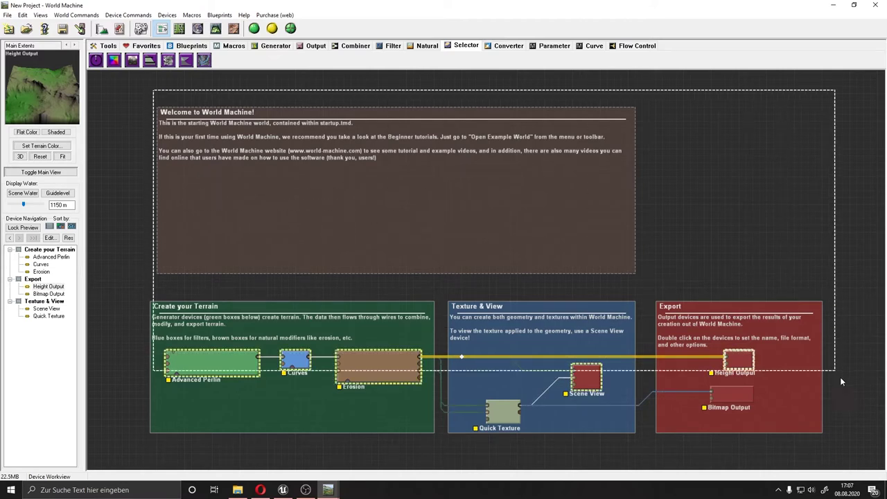
# Delete all default devices and wires, plus the Welcome, Create your Terrain, Texture & View and Export notes.
pyautogui.moveTo(153, 89); pyautogui.dragTo(854, 444)
pyautogui.press('Delete')
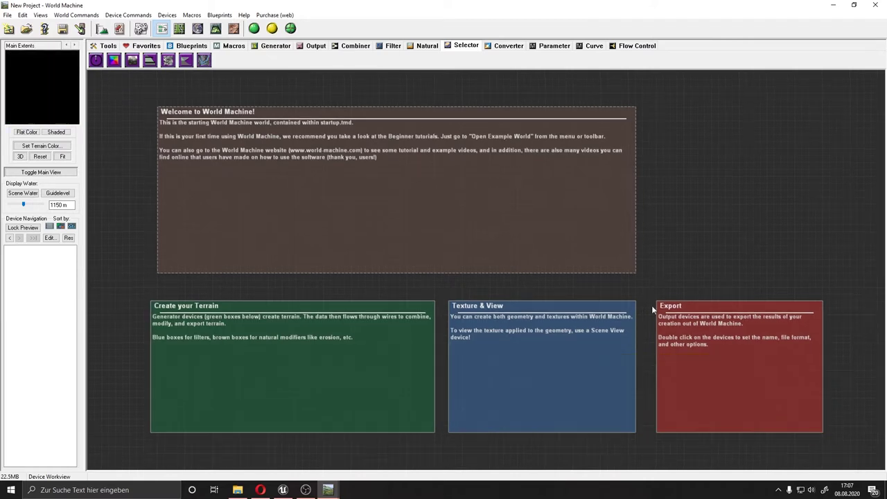
pyautogui.click(388, 118)
pyautogui.press('Delete')
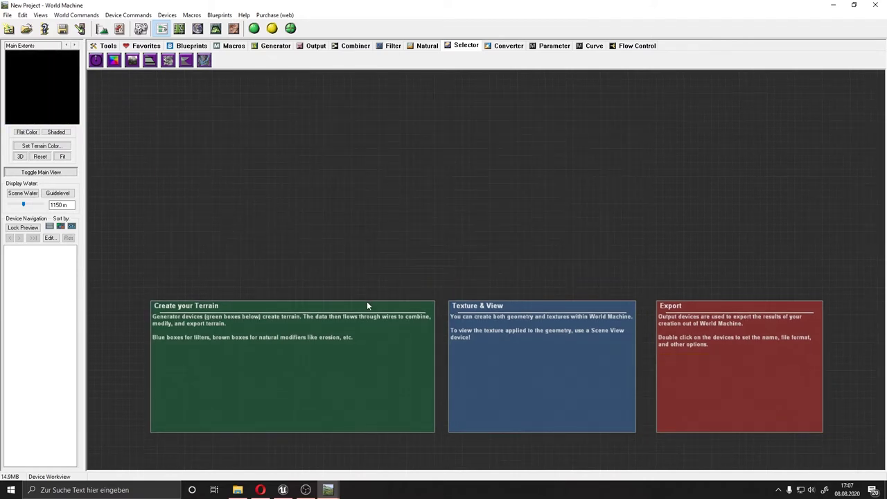
pyautogui.click(405, 305)
pyautogui.press('Delete')
pyautogui.click(511, 312)
pyautogui.press('Delete')
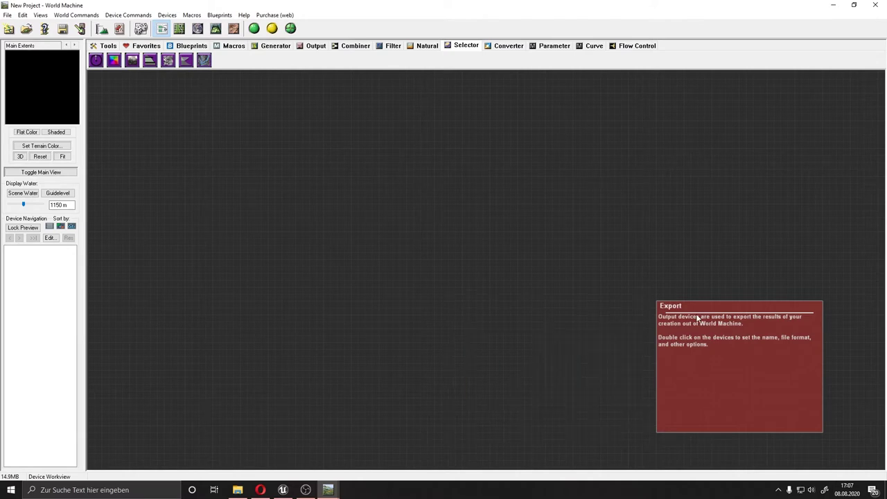
pyautogui.click(709, 310)
pyautogui.press('Delete')
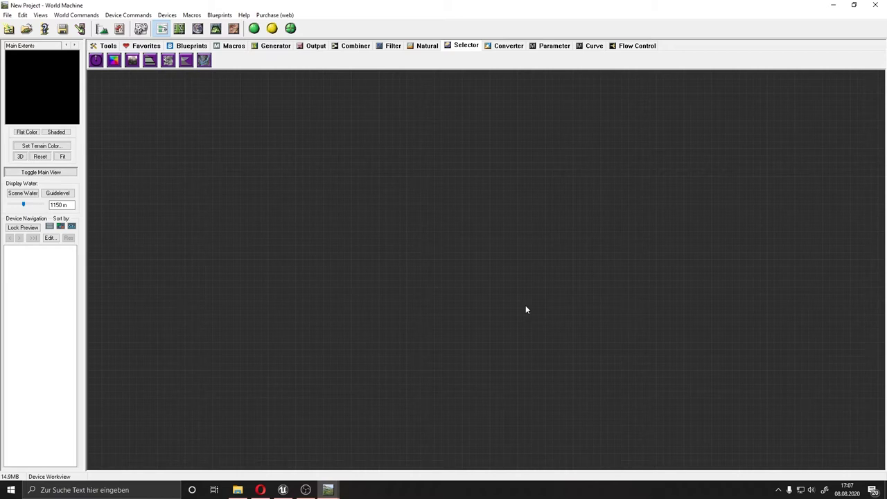
# Browse the Output, Generator, Macros, Blueprints and Favorites device tabs, settling on Generator.
pyautogui.click(315, 46)
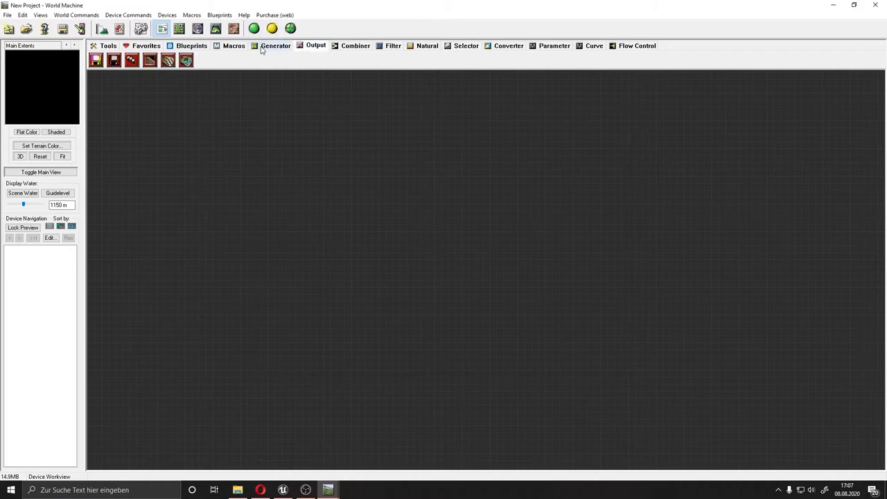
pyautogui.click(268, 49)
pyautogui.click(229, 48)
pyautogui.click(185, 48)
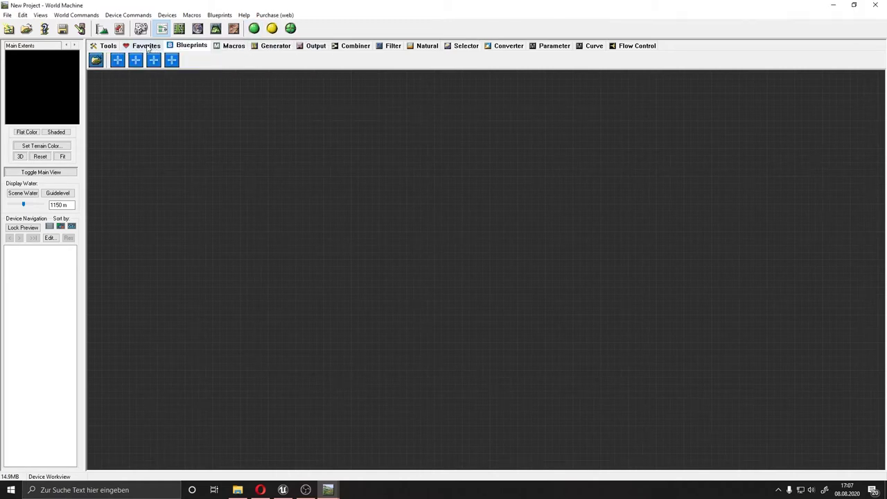
pyautogui.click(148, 48)
pyautogui.click(236, 48)
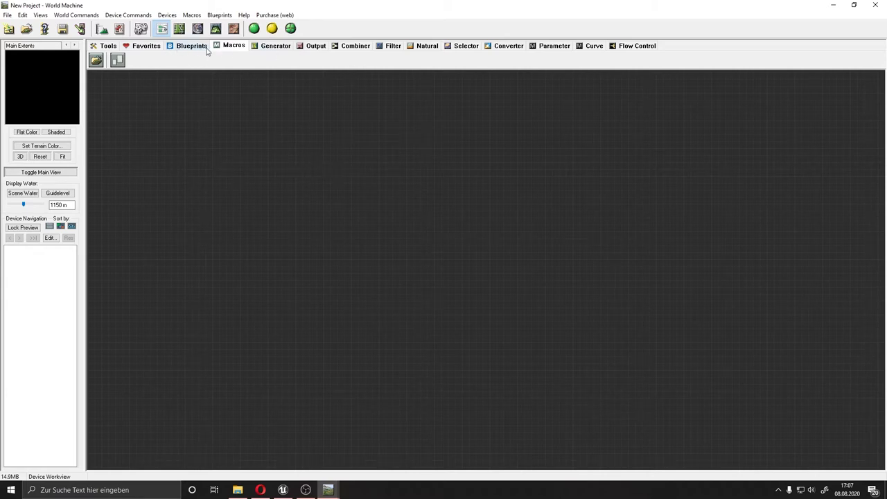
pyautogui.click(272, 49)
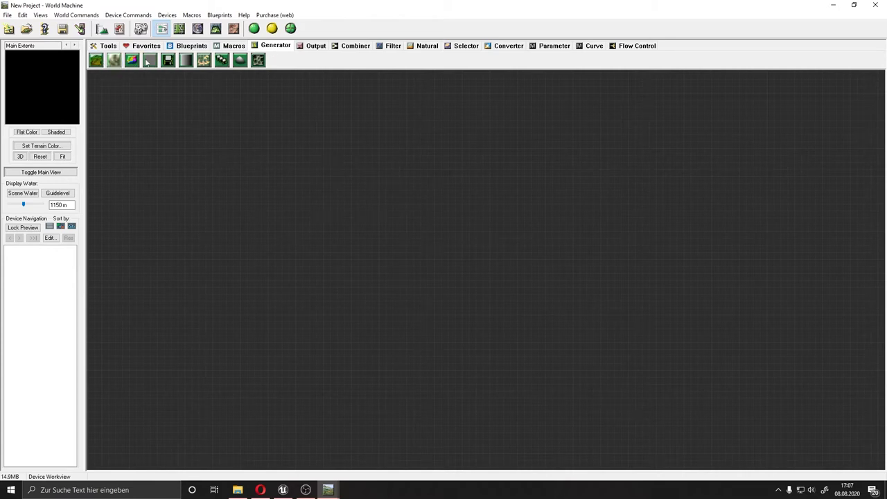
# Add a Voronoi generator to the empty workview and select it.
pyautogui.click(257, 63)
pyautogui.click(201, 165)
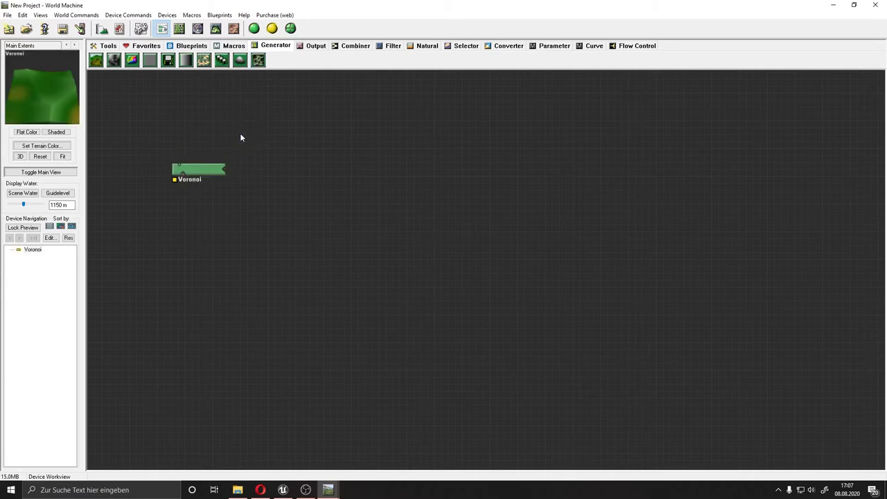
pyautogui.click(200, 169)
pyautogui.click(201, 170)
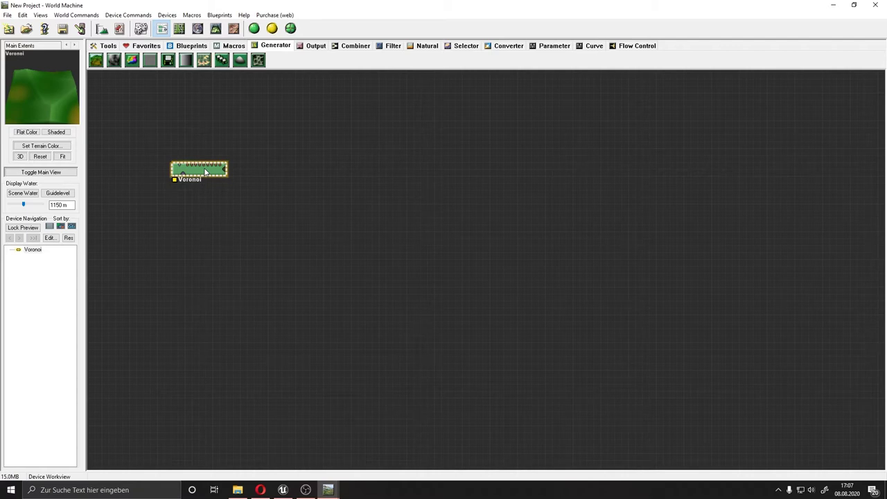
# Try the Voronoi styles and settle on F4 - F1, keeping Scale 4.
pyautogui.doubleClick(205, 172)
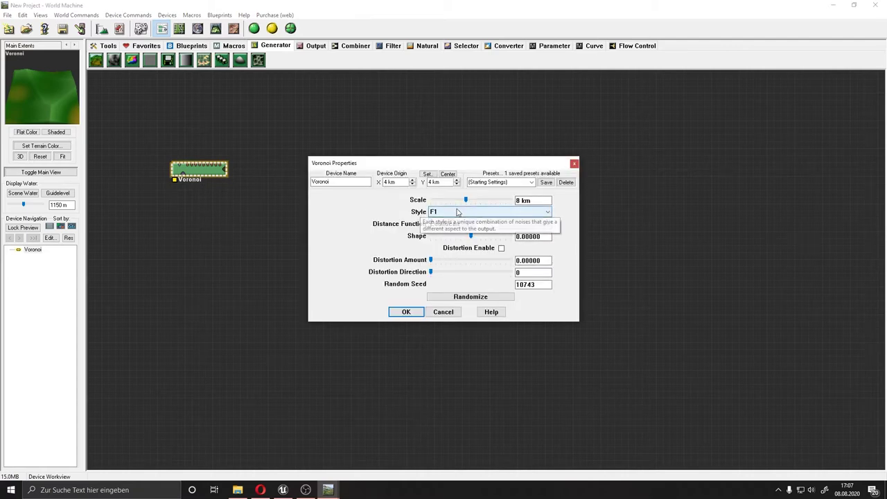
pyautogui.click(457, 211)
pyautogui.click(460, 232)
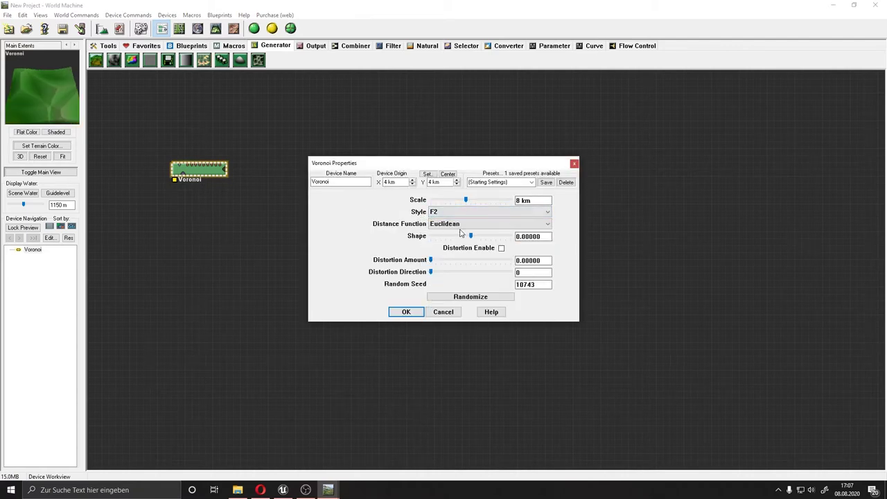
pyautogui.press('Down')
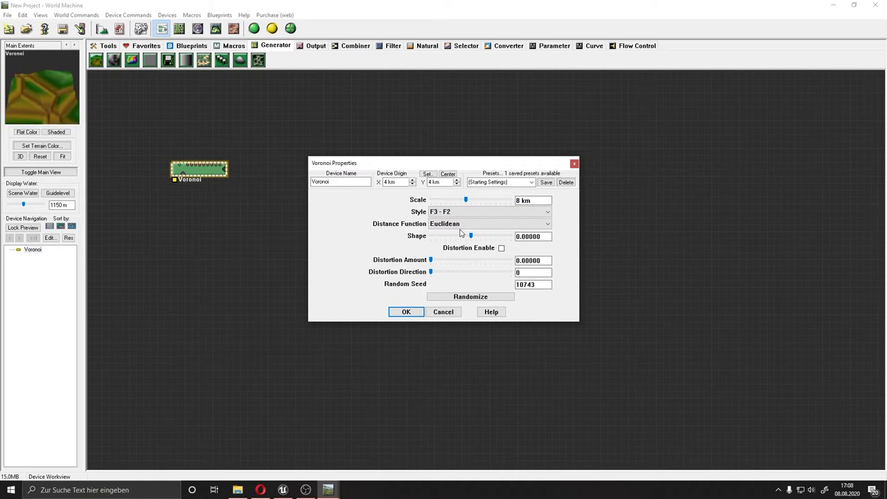
pyautogui.press('Down')
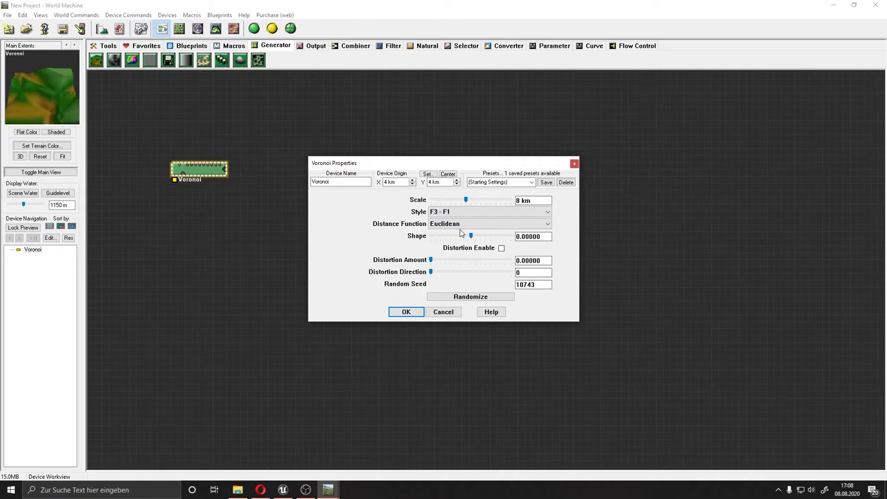
pyautogui.press('Down')
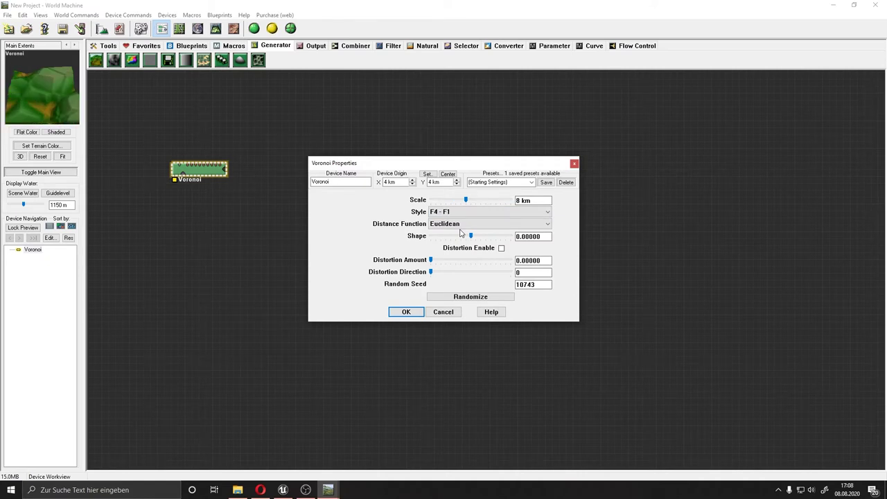
pyautogui.press('Down')
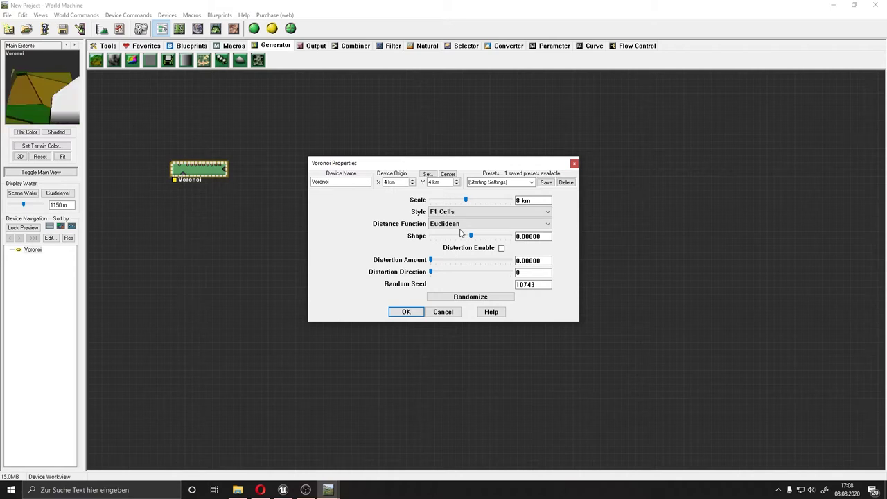
pyautogui.press('Down')
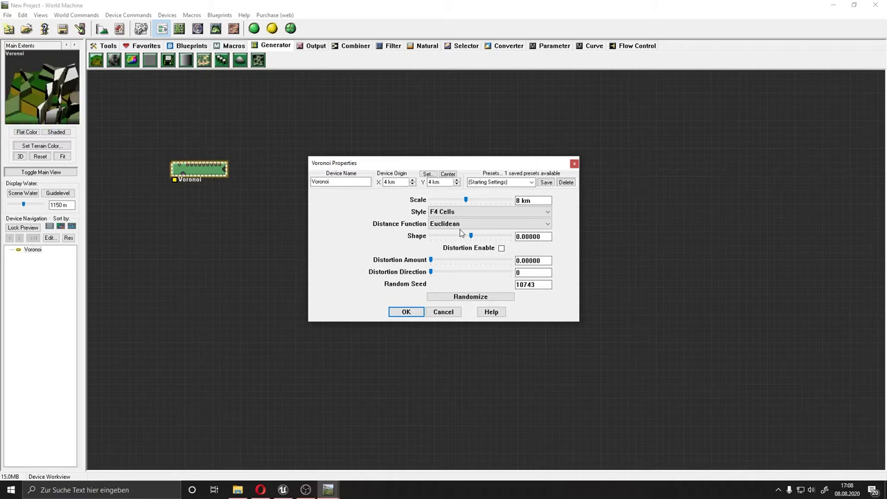
pyautogui.press('Up')
pyautogui.press('Up')
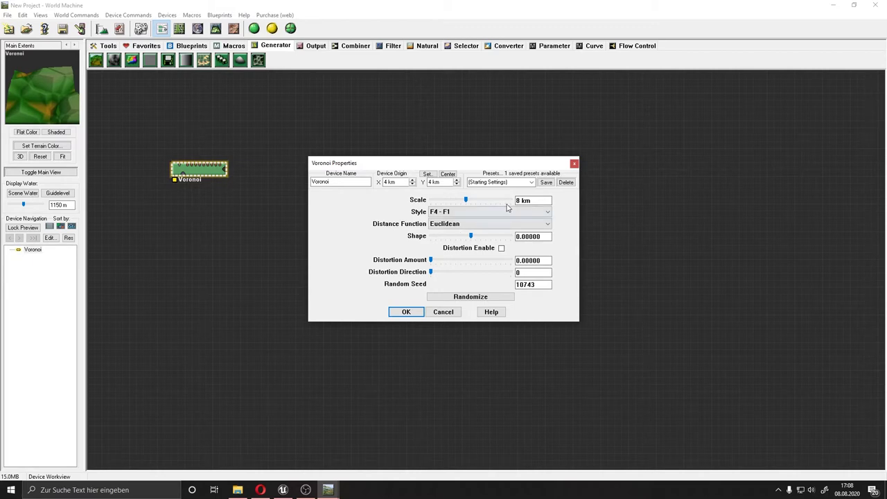
pyautogui.doubleClick(531, 201)
pyautogui.press('Return')
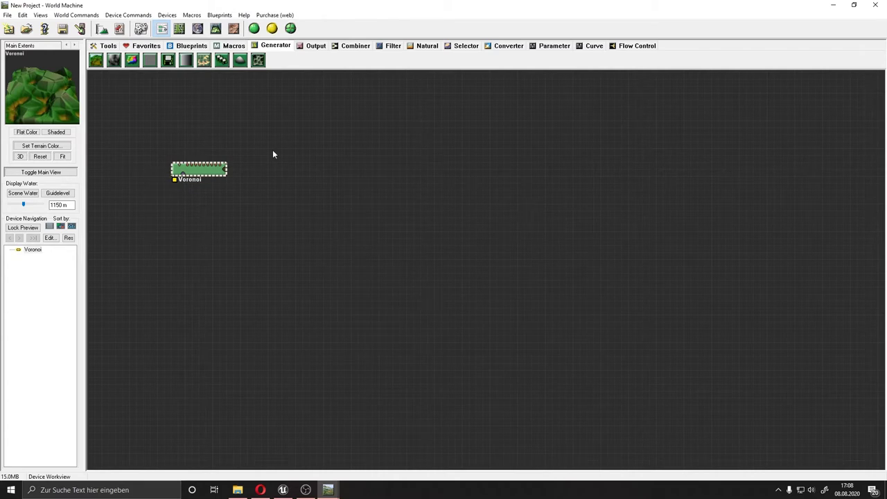
# Give the Voronoi a 4 km scale, Shape 1.4375 and Distortion Amount 0.4375.
pyautogui.doubleClick(206, 169)
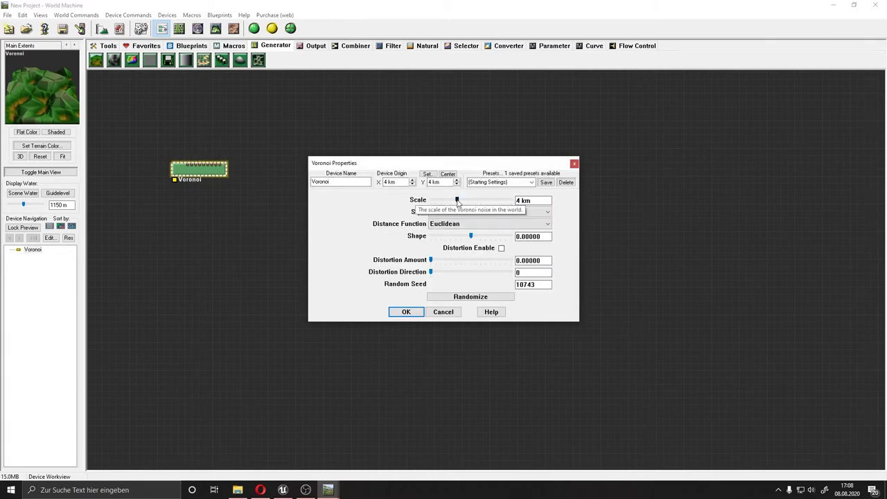
pyautogui.moveTo(457, 200); pyautogui.dragTo(460, 200)
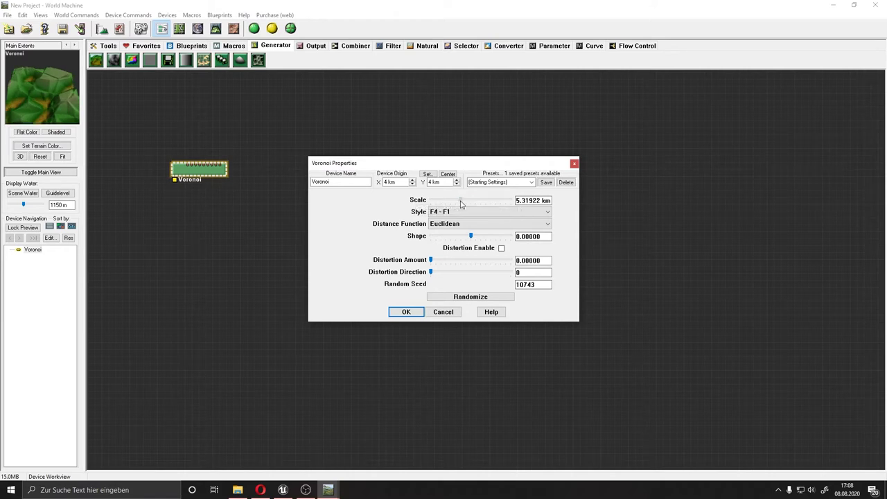
pyautogui.doubleClick(518, 200)
pyautogui.write('4')
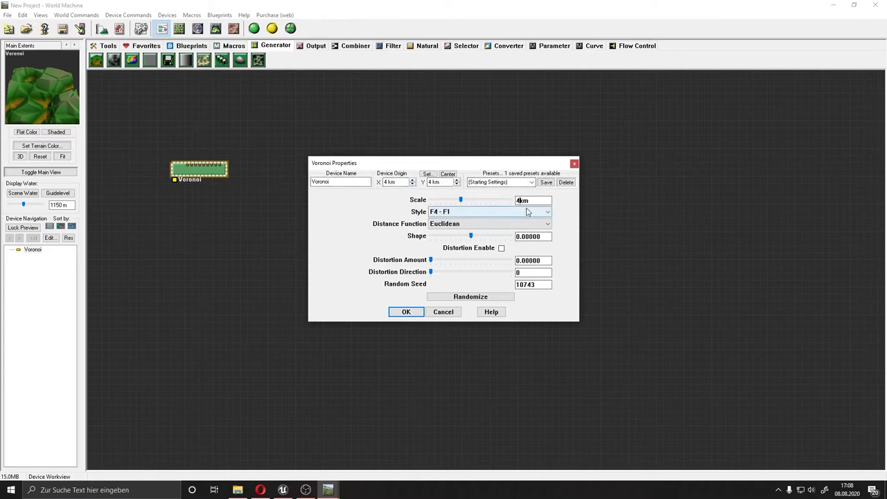
pyautogui.moveTo(470, 236)
pyautogui.mouseDown()
pyautogui.moveTo(454, 242)
pyautogui.moveTo(504, 231)
pyautogui.moveTo(470, 234)
pyautogui.moveTo(499, 224)
pyautogui.mouseUp()
pyautogui.click(472, 237)
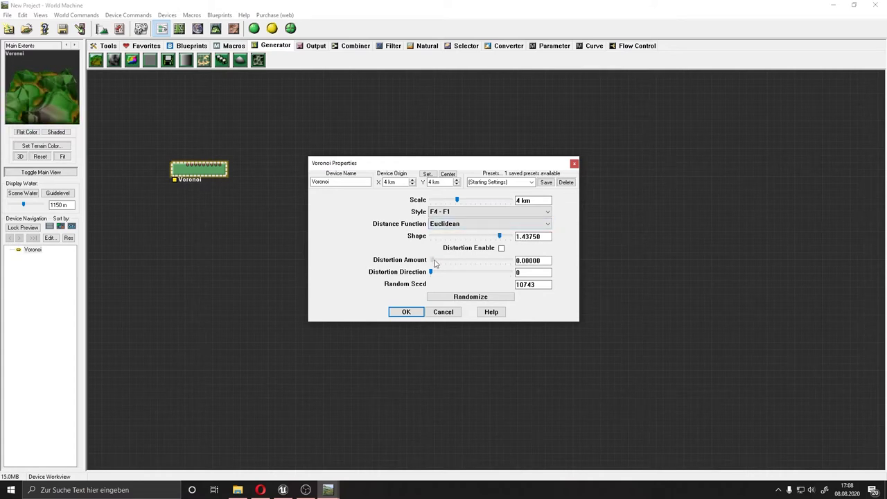
pyautogui.moveTo(430, 259)
pyautogui.mouseDown()
pyautogui.moveTo(471, 260)
pyautogui.moveTo(452, 260)
pyautogui.moveTo(461, 273)
pyautogui.moveTo(466, 260)
pyautogui.mouseUp()
pyautogui.click(406, 312)
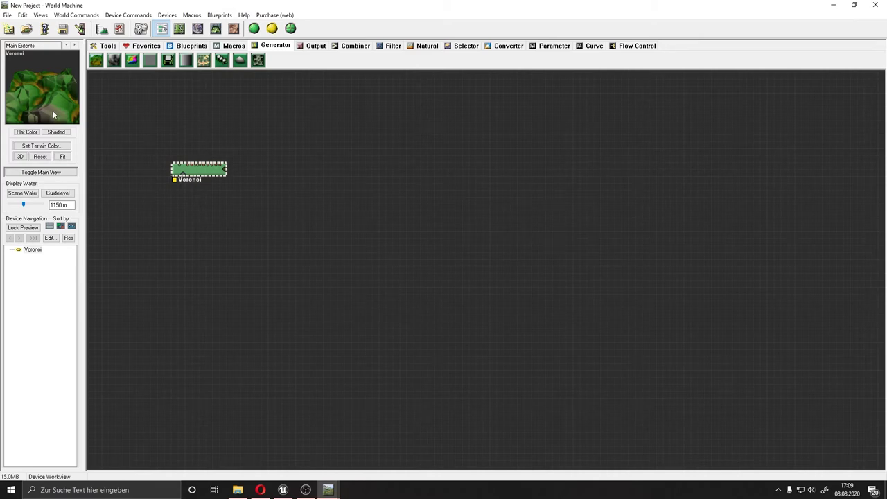
# Move the Main Extents render area up-left in Layout View, then enter Explorer View.
pyautogui.click(178, 28)
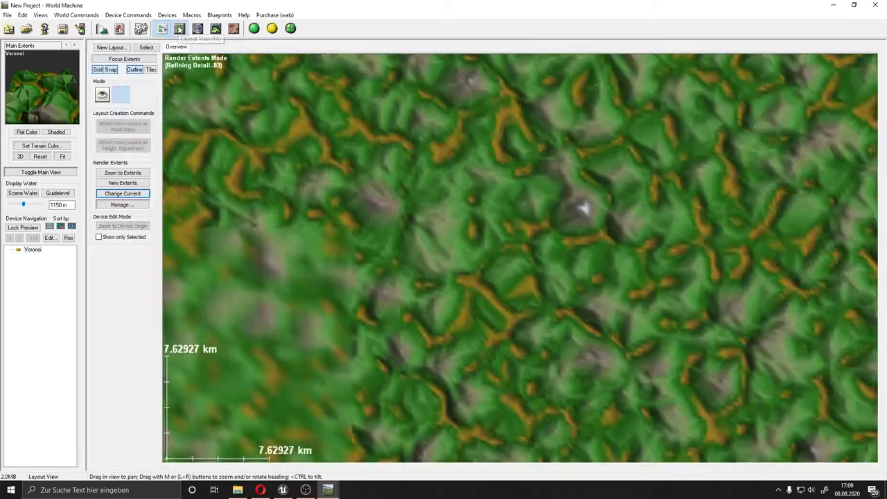
pyautogui.scroll(-2, 432, 234)
pyautogui.scroll(-3, 433, 234)
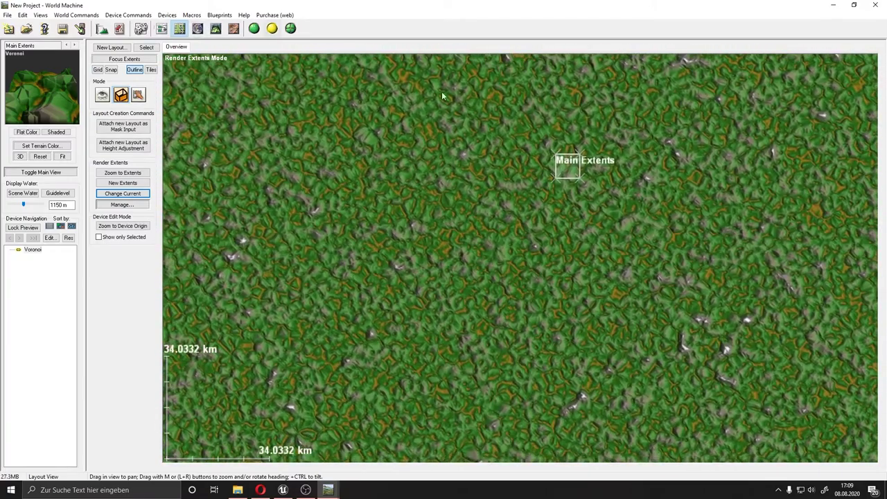
pyautogui.scroll(5, 586, 159)
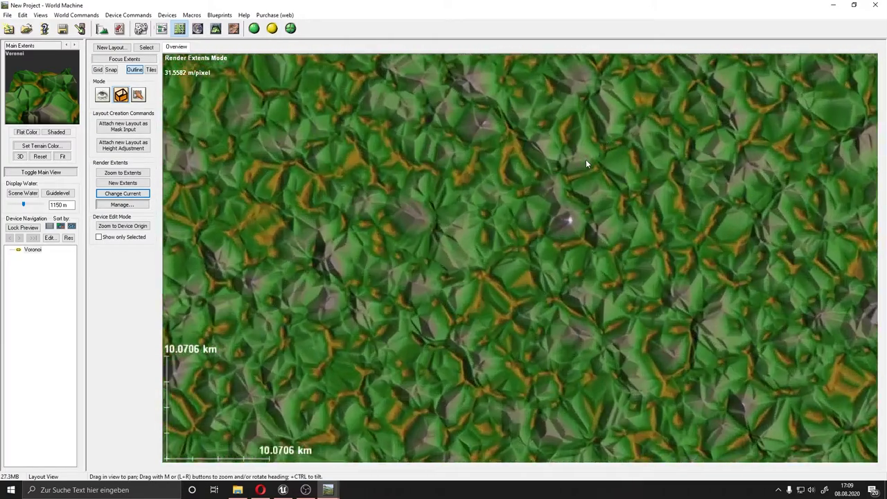
pyautogui.scroll(-1, 586, 158)
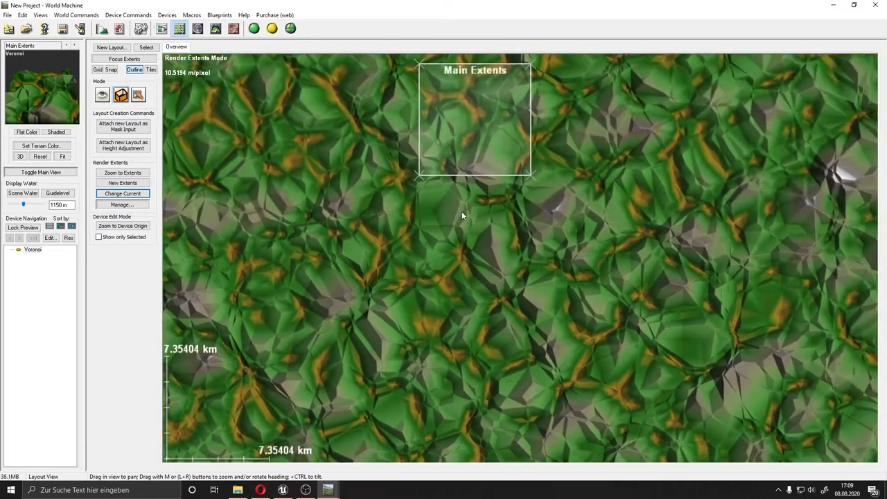
pyautogui.scroll(-1, 471, 187)
pyautogui.scroll(1, 470, 225)
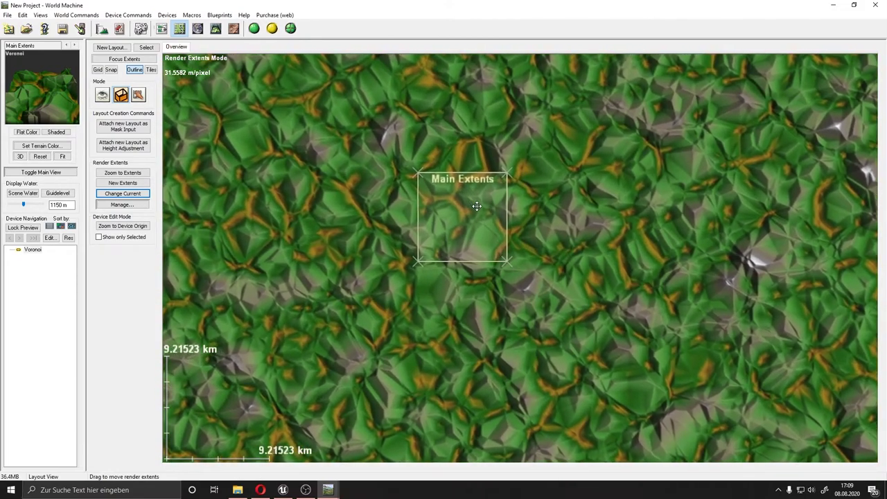
pyautogui.moveTo(470, 225)
pyautogui.mouseDown()
pyautogui.moveTo(457, 244)
pyautogui.moveTo(483, 215)
pyautogui.mouseUp()
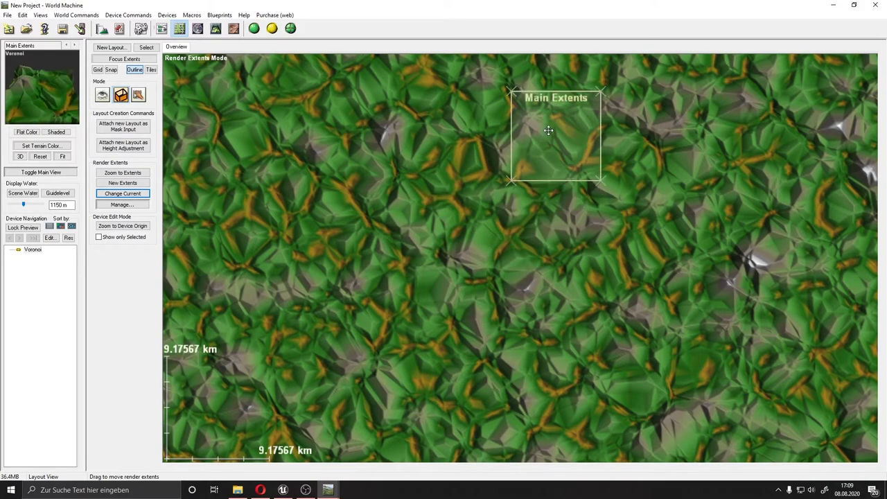
pyautogui.scroll(-5, 483, 215)
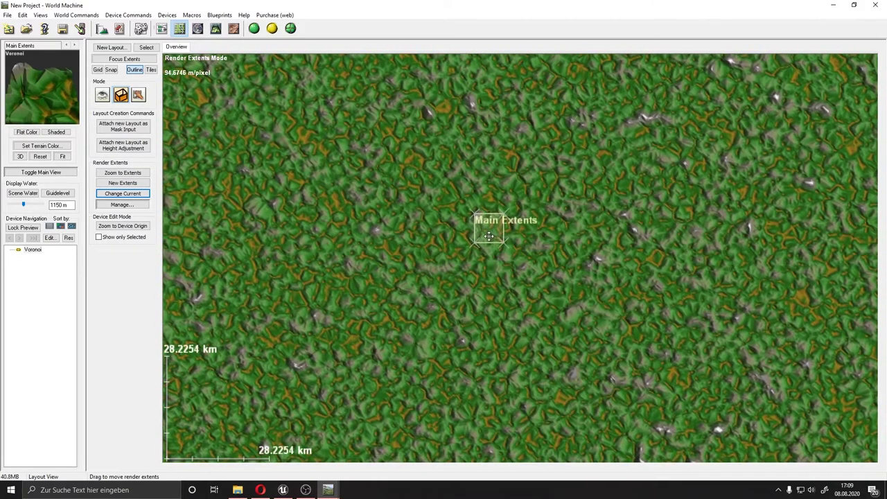
pyautogui.moveTo(479, 225); pyautogui.dragTo(375, 165)
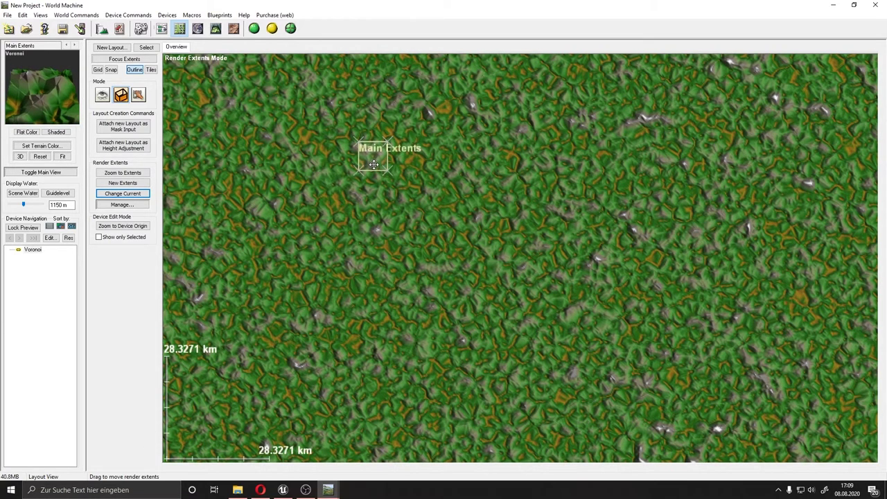
pyautogui.click(196, 32)
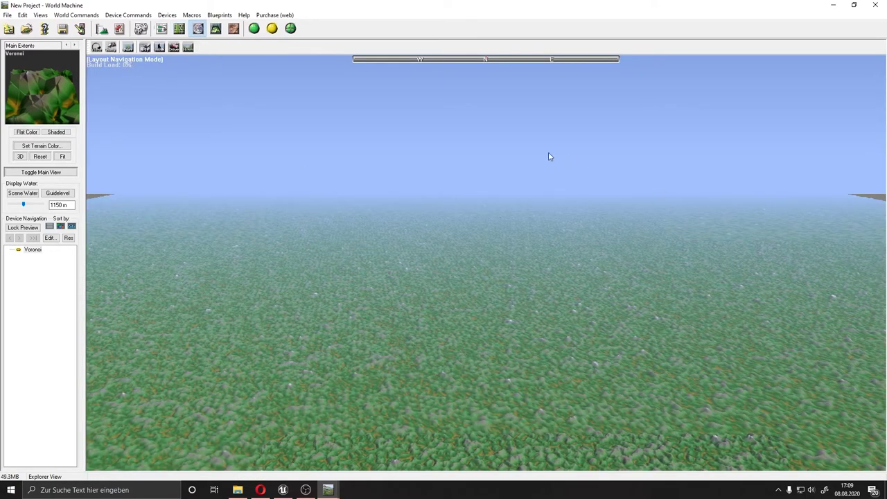
# Fly over the terrain, orbit it in 3D View, check 2D View, then return to the device graph.
pyautogui.press('w')
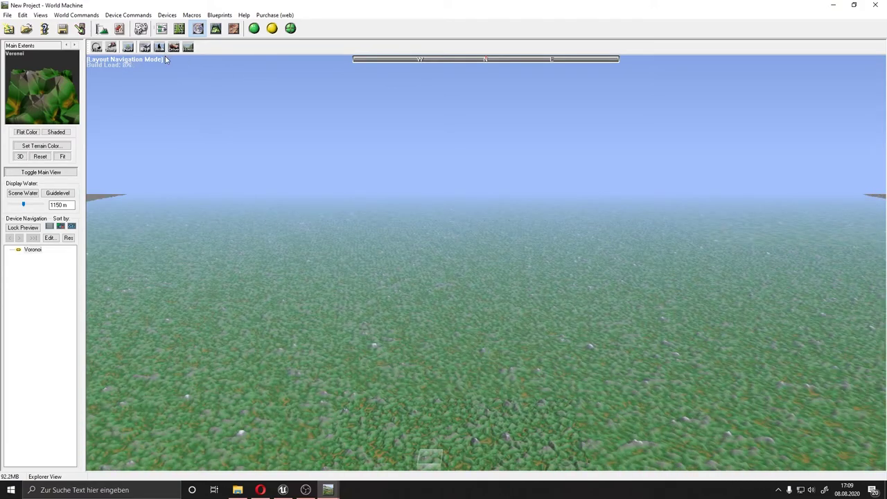
pyautogui.press('s')
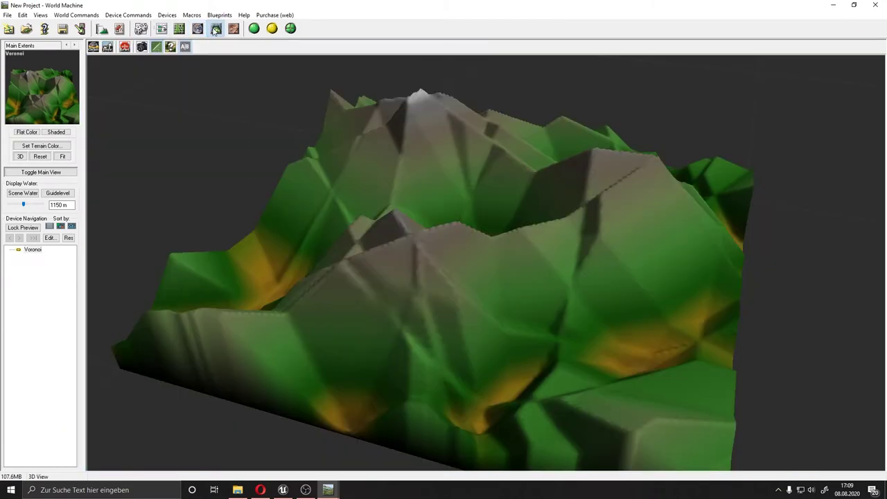
pyautogui.click(215, 27)
pyautogui.moveTo(461, 202)
pyautogui.mouseDown()
pyautogui.moveTo(573, 205)
pyautogui.moveTo(531, 224)
pyautogui.moveTo(426, 231)
pyautogui.mouseUp()
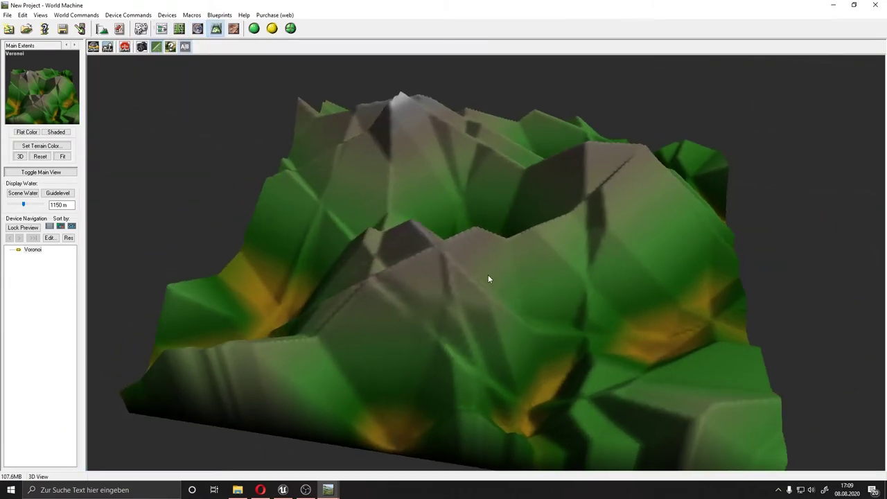
pyautogui.moveTo(282, 92)
pyautogui.mouseDown()
pyautogui.moveTo(358, 220)
pyautogui.moveTo(439, 204)
pyautogui.moveTo(324, 192)
pyautogui.moveTo(463, 222)
pyautogui.moveTo(309, 221)
pyautogui.moveTo(187, 240)
pyautogui.moveTo(324, 286)
pyautogui.moveTo(300, 180)
pyautogui.mouseUp()
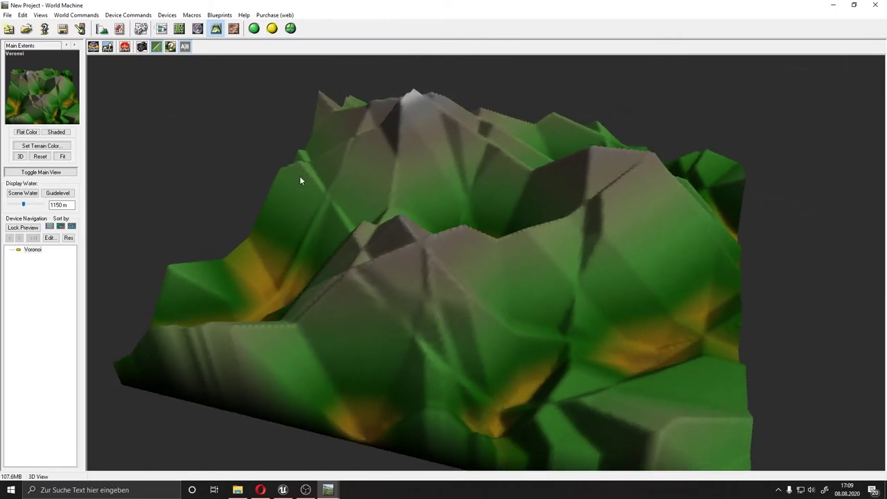
pyautogui.click(233, 28)
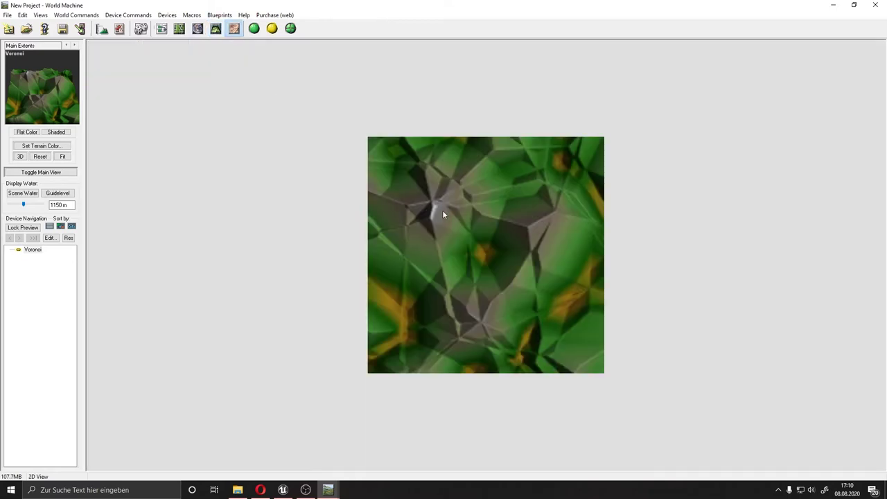
pyautogui.click(160, 30)
# Nudge the Voronoi device aside and place a Combiner to its right.
pyautogui.click(197, 106)
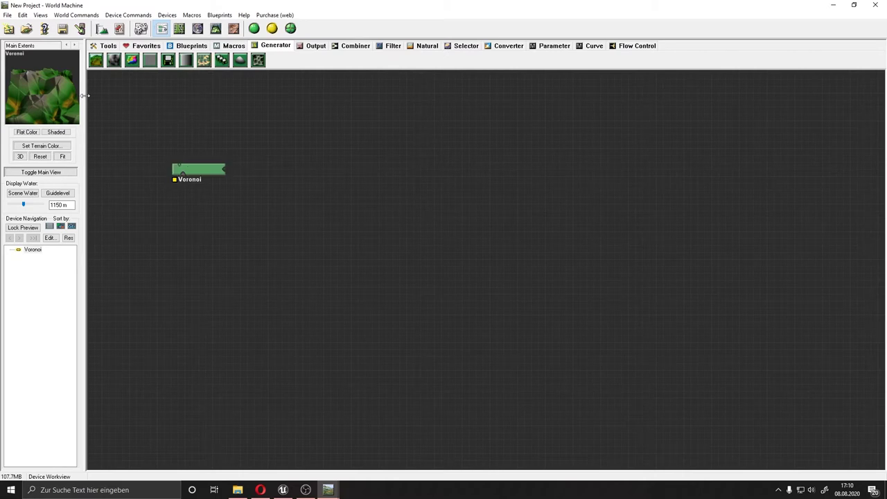
pyautogui.moveTo(199, 171); pyautogui.dragTo(220, 176)
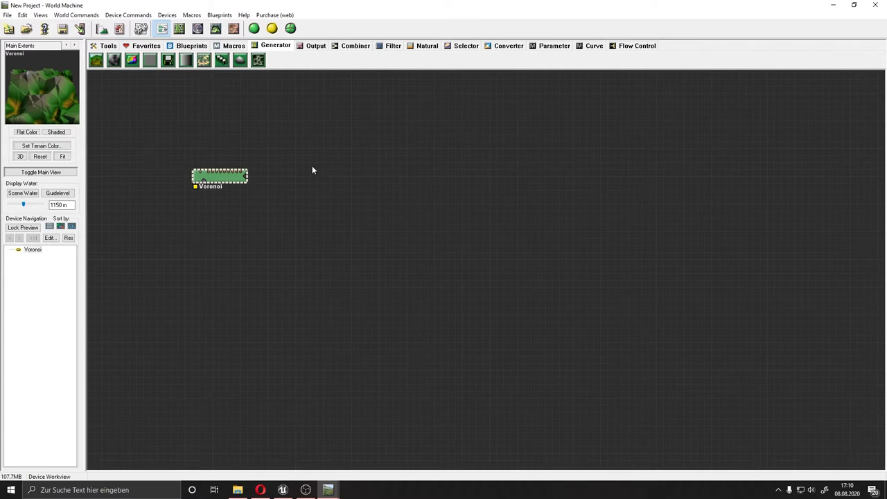
pyautogui.click(362, 219)
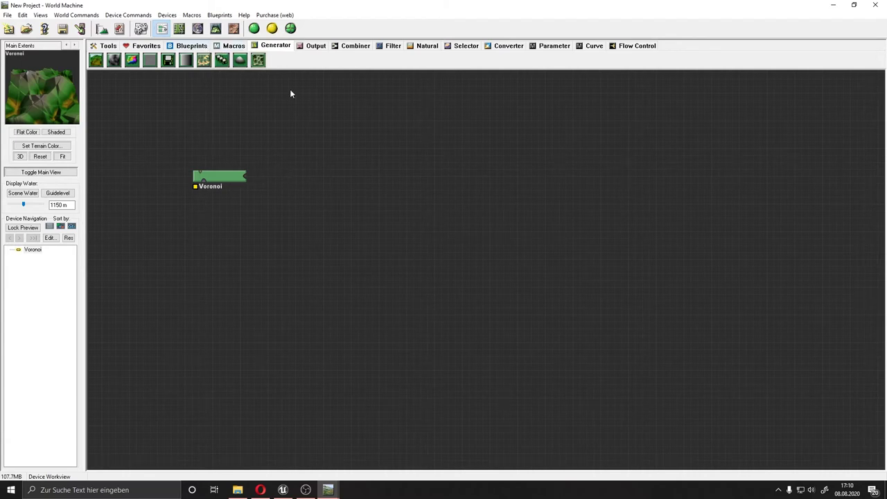
pyautogui.click(357, 46)
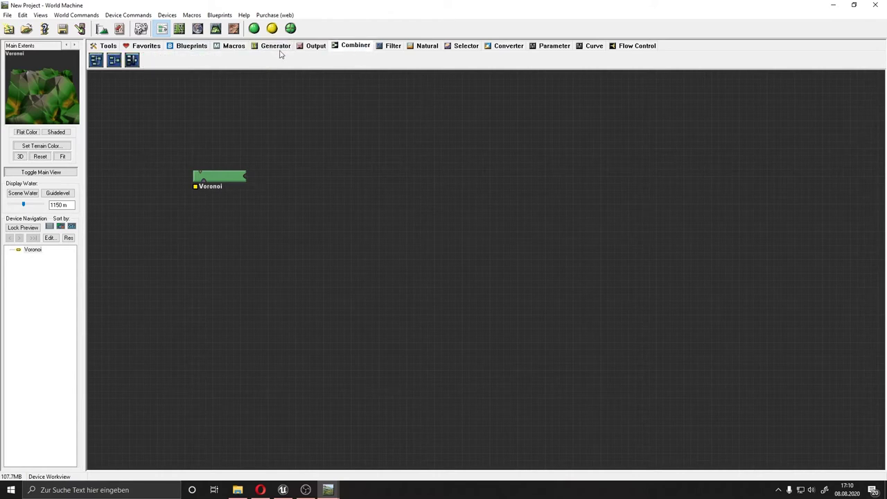
pyautogui.click(115, 60)
pyautogui.click(275, 178)
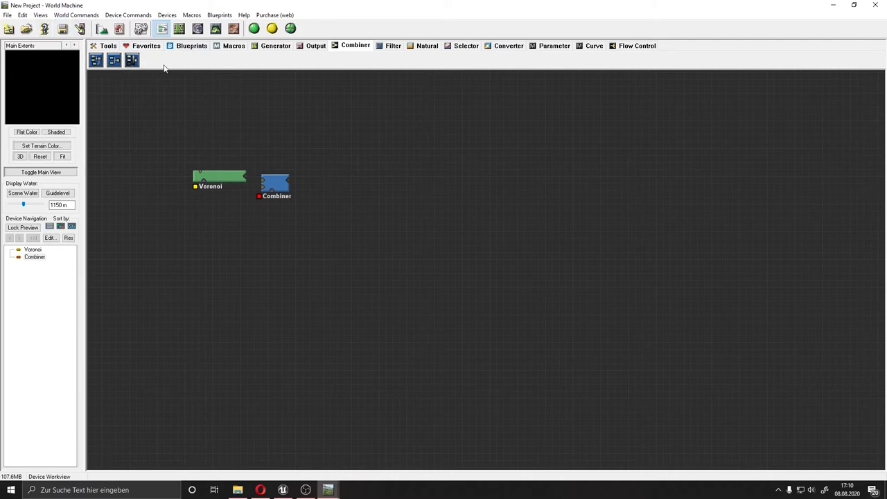
# Place an Advanced Perlin generator below Voronoi and drag a wire toward the Combiner.
pyautogui.click(258, 46)
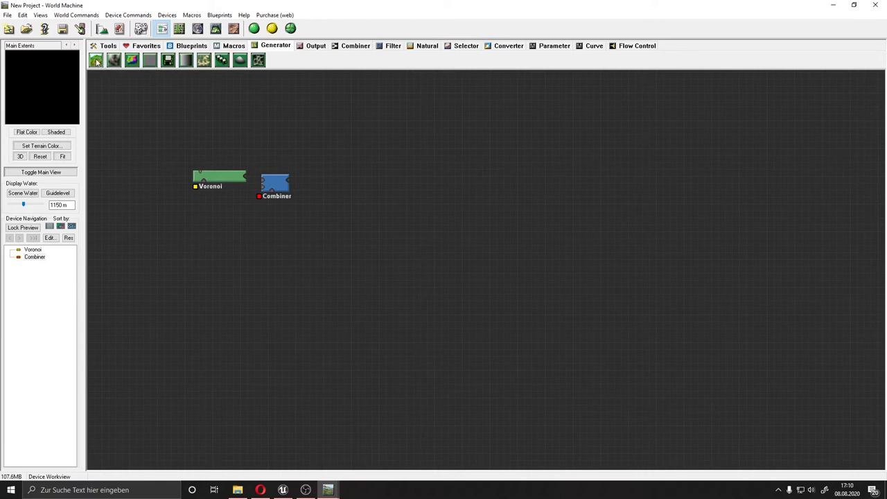
pyautogui.click(97, 61)
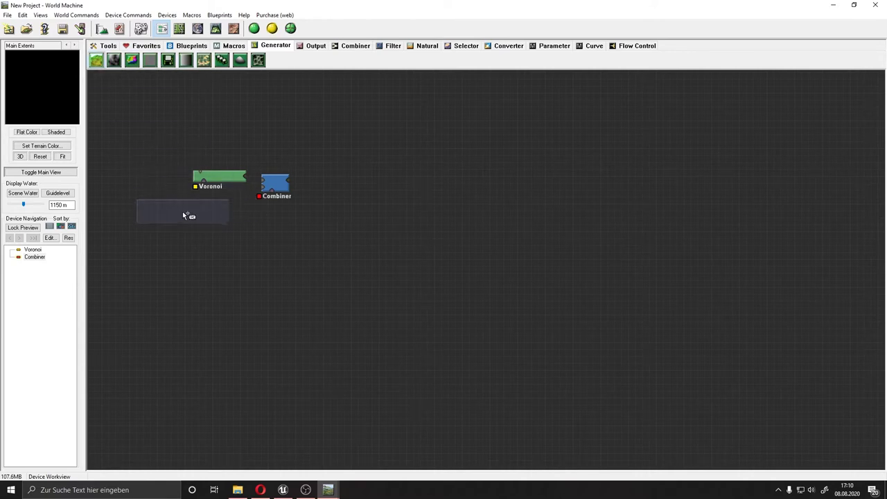
pyautogui.click(187, 210)
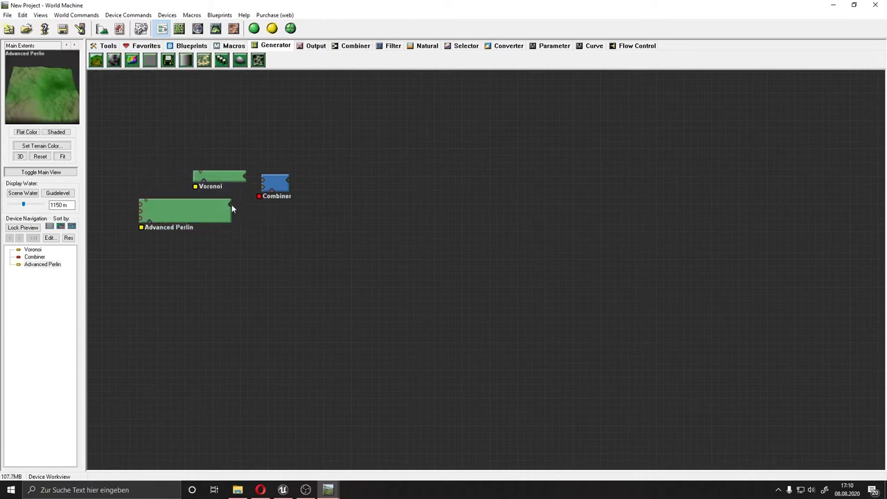
pyautogui.moveTo(232, 205)
pyautogui.mouseDown()
pyautogui.moveTo(271, 189)
pyautogui.moveTo(257, 192)
pyautogui.mouseUp()
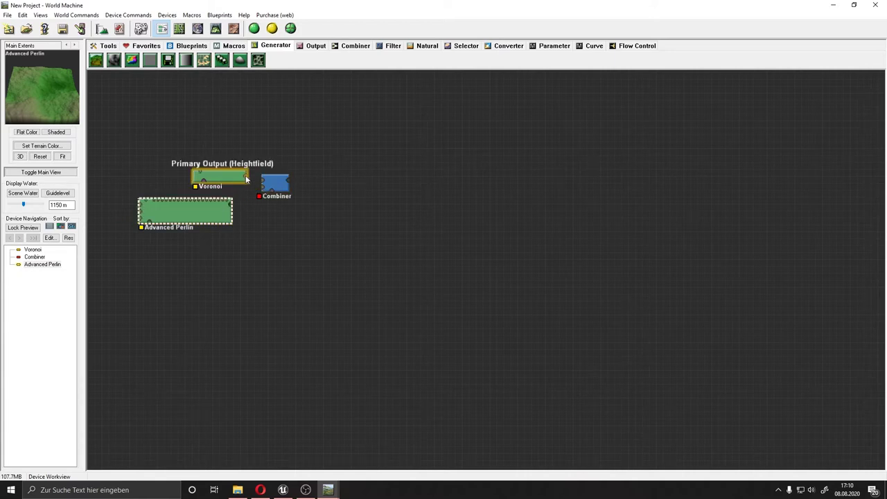
# Wire the Voronoi and Advanced Perlin outputs into the Combiner, moving Advanced Perlin down-right.
pyautogui.click(254, 181)
pyautogui.scroll(2, 250, 178)
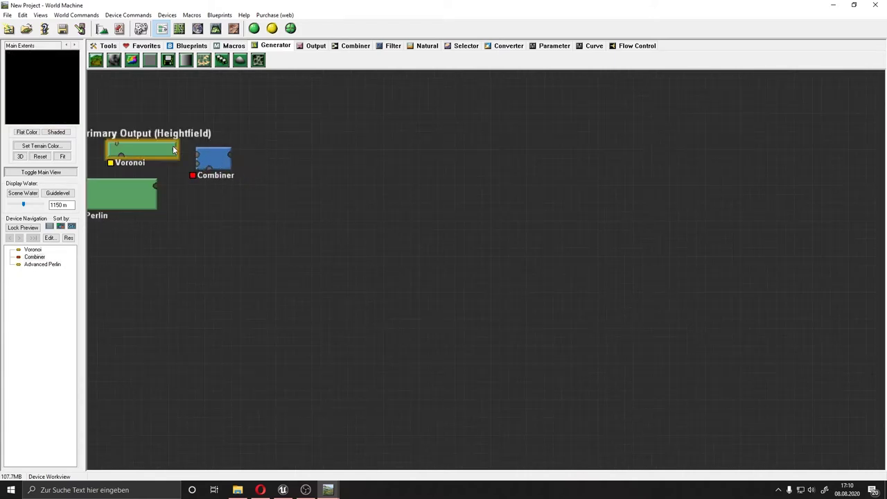
pyautogui.moveTo(176, 148); pyautogui.dragTo(198, 154)
pyautogui.moveTo(156, 184)
pyautogui.mouseDown()
pyautogui.moveTo(208, 162)
pyautogui.moveTo(274, 178)
pyautogui.mouseUp()
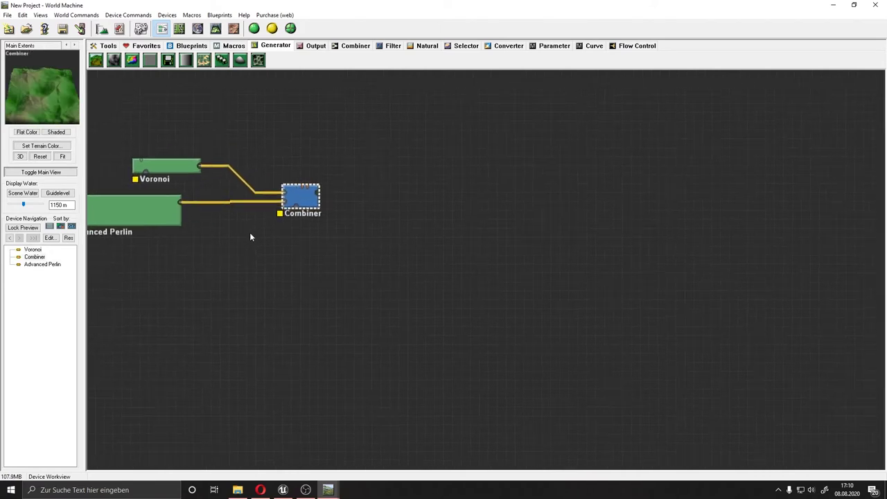
pyautogui.click(186, 232)
pyautogui.moveTo(186, 232); pyautogui.dragTo(210, 252)
pyautogui.doubleClick(210, 253)
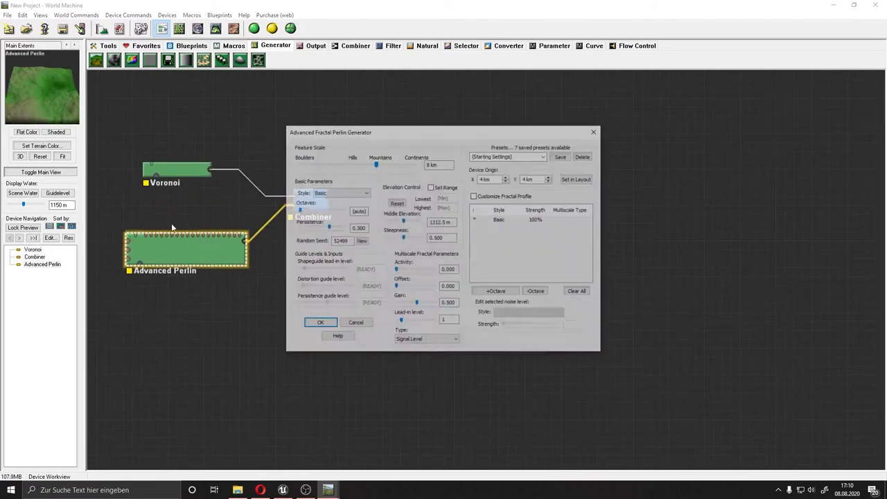
pyautogui.click(595, 130)
# Lock the preview on the Combiner device.
pyautogui.click(310, 201)
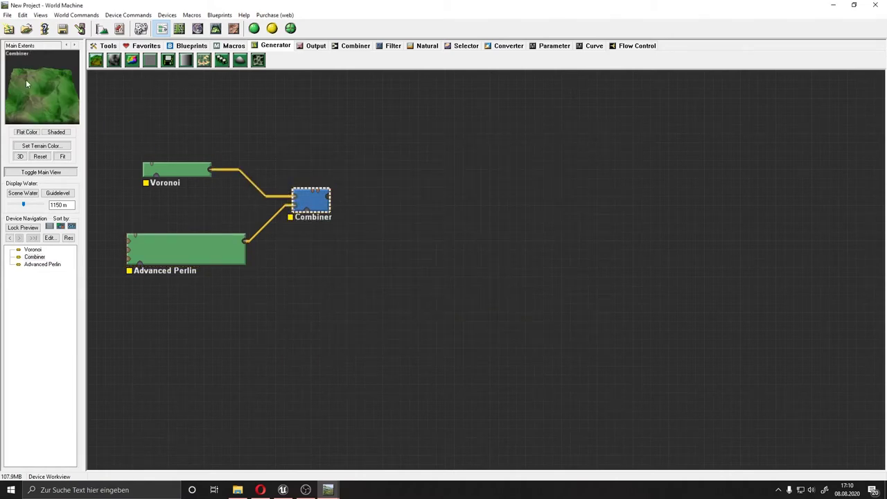
pyautogui.rightClick(310, 207)
pyautogui.rightClick(310, 203)
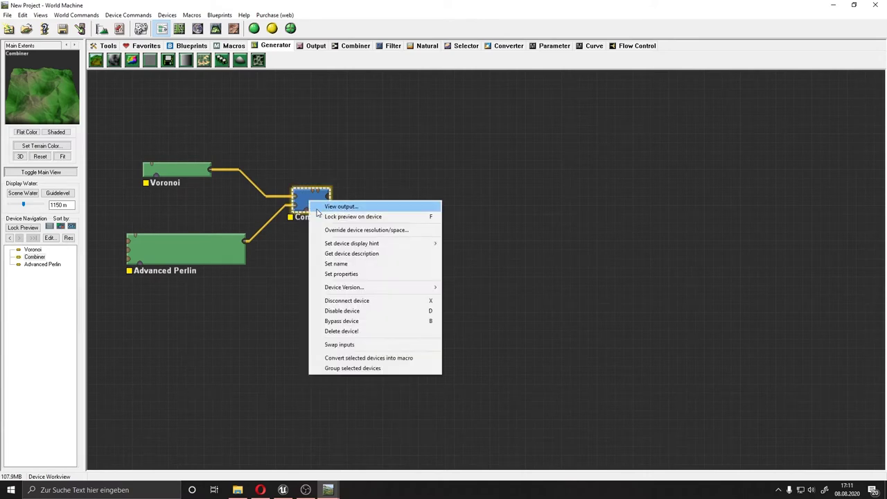
pyautogui.click(340, 217)
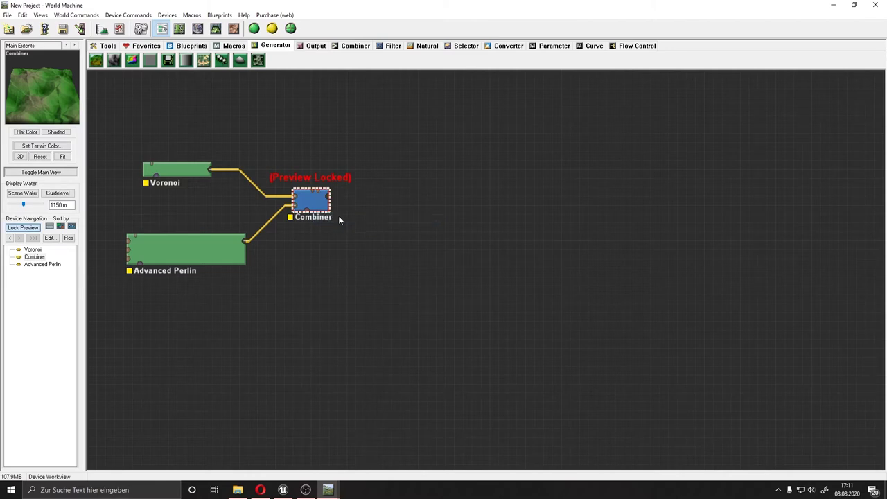
pyautogui.click(180, 245)
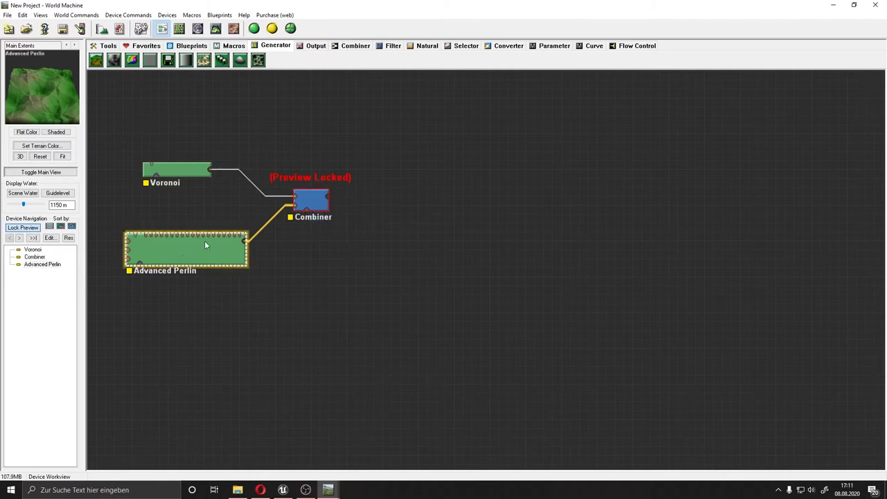
# Set Advanced Perlin to 3.66802 km scale, 4 octaves, 0.641 persistence, 1880.98 m middle elevation.
pyautogui.doubleClick(204, 241)
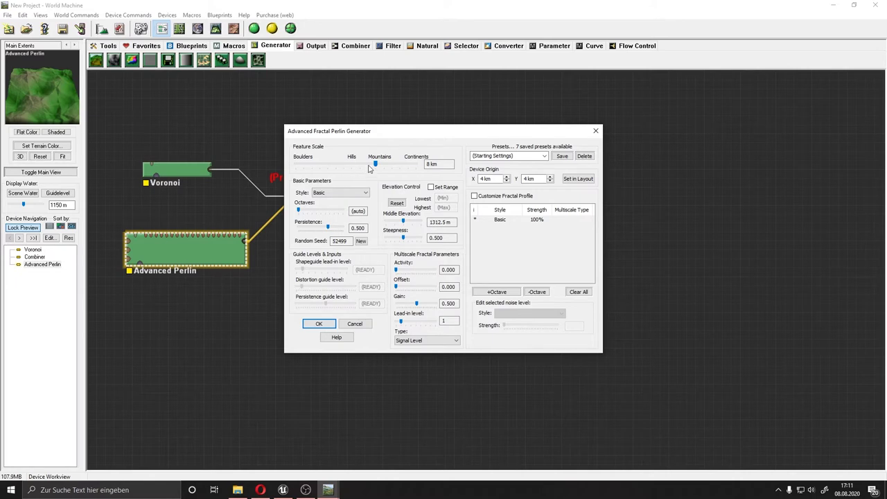
pyautogui.moveTo(369, 169); pyautogui.dragTo(368, 168)
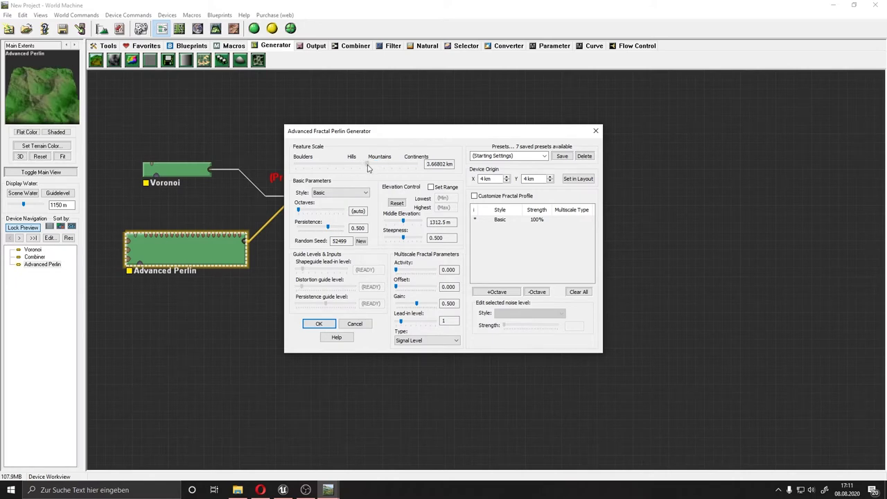
pyautogui.moveTo(368, 168); pyautogui.dragTo(368, 171)
pyautogui.moveTo(304, 212); pyautogui.dragTo(336, 227)
pyautogui.moveTo(402, 222)
pyautogui.mouseDown()
pyautogui.moveTo(410, 221)
pyautogui.moveTo(411, 237)
pyautogui.mouseUp()
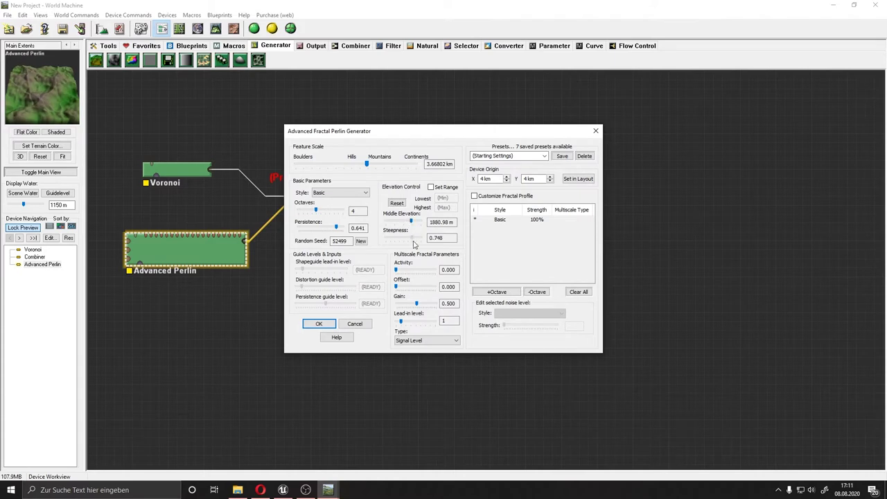
pyautogui.moveTo(397, 270); pyautogui.dragTo(407, 270)
pyautogui.moveTo(400, 320); pyautogui.dragTo(409, 324)
pyautogui.click(333, 323)
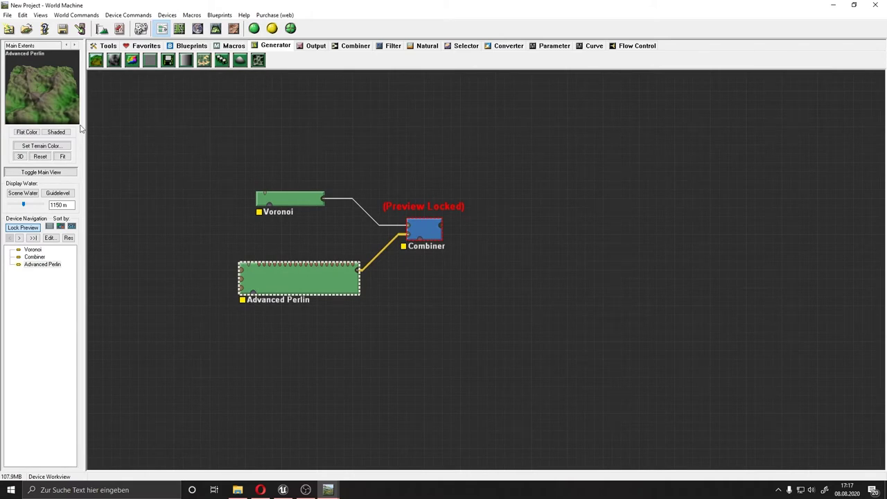
# Build the graph and orbit the locked preview to inspect the combined Voronoi-Perlin terrain.
pyautogui.click(254, 29)
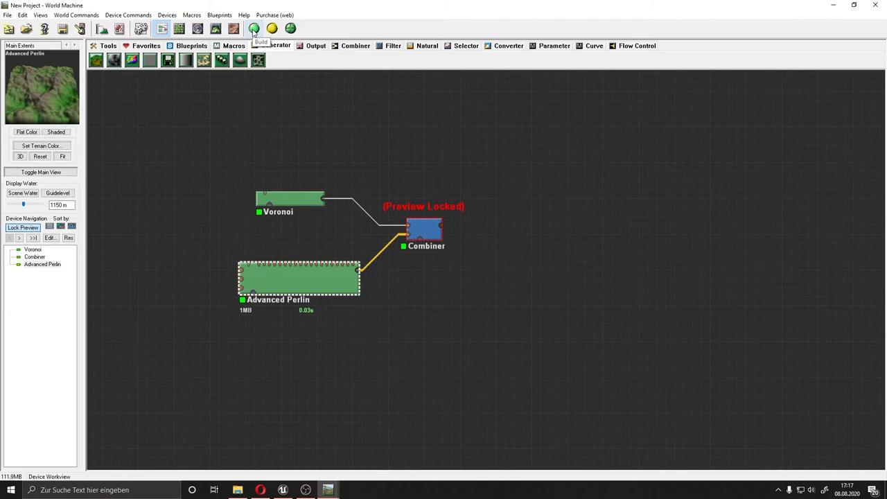
pyautogui.click(54, 87)
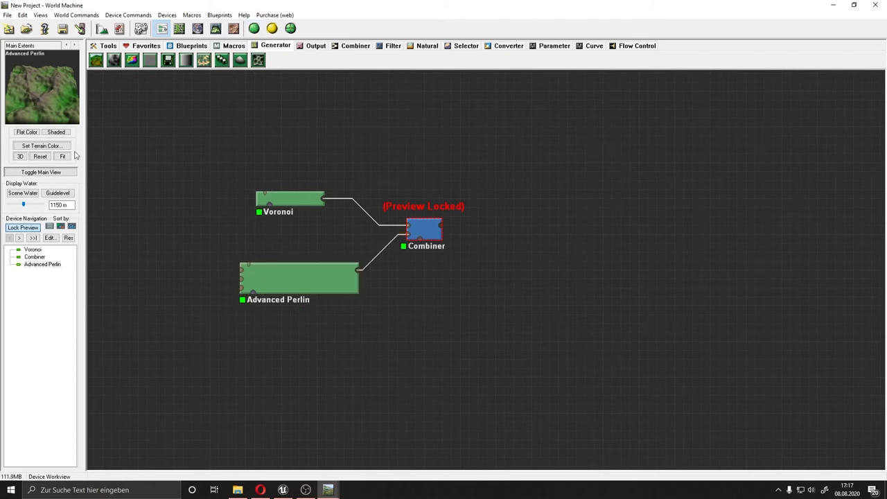
pyautogui.moveTo(40, 88); pyautogui.dragTo(105, 111)
pyautogui.moveTo(69, 119); pyautogui.dragTo(165, 137)
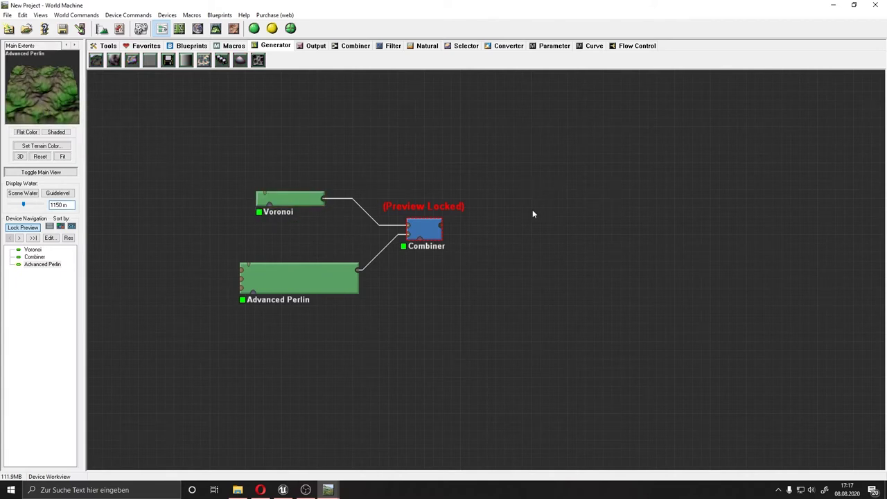
pyautogui.scroll(1, 438, 194)
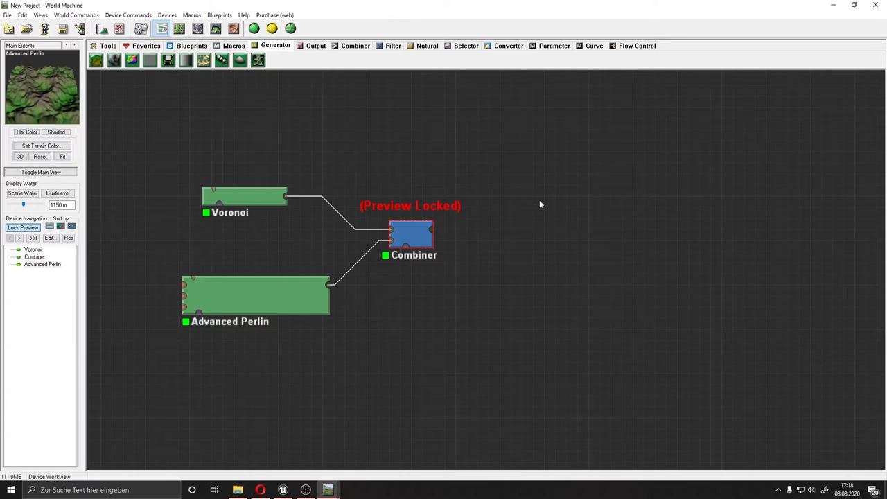
pyautogui.moveTo(437, 229); pyautogui.dragTo(510, 237)
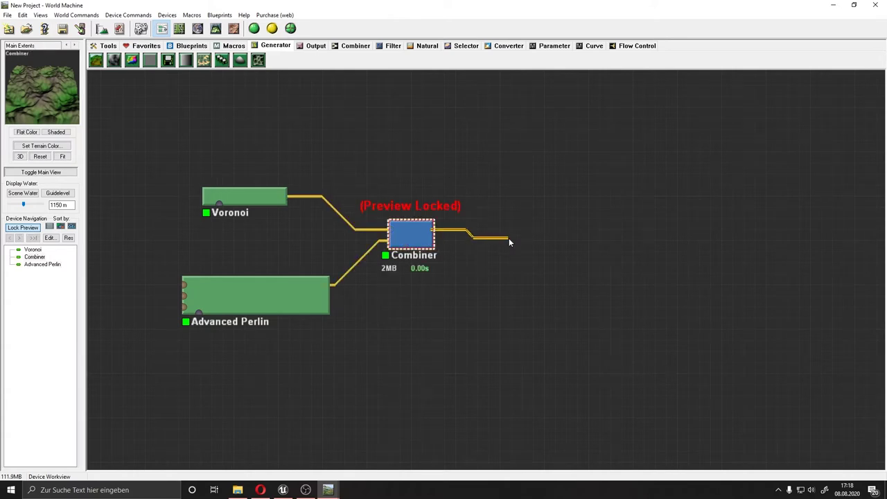
# Place a second Combiner right of the first and wire the first Combiner into it.
pyautogui.click(361, 53)
pyautogui.click(113, 60)
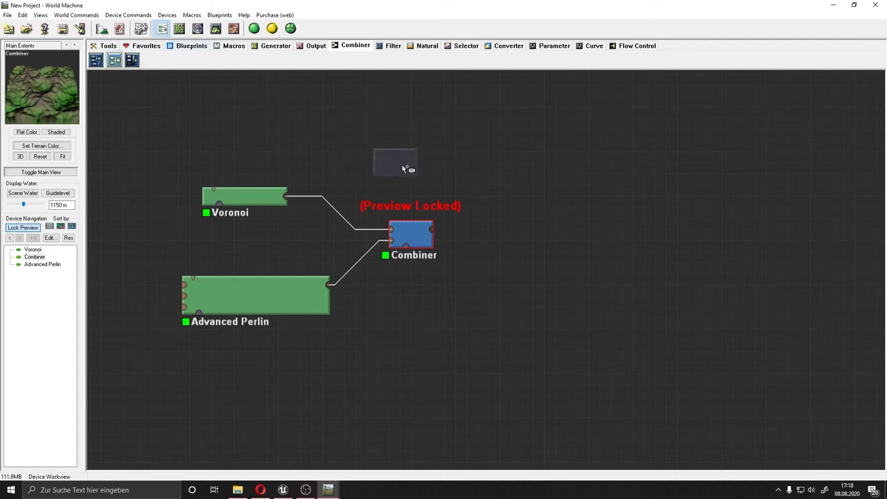
pyautogui.click(490, 244)
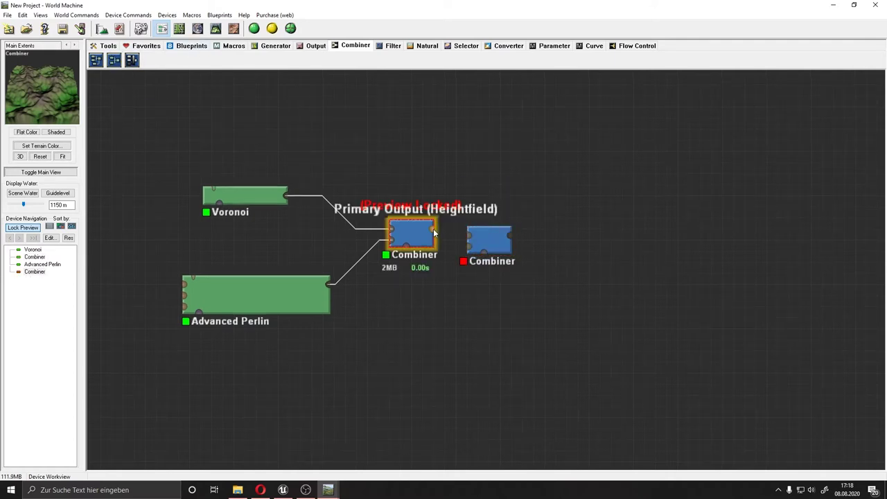
pyautogui.moveTo(435, 229); pyautogui.dragTo(523, 230)
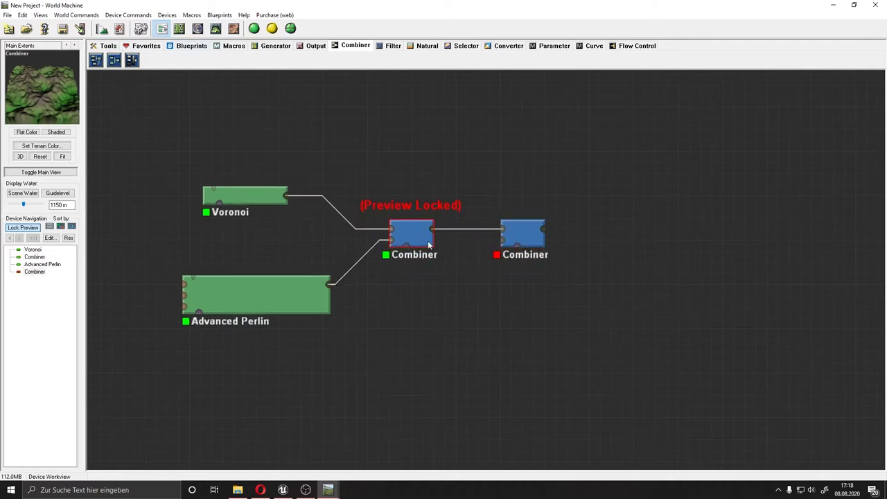
# Add a Layout Generator below the Combiners and wire it into the second Combiner.
pyautogui.click(269, 46)
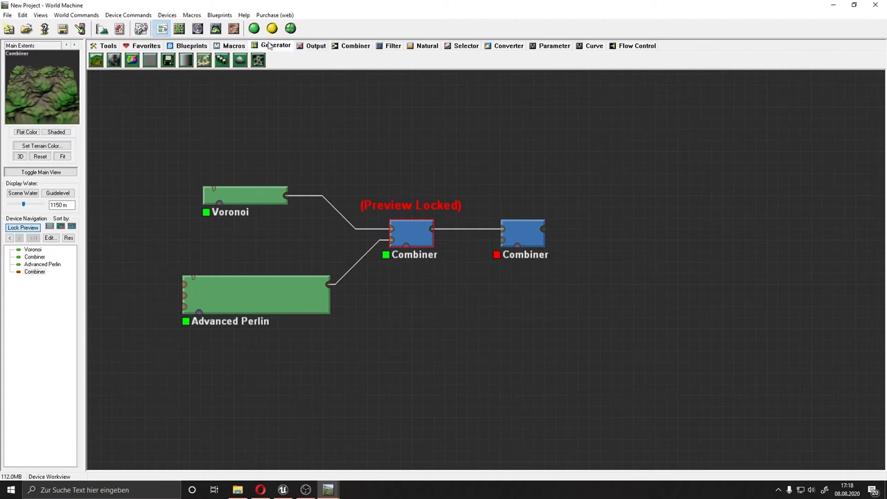
pyautogui.click(203, 61)
pyautogui.click(435, 330)
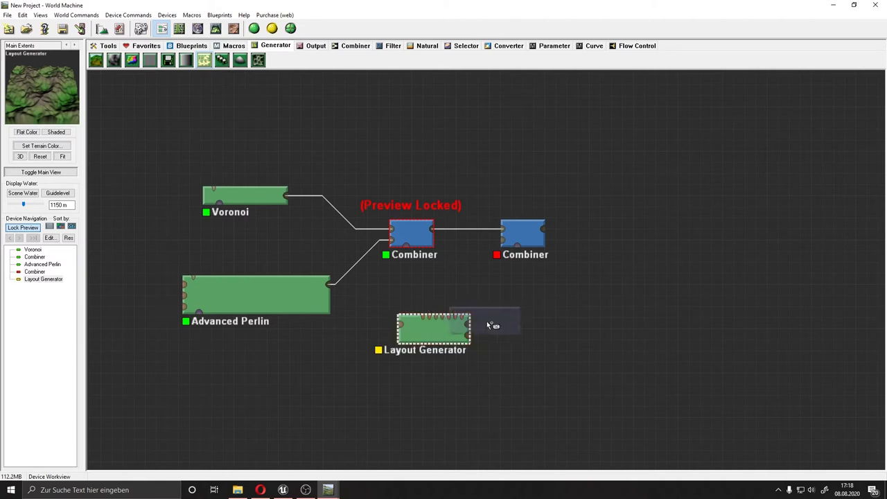
pyautogui.moveTo(468, 323); pyautogui.dragTo(522, 237)
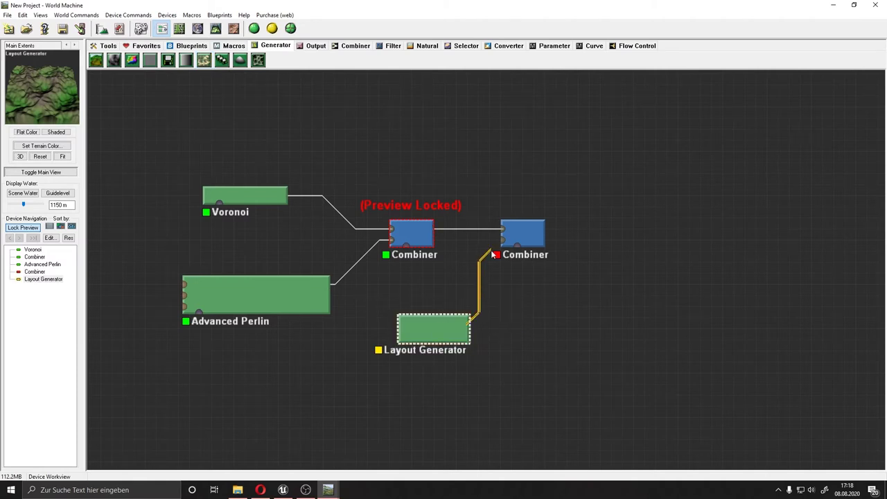
pyautogui.click(416, 232)
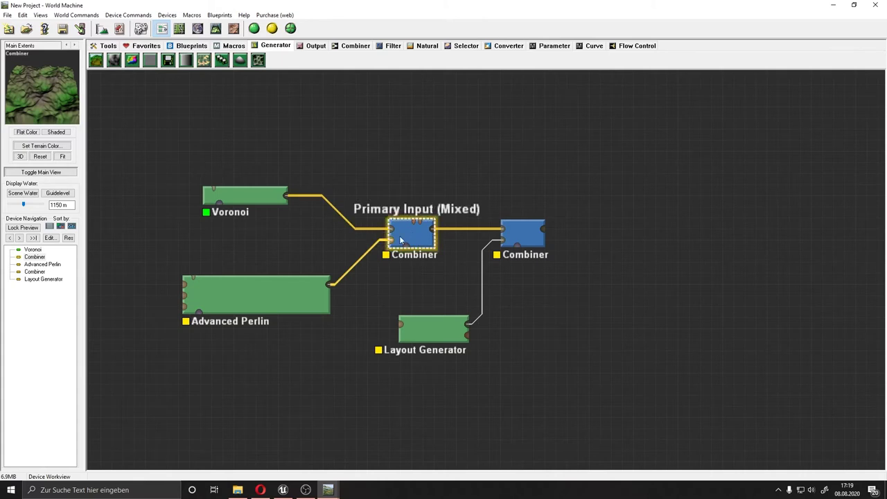
# Preview the second Combiner and the Layout Generator outputs.
pyautogui.click(518, 240)
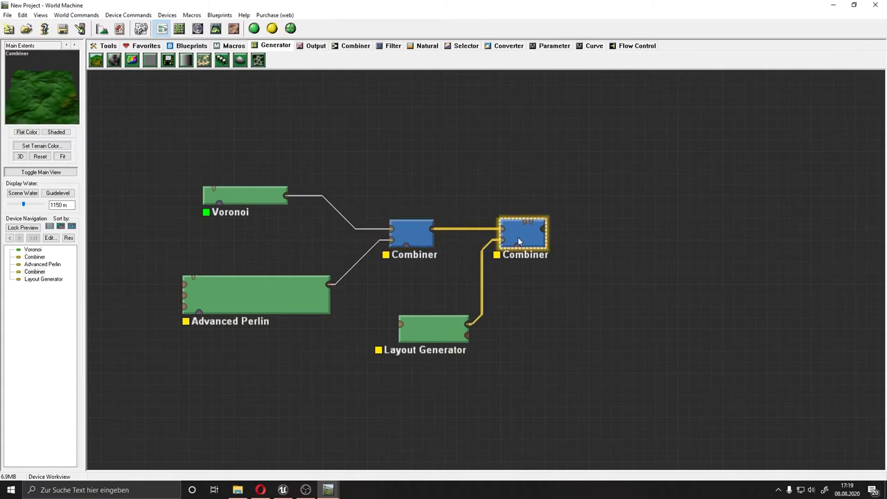
pyautogui.rightClick(518, 240)
pyautogui.click(531, 230)
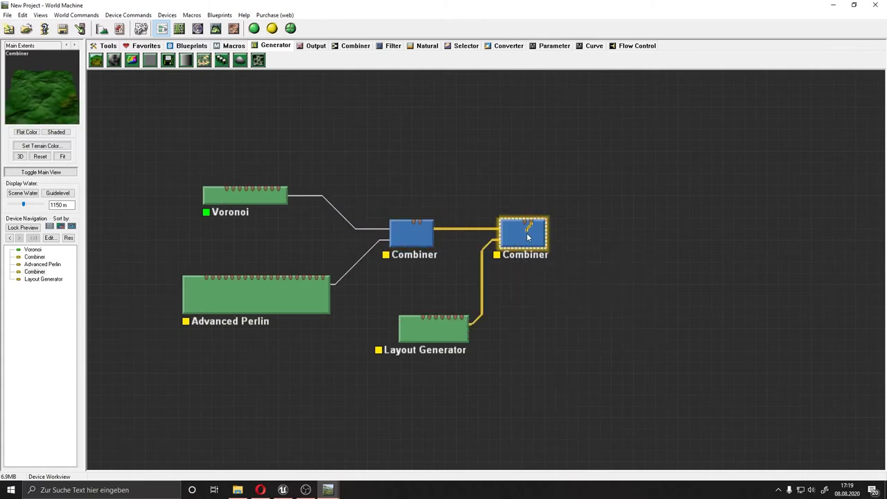
pyautogui.click(439, 333)
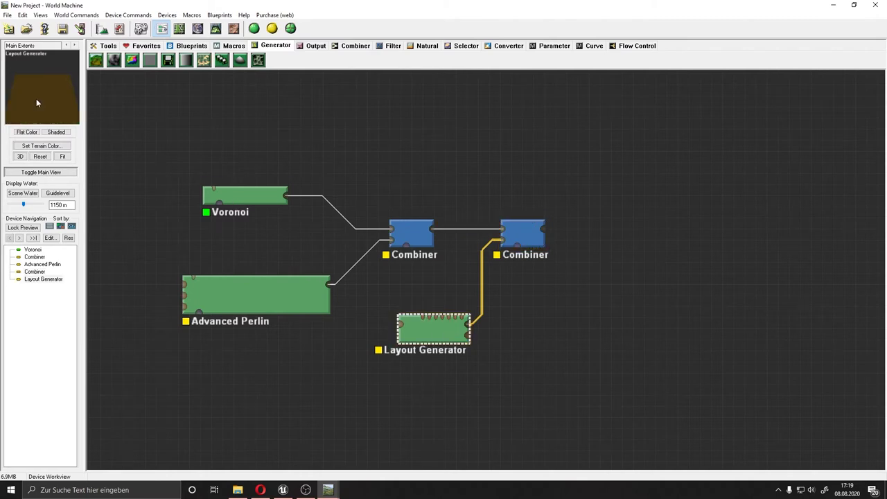
pyautogui.click(523, 236)
pyautogui.rightClick(520, 238)
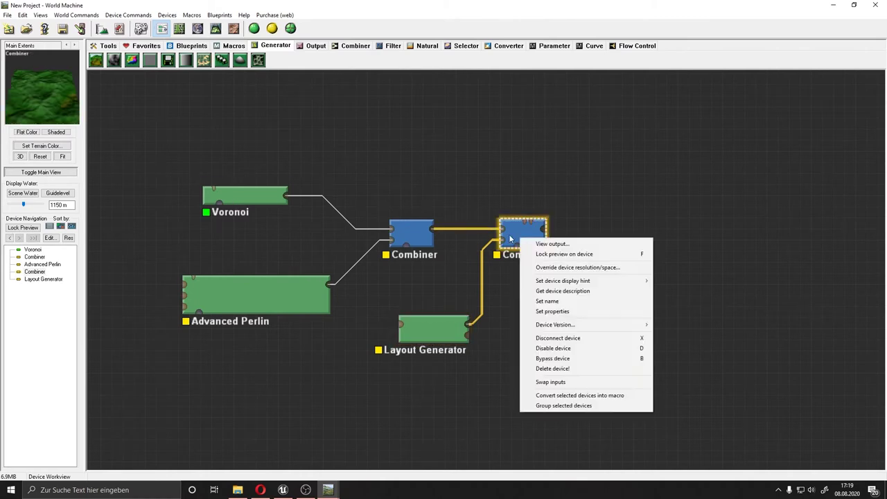
# Set the second Combiner's blend method to Add after trying Subtract, Multiply and Max.
pyautogui.doubleClick(511, 238)
pyautogui.click(483, 241)
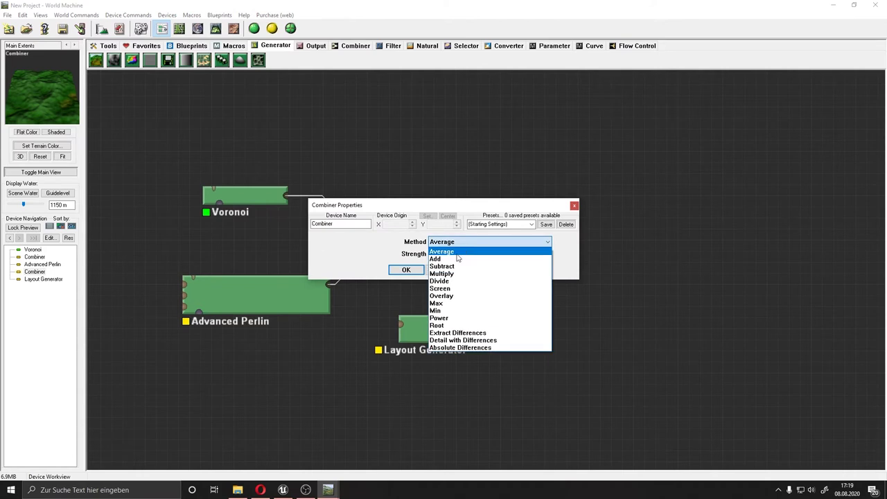
pyautogui.click(455, 253)
pyautogui.press('Down')
pyautogui.press('Down')
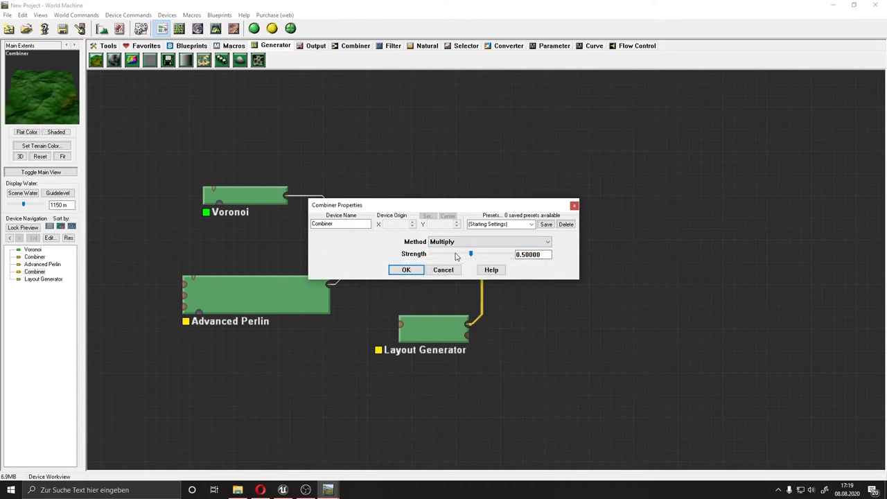
pyautogui.press('Up')
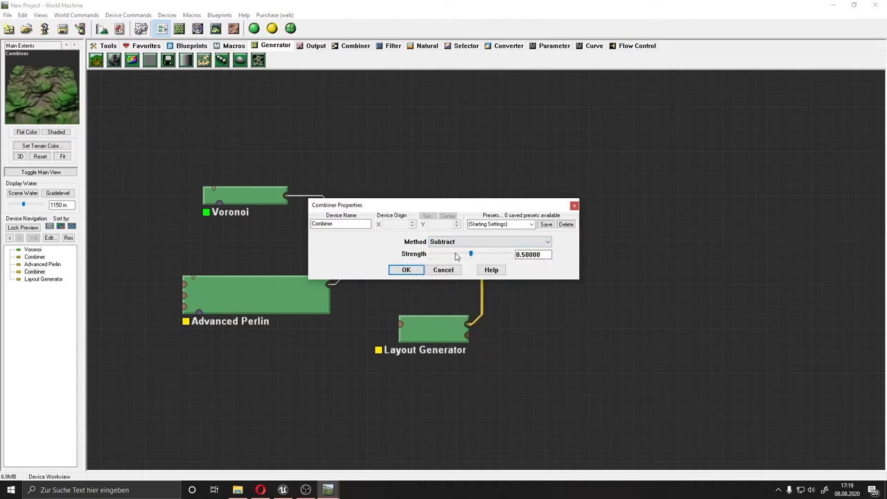
pyautogui.press('Down')
pyautogui.press('Down')
pyautogui.press('Down')
pyautogui.press('Down')
pyautogui.press('Down')
pyautogui.press('Down')
pyautogui.press('Up')
pyautogui.press('Up')
pyautogui.press('Up')
pyautogui.press('Up')
pyautogui.press('Up')
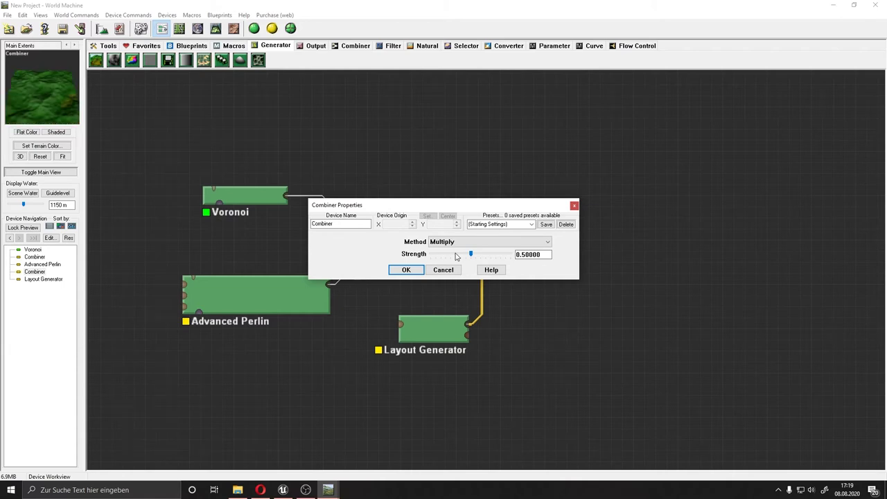
pyautogui.press('Up')
pyautogui.press('Up')
pyautogui.press('Down')
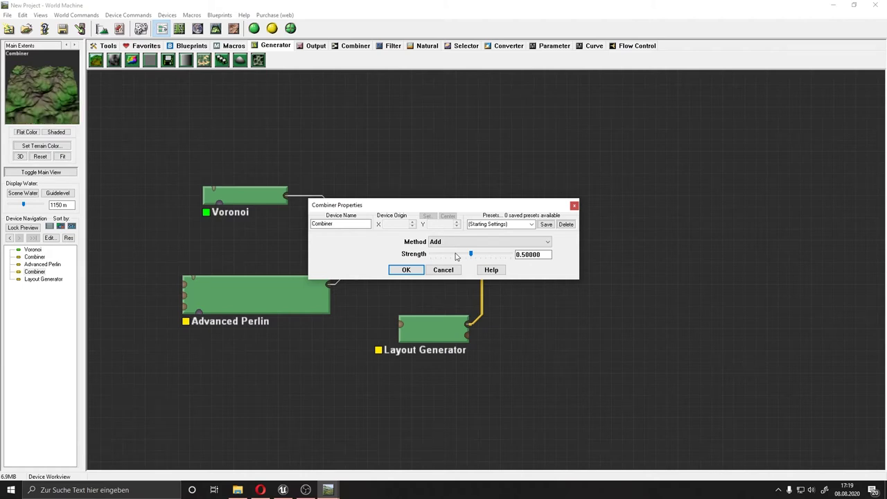
pyautogui.click(402, 271)
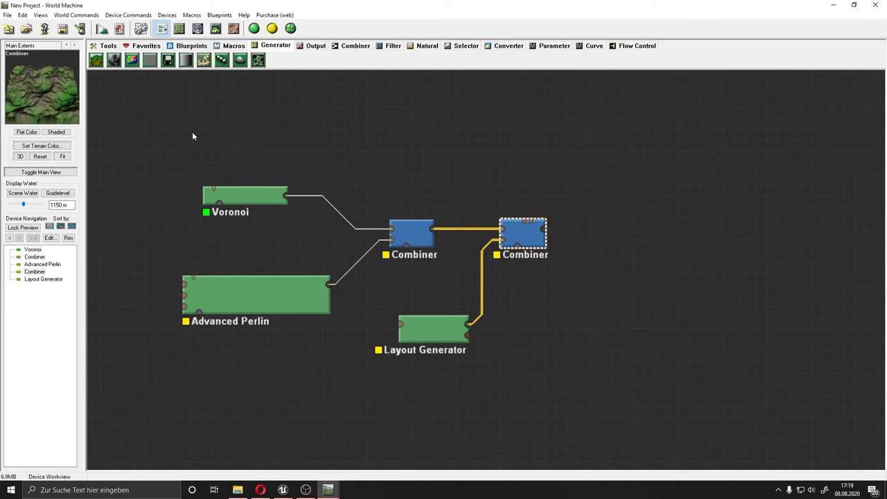
# Lock the preview on the second Combiner.
pyautogui.rightClick(518, 234)
pyautogui.click(555, 248)
pyautogui.click(435, 330)
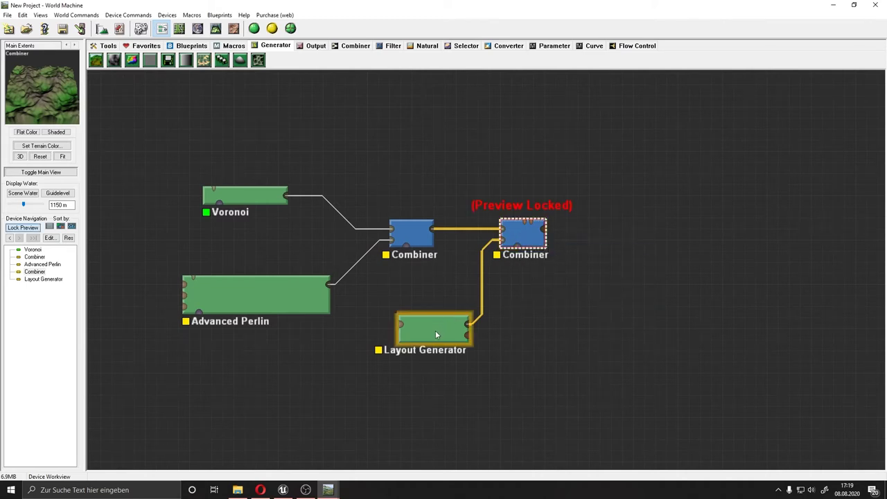
pyautogui.doubleClick(401, 318)
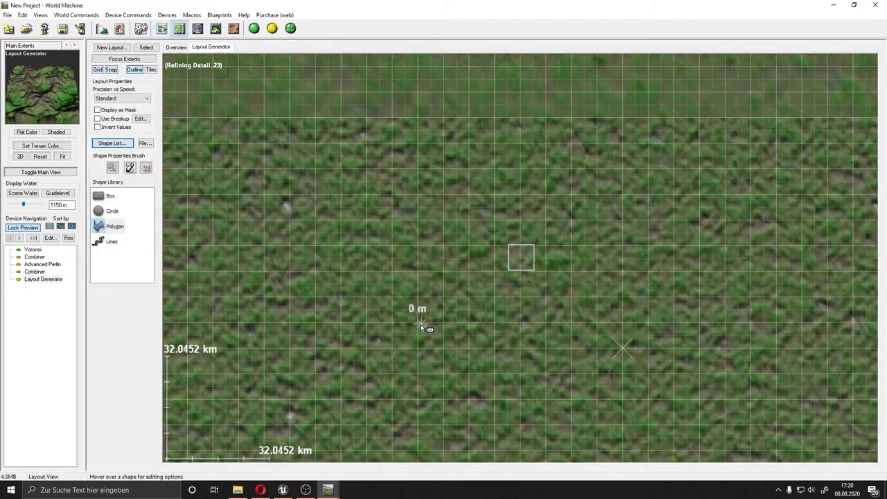
pyautogui.scroll(2, 546, 261)
pyautogui.scroll(3, 549, 264)
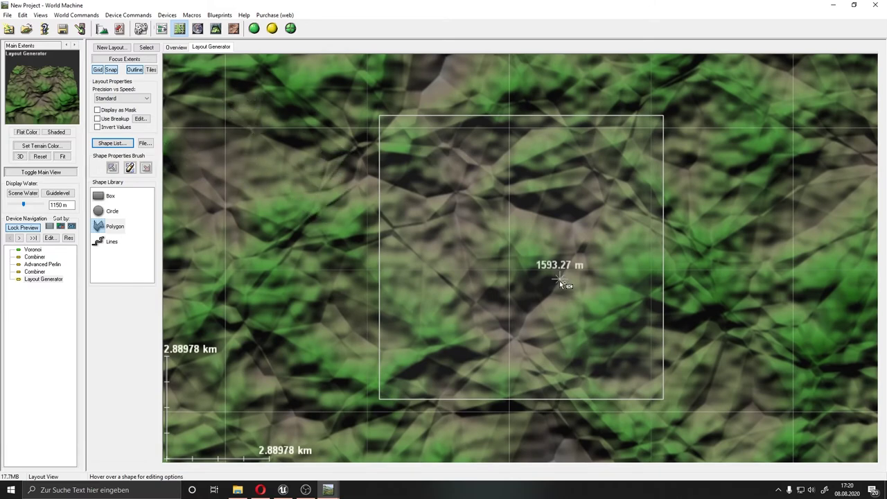
pyautogui.scroll(-1, 554, 298)
pyautogui.scroll(-2, 503, 305)
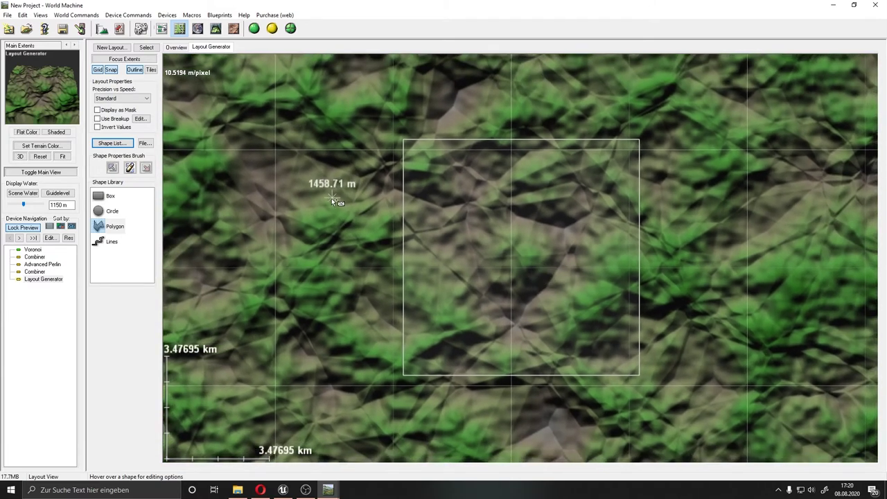
pyautogui.click(99, 241)
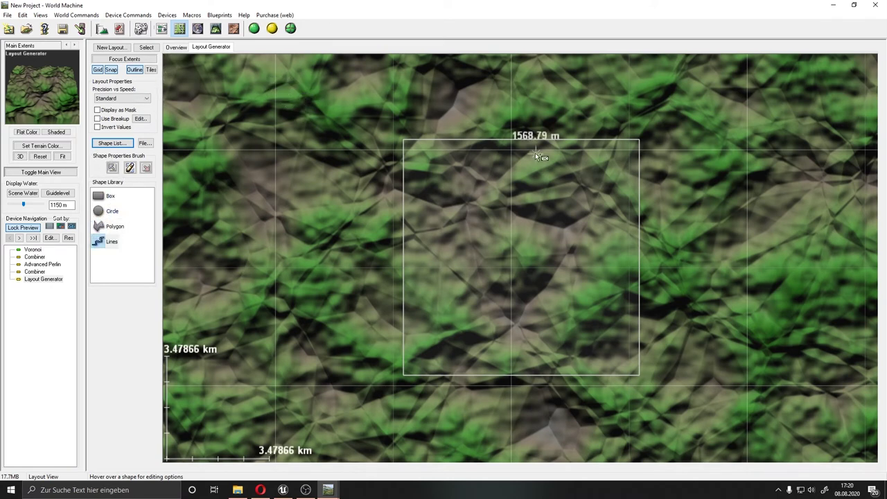
pyautogui.click(451, 124)
pyautogui.click(462, 170)
pyautogui.click(421, 201)
pyautogui.click(349, 203)
pyautogui.click(331, 204)
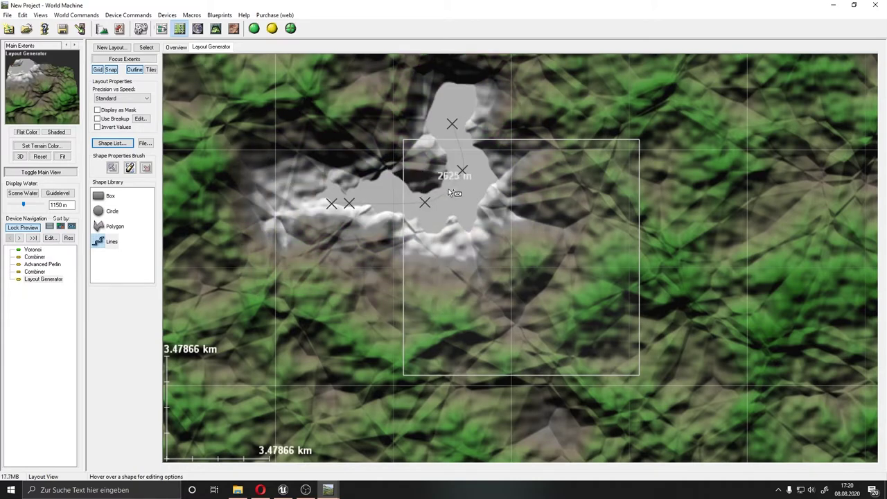
pyautogui.press('Escape')
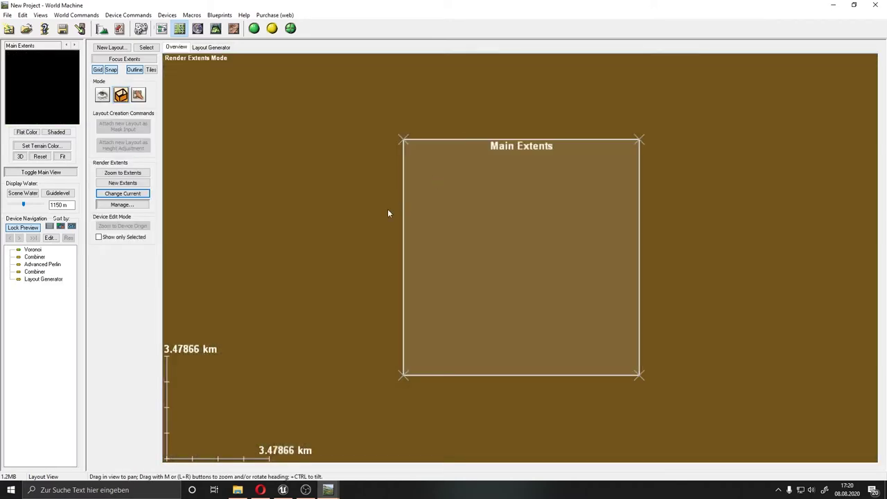
pyautogui.click(229, 49)
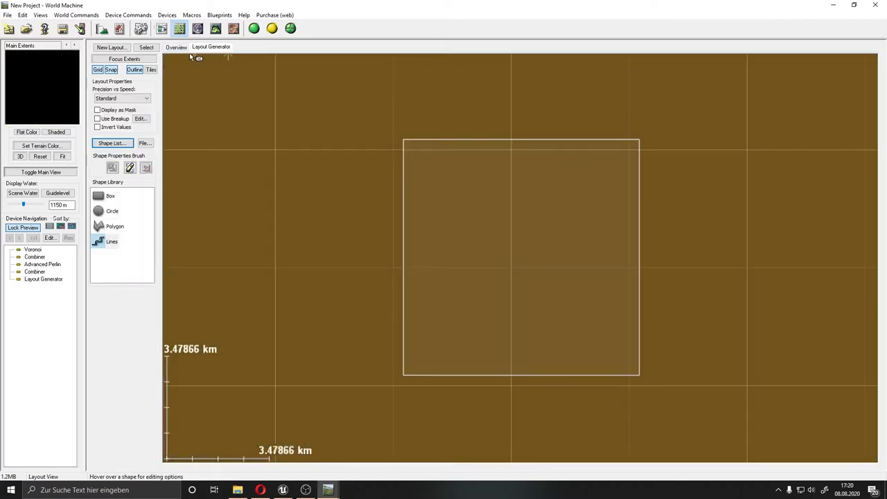
pyautogui.click(177, 48)
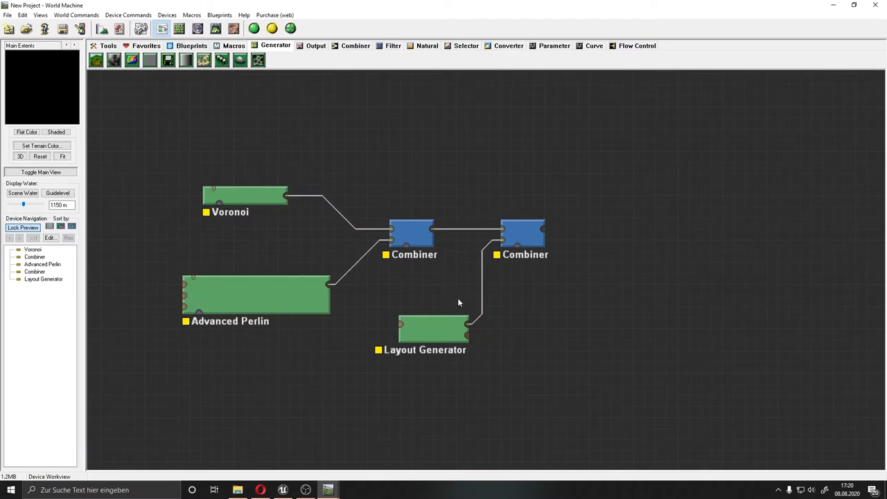
pyautogui.click(513, 232)
pyautogui.rightClick(513, 230)
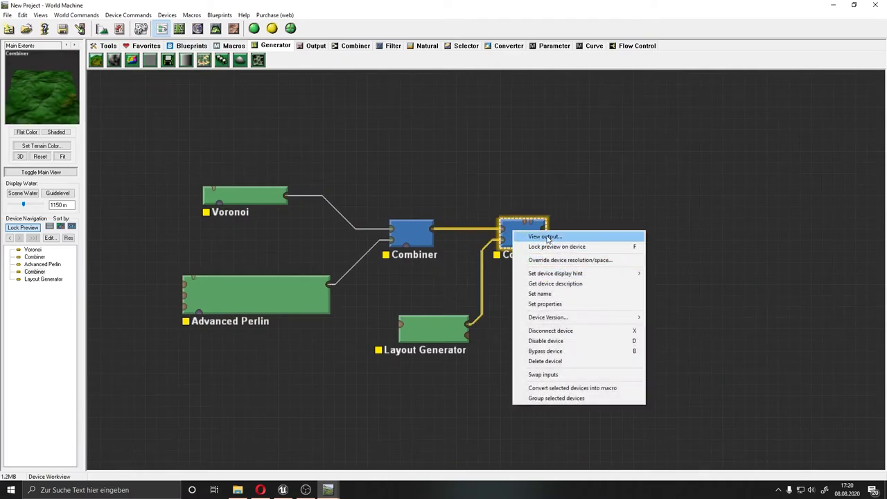
pyautogui.click(546, 237)
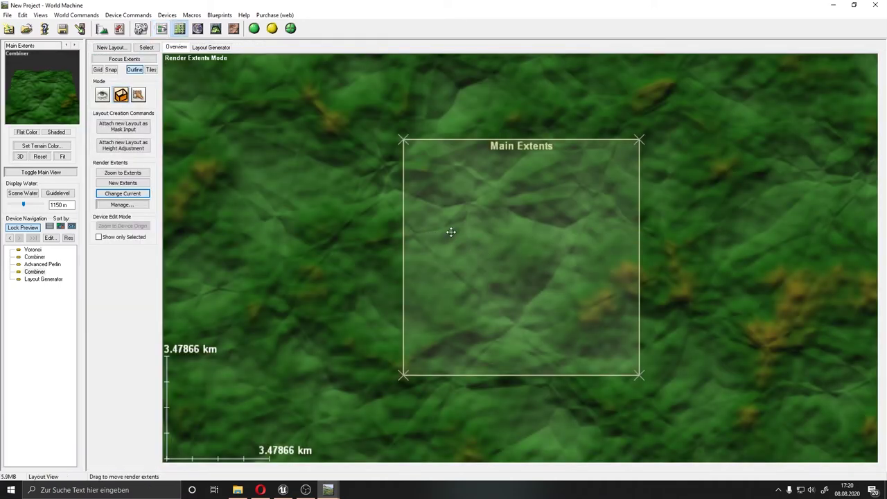
pyautogui.click(201, 47)
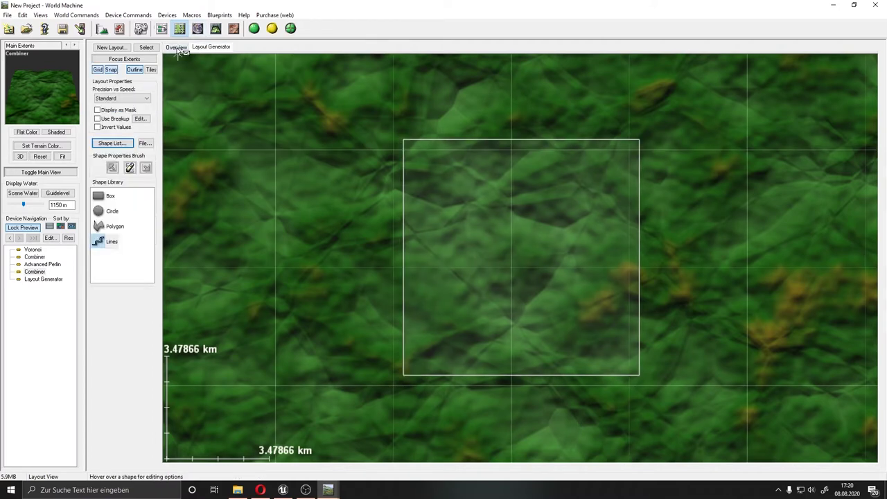
pyautogui.click(177, 47)
pyautogui.click(162, 28)
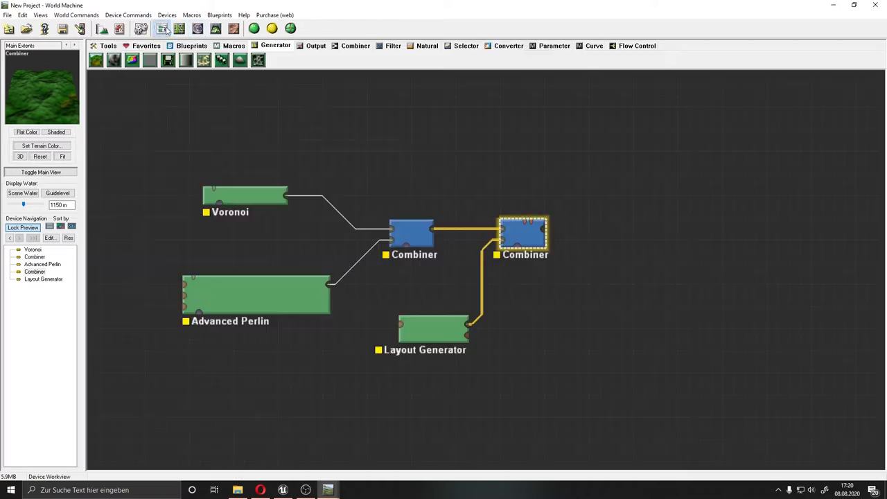
# Switch the second Combiner's combine method from Average to Add.
pyautogui.rightClick(521, 232)
pyautogui.click(551, 301)
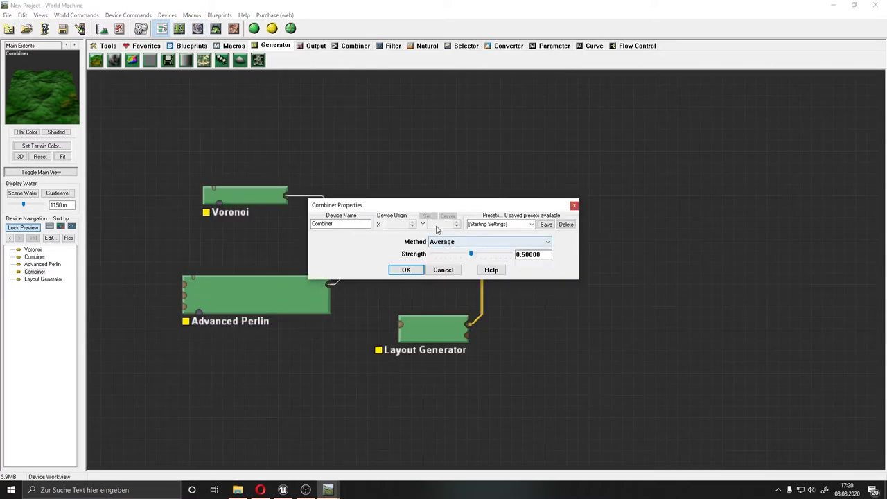
pyautogui.click(449, 242)
pyautogui.click(453, 259)
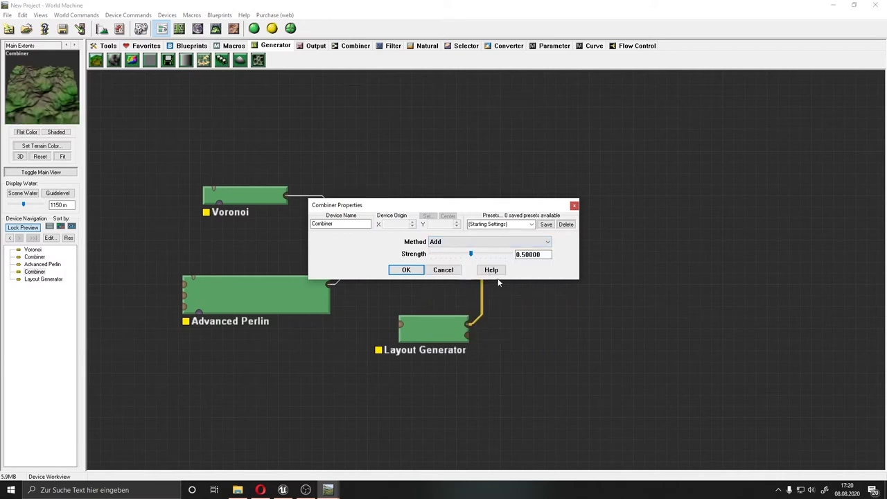
pyautogui.click(407, 270)
# View the Layout Generator's shapes and render extents, then return to the device graph.
pyautogui.doubleClick(429, 329)
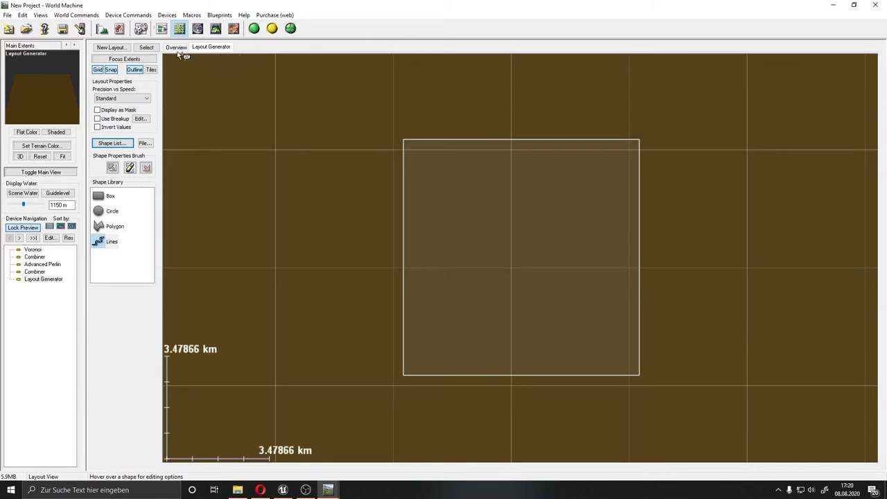
pyautogui.click(176, 47)
pyautogui.click(161, 28)
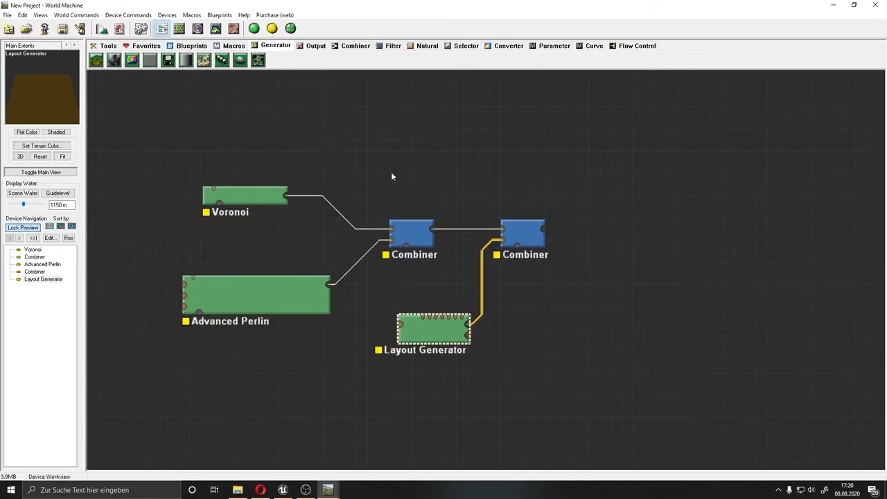
# Lock preview on the final Combiner and draw a Box shape over the terrain's lower right.
pyautogui.rightClick(518, 231)
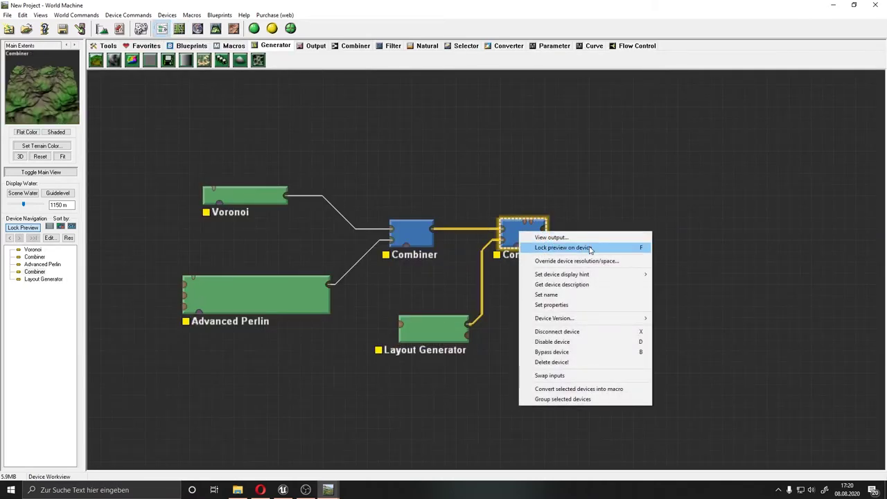
pyautogui.click(554, 247)
pyautogui.doubleClick(438, 324)
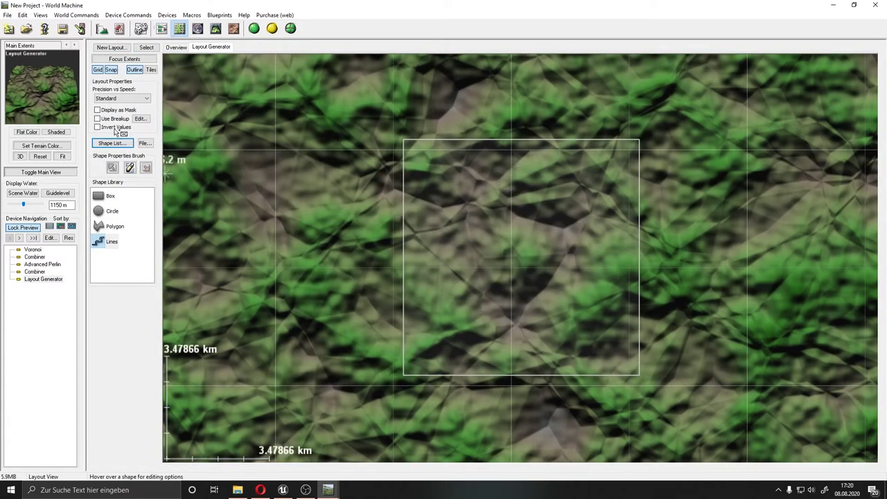
pyautogui.click(112, 225)
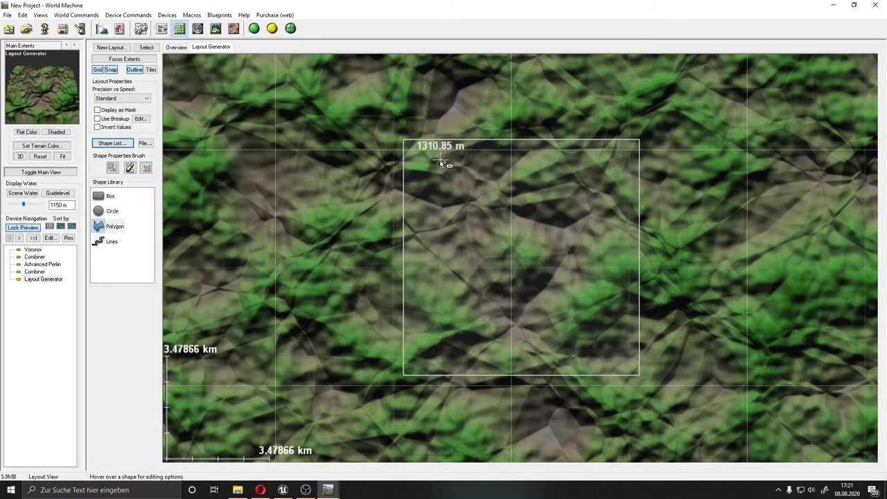
pyautogui.click(99, 197)
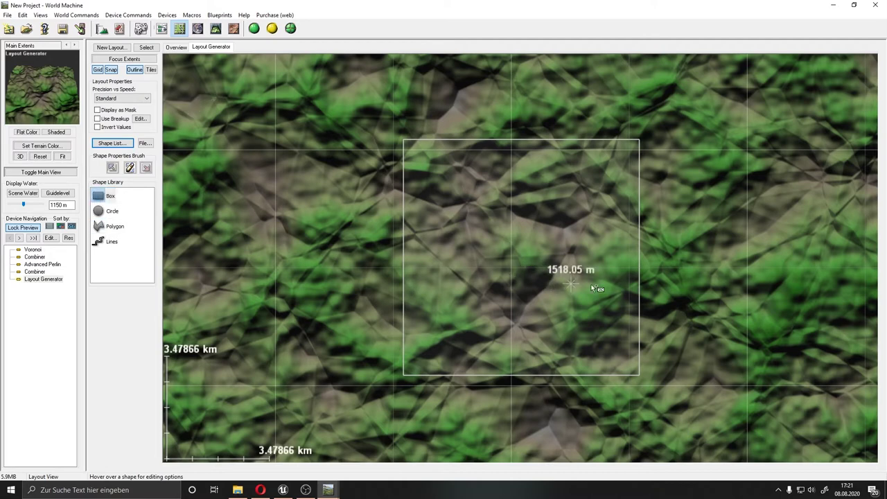
pyautogui.moveTo(668, 257); pyautogui.dragTo(596, 374)
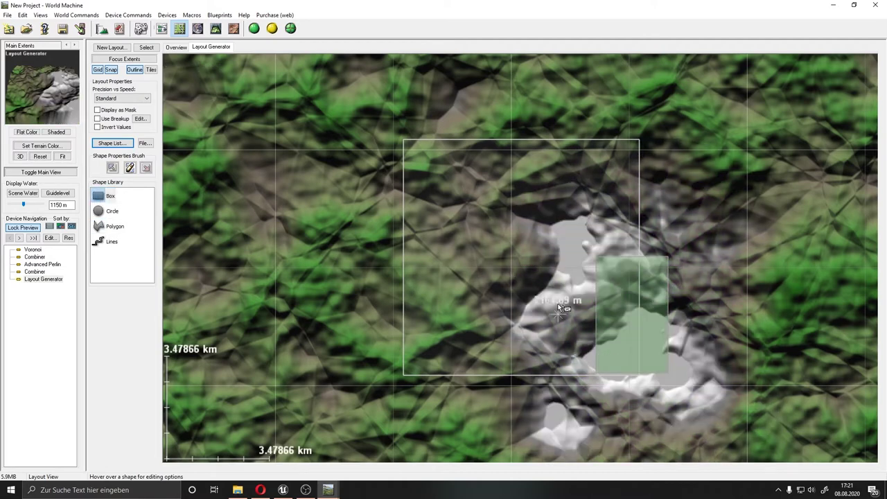
pyautogui.click(173, 48)
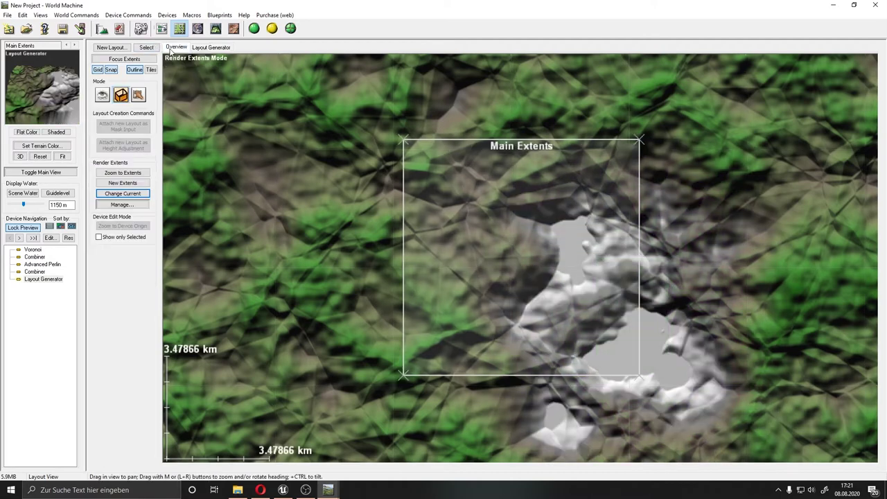
pyautogui.click(212, 48)
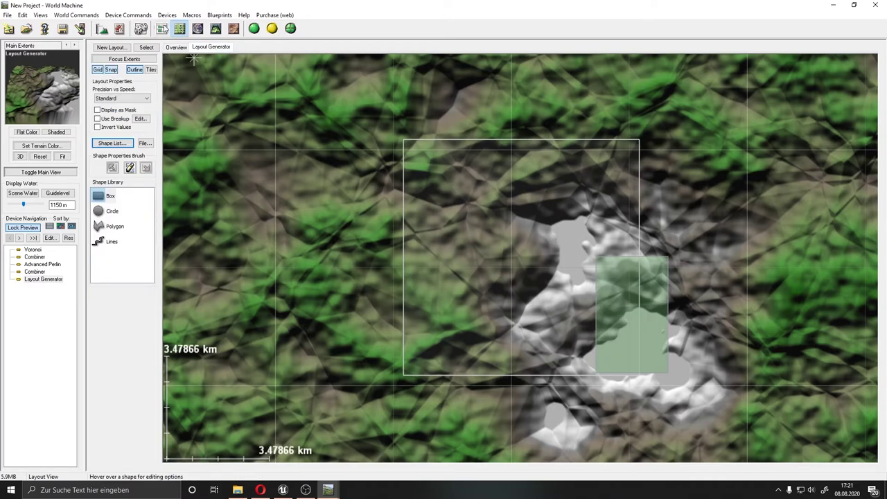
pyautogui.click(162, 28)
pyautogui.click(522, 230)
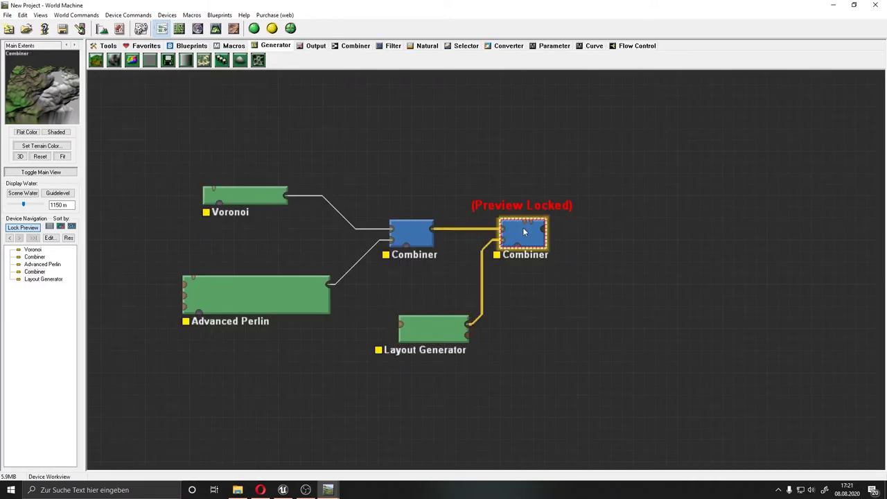
# Give the final Combiner the Average method with strength about 0.359.
pyautogui.doubleClick(523, 228)
pyautogui.moveTo(471, 255)
pyautogui.mouseDown()
pyautogui.moveTo(449, 253)
pyautogui.moveTo(487, 254)
pyautogui.moveTo(449, 258)
pyautogui.moveTo(468, 255)
pyautogui.mouseUp()
pyautogui.click(464, 241)
pyautogui.click(449, 250)
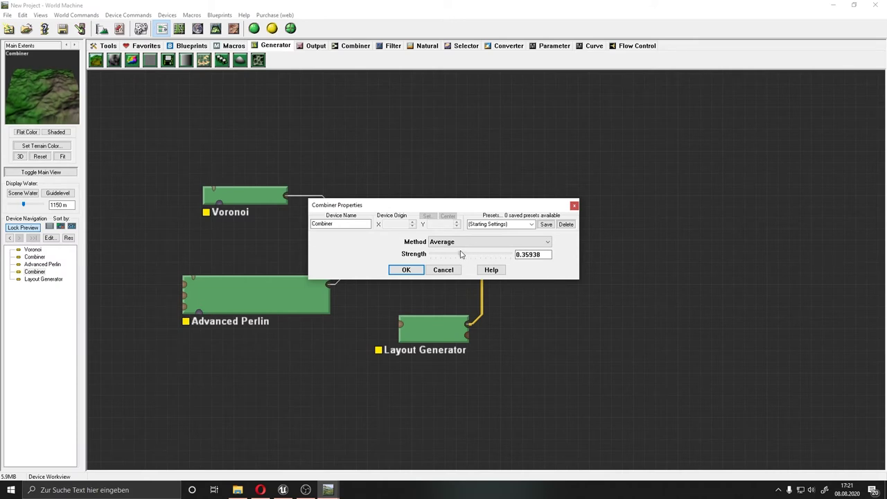
pyautogui.click(406, 269)
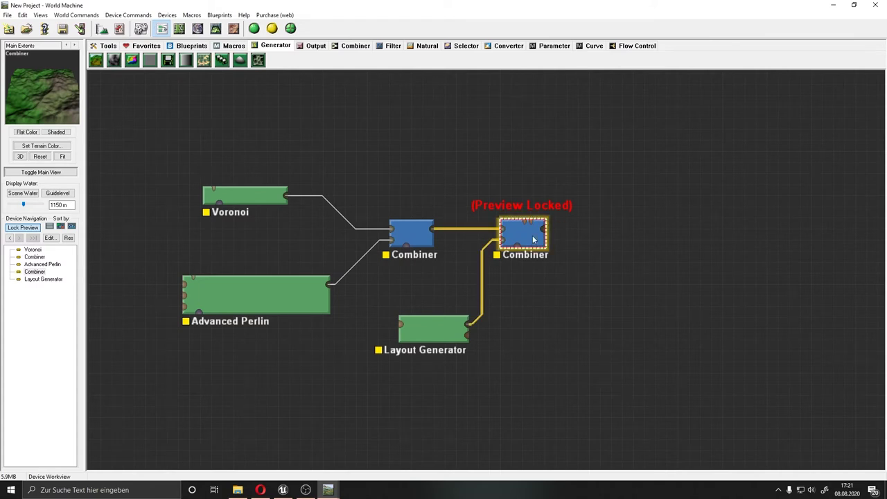
# Delete the Layout Generator and the final Combiner, leaving one Combiner.
pyautogui.moveTo(585, 171); pyautogui.dragTo(446, 397)
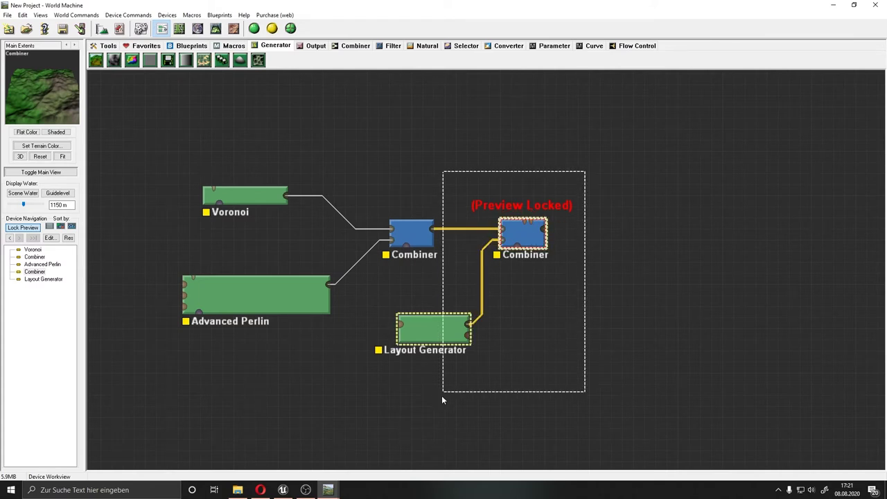
pyautogui.press('Delete')
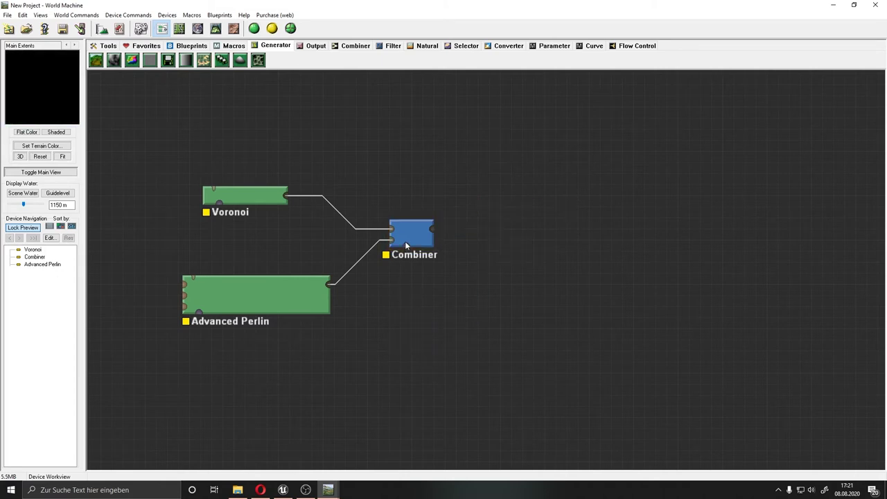
pyautogui.click(413, 239)
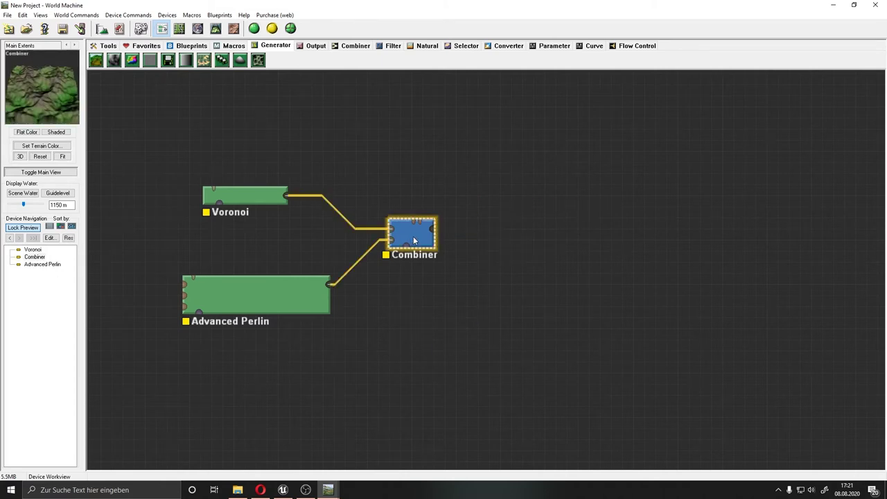
# Build the world and orbit the combined terrain in 3D View.
pyautogui.click(254, 28)
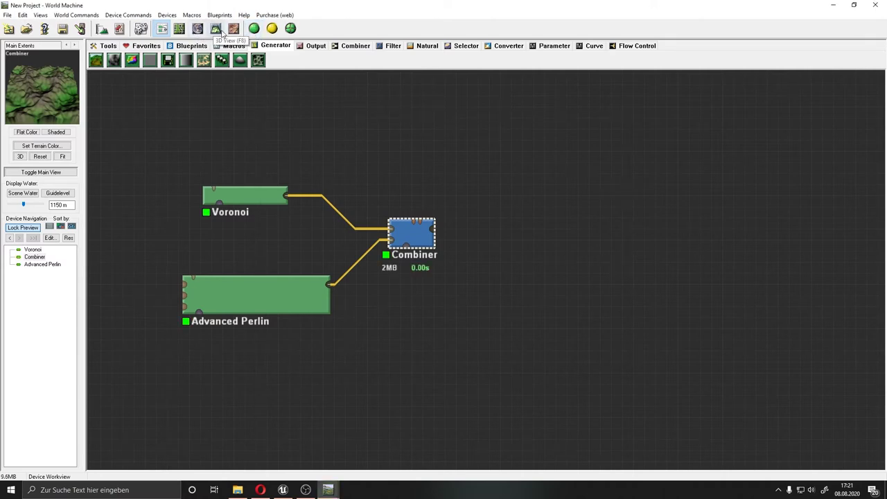
pyautogui.click(216, 28)
pyautogui.moveTo(488, 240)
pyautogui.mouseDown()
pyautogui.moveTo(600, 212)
pyautogui.moveTo(688, 233)
pyautogui.moveTo(619, 281)
pyautogui.moveTo(447, 282)
pyautogui.moveTo(261, 223)
pyautogui.moveTo(300, 210)
pyautogui.moveTo(387, 207)
pyautogui.moveTo(588, 229)
pyautogui.moveTo(524, 249)
pyautogui.mouseUp()
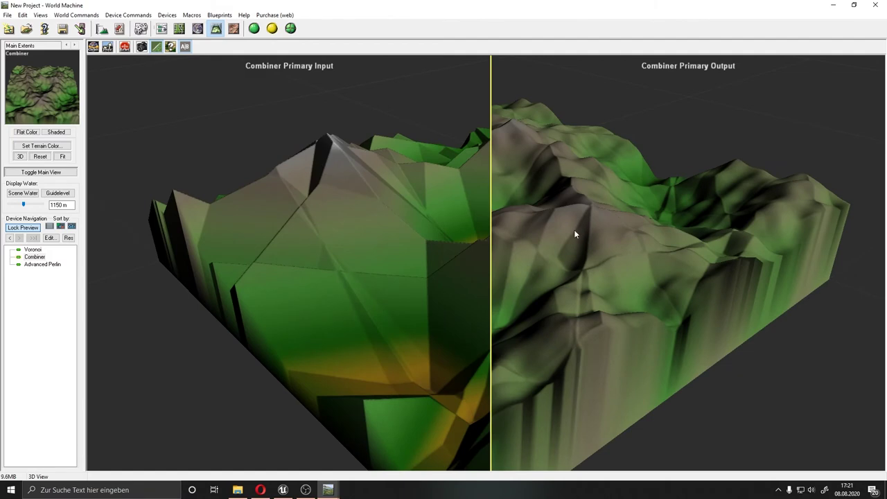
pyautogui.moveTo(574, 234)
pyautogui.mouseDown()
pyautogui.moveTo(663, 233)
pyautogui.moveTo(733, 273)
pyautogui.moveTo(681, 316)
pyautogui.moveTo(568, 246)
pyautogui.mouseUp()
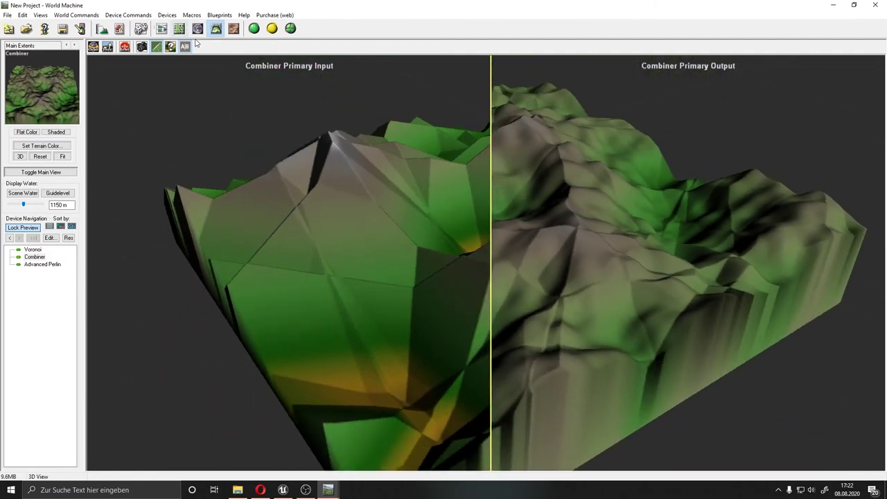
# Add an Erosion device right of the Combiner and feed the Combiner's output into it.
pyautogui.click(162, 29)
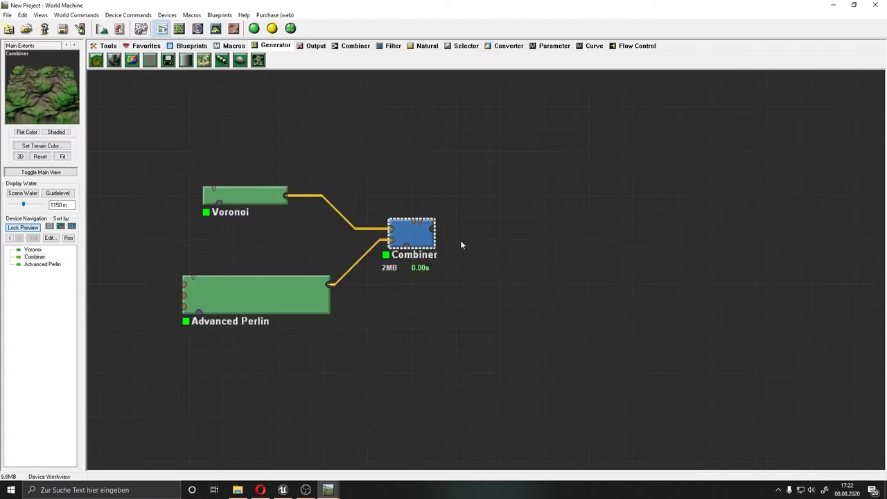
pyautogui.click(418, 48)
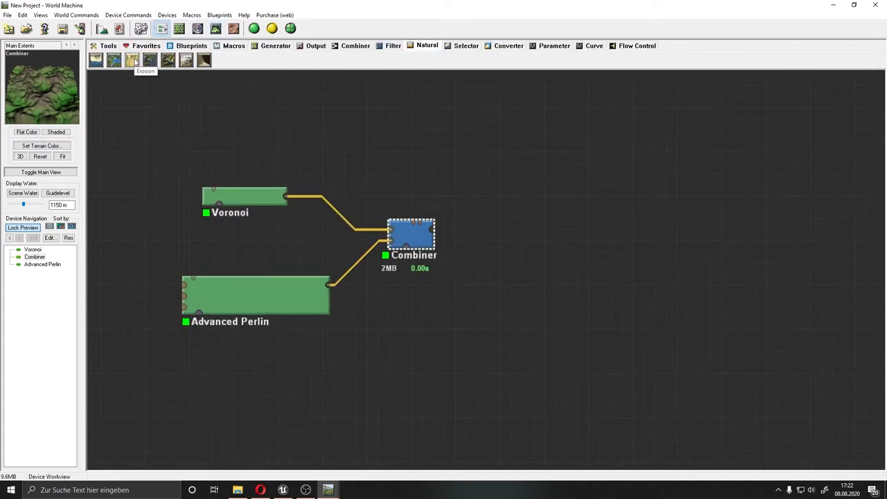
pyautogui.click(134, 61)
pyautogui.click(537, 239)
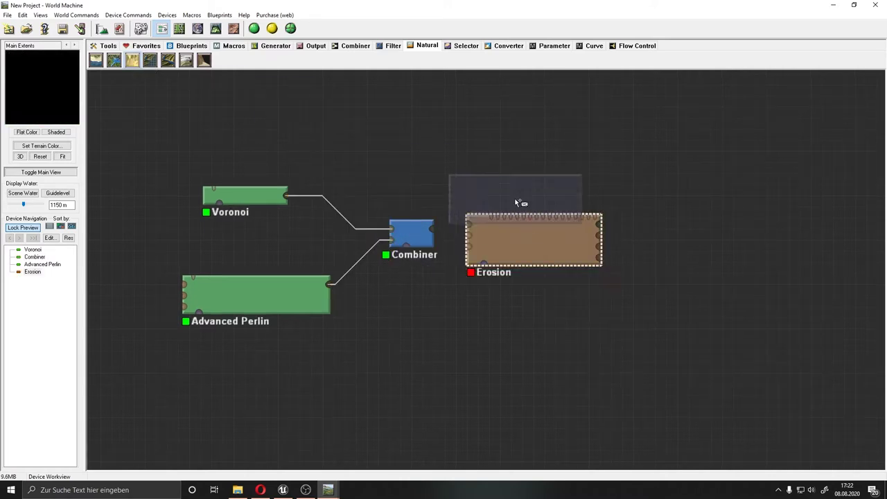
pyautogui.moveTo(433, 229); pyautogui.dragTo(470, 225)
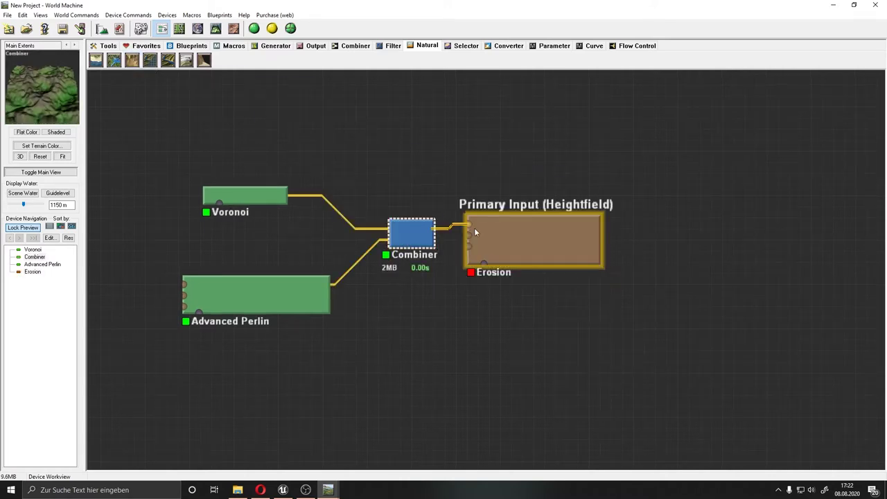
pyautogui.doubleClick(520, 235)
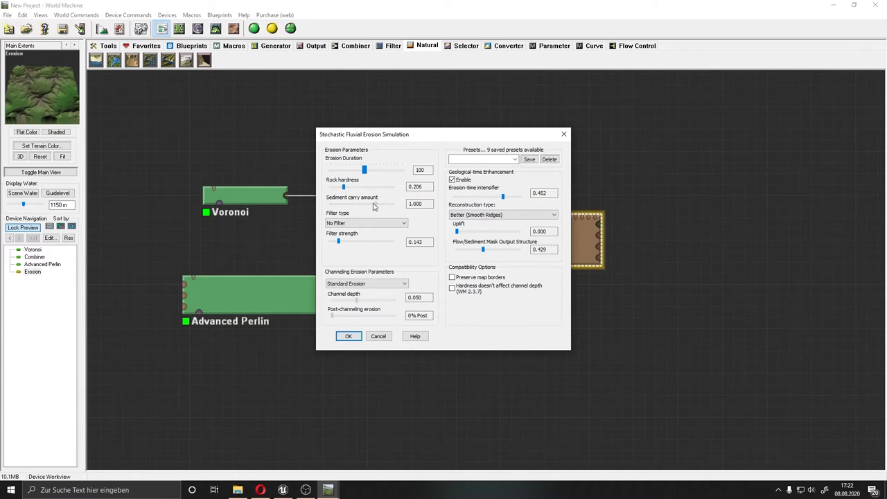
# Set Erosion's filter type to Simple Filter with filter strength 0.413.
pyautogui.click(359, 223)
pyautogui.click(358, 239)
pyautogui.click(347, 223)
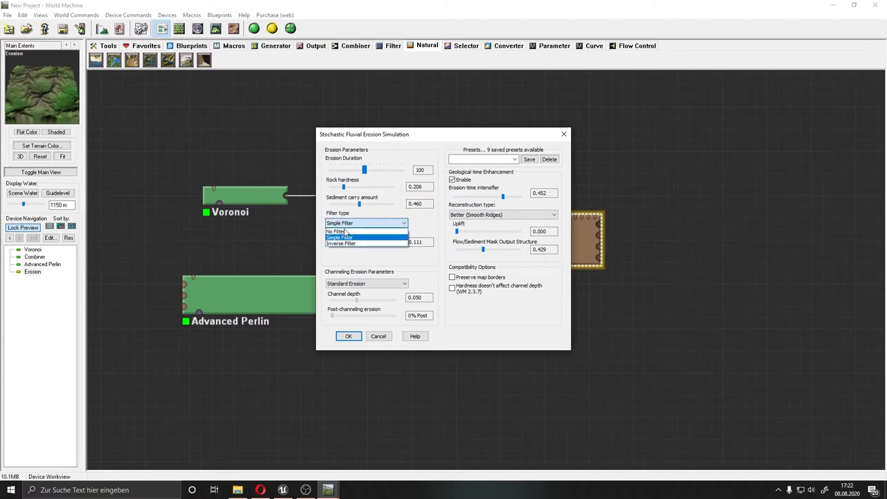
pyautogui.click(346, 246)
pyautogui.click(346, 242)
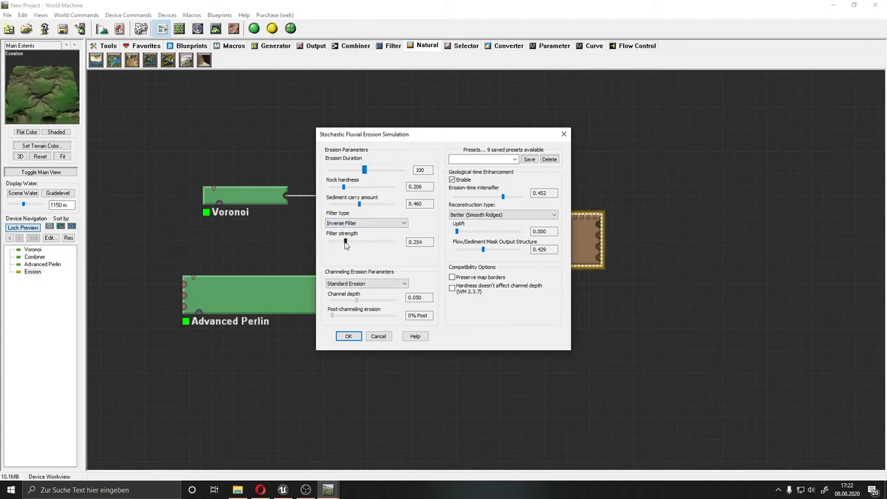
pyautogui.moveTo(347, 242); pyautogui.dragTo(354, 243)
pyautogui.hotkey('shift', 'Tab')
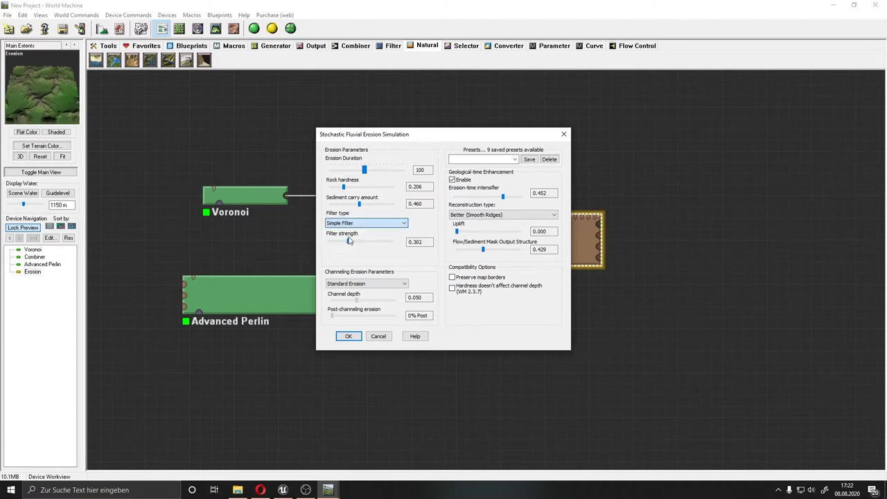
pyautogui.press('Up')
# Keep Standard Erosion, lower the erosion-time intensifier to 0.379, and build the world.
pyautogui.click(364, 284)
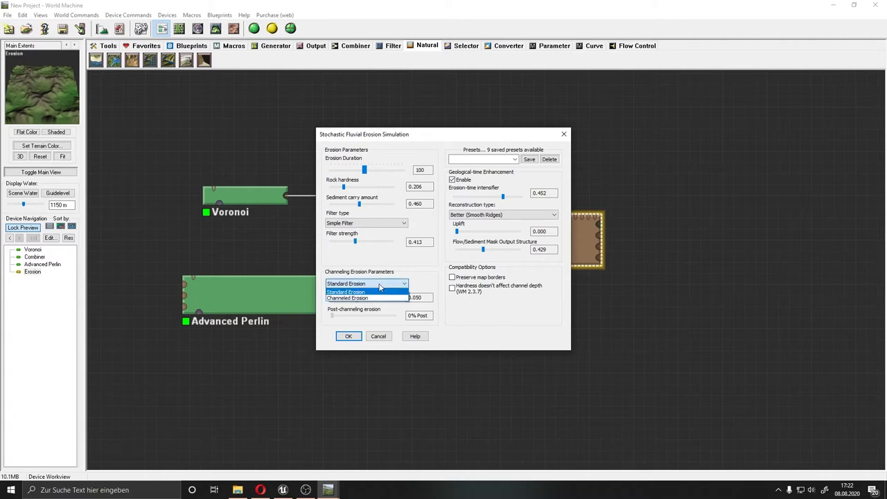
pyautogui.click(380, 285)
pyautogui.moveTo(515, 201); pyautogui.dragTo(491, 206)
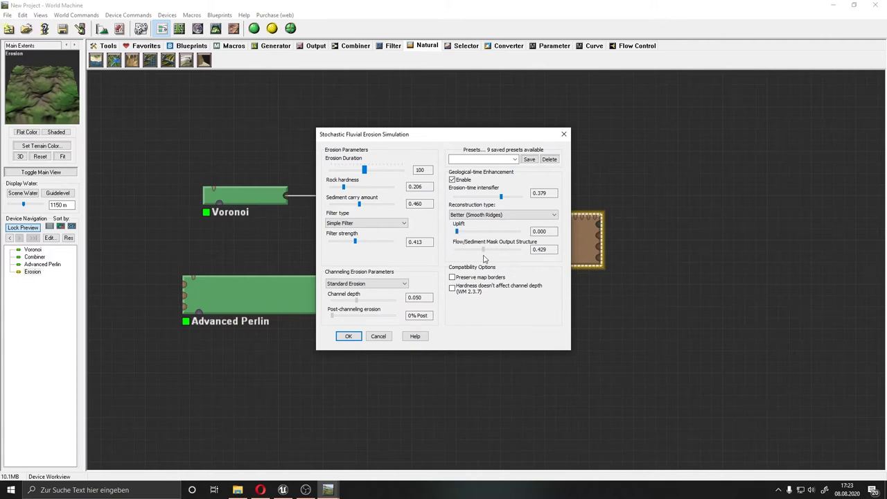
pyautogui.click(340, 339)
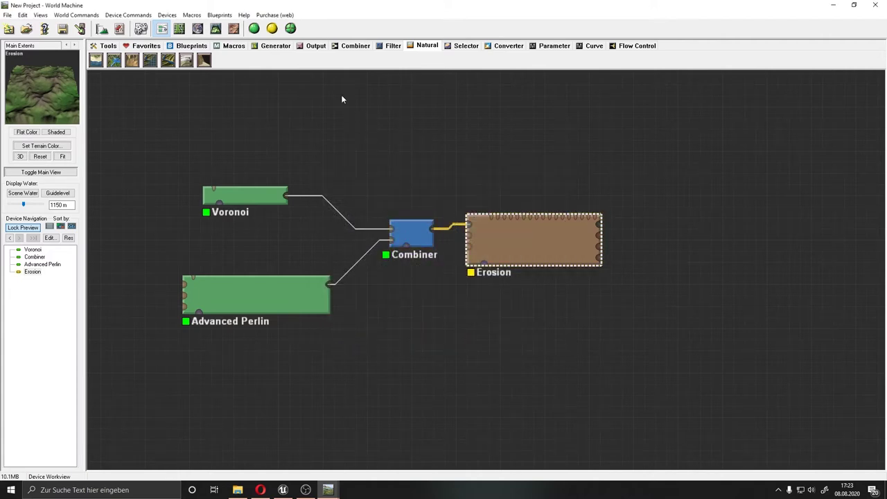
pyautogui.click(253, 30)
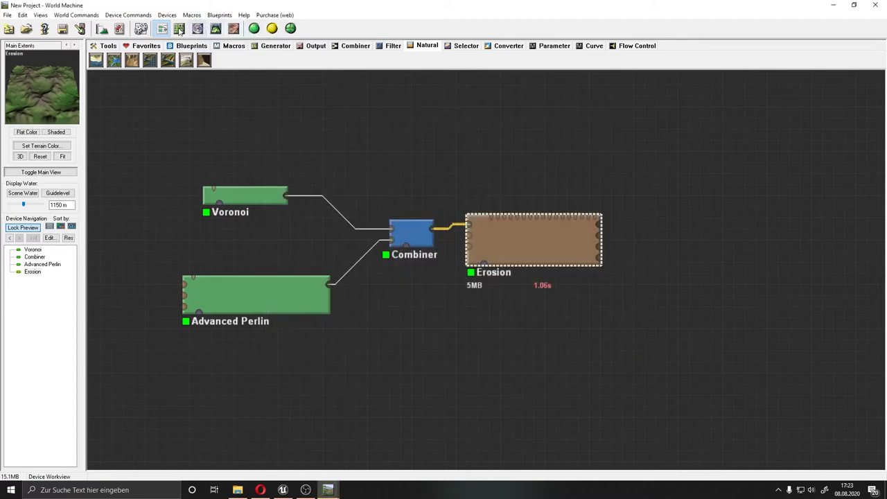
# Orbit the eroded terrain in 3D View for a closer look.
pyautogui.click(215, 29)
pyautogui.moveTo(458, 179)
pyautogui.mouseDown()
pyautogui.moveTo(630, 251)
pyautogui.moveTo(486, 127)
pyautogui.moveTo(545, 174)
pyautogui.moveTo(522, 188)
pyautogui.moveTo(602, 213)
pyautogui.mouseUp()
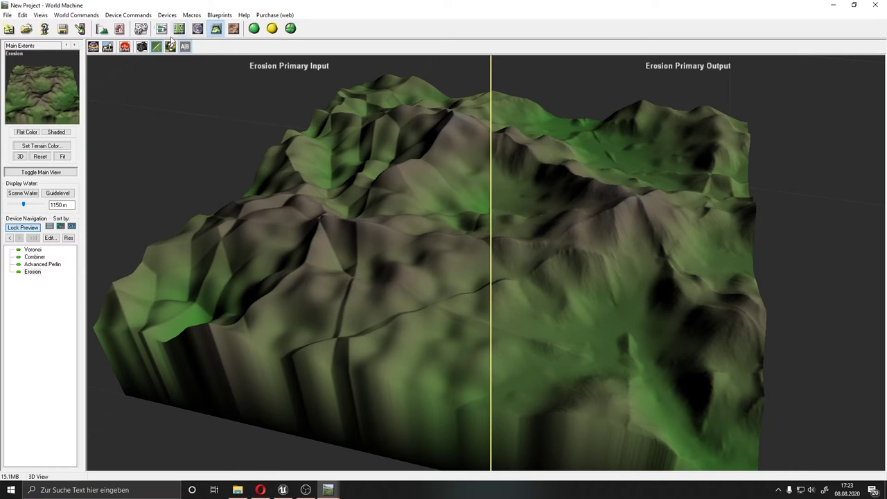
pyautogui.click(163, 29)
# Move Erosion further right and drag a copy of the Combiner after the first.
pyautogui.moveTo(547, 229); pyautogui.dragTo(654, 233)
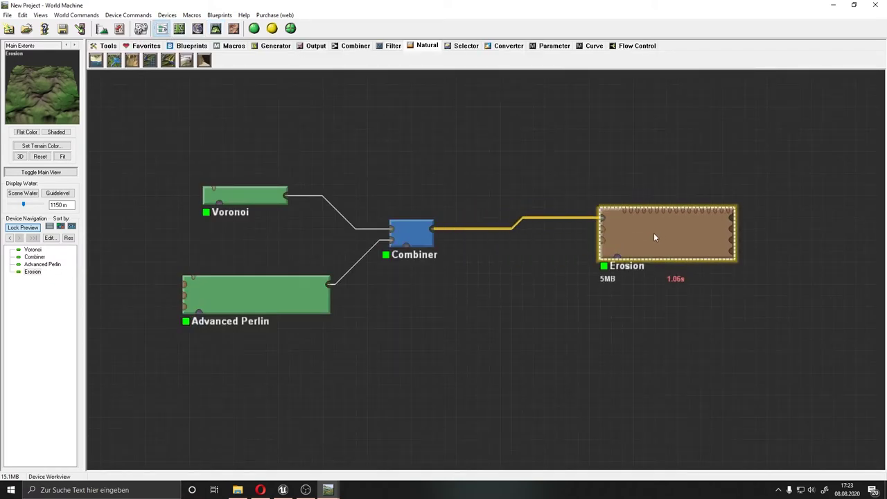
pyautogui.click(417, 234)
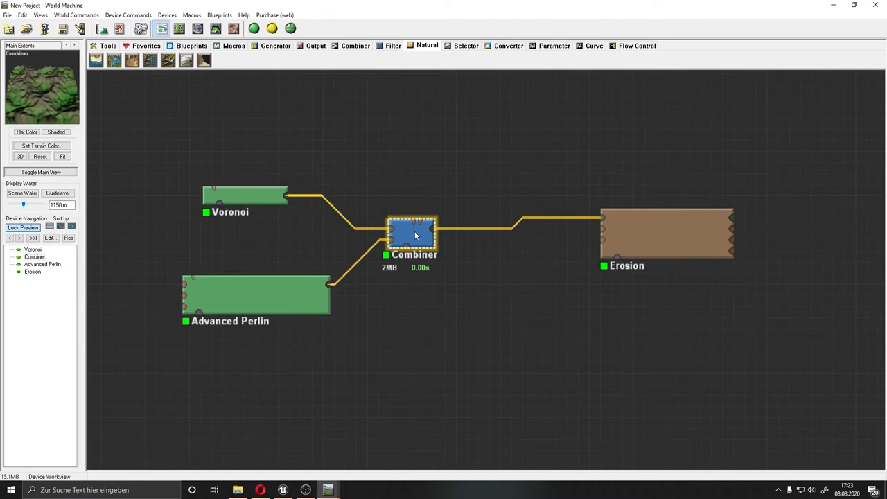
pyautogui.moveTo(415, 235)
pyautogui.mouseDown()
pyautogui.moveTo(511, 233)
pyautogui.moveTo(498, 272)
pyautogui.moveTo(501, 234)
pyautogui.moveTo(518, 277)
pyautogui.moveTo(495, 236)
pyautogui.moveTo(507, 235)
pyautogui.mouseUp()
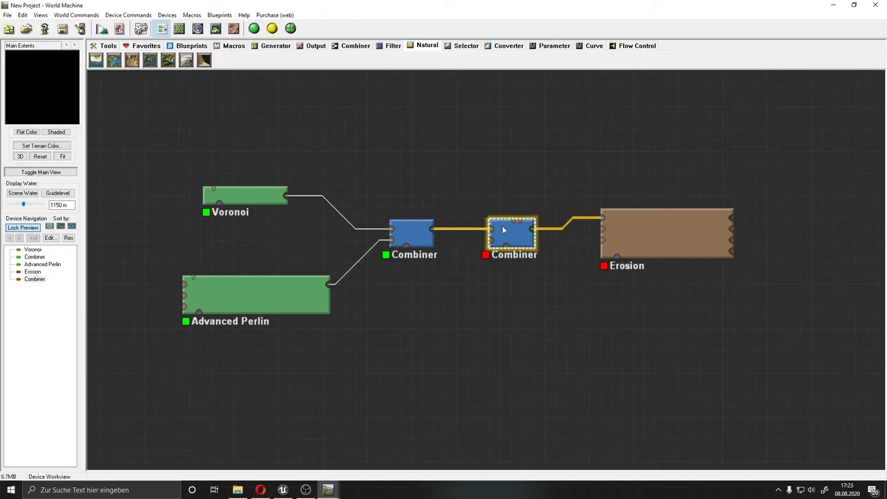
# Drop the new Combiner onto the Combiner–Erosion link and wire a new Gradient into it.
pyautogui.click(462, 280)
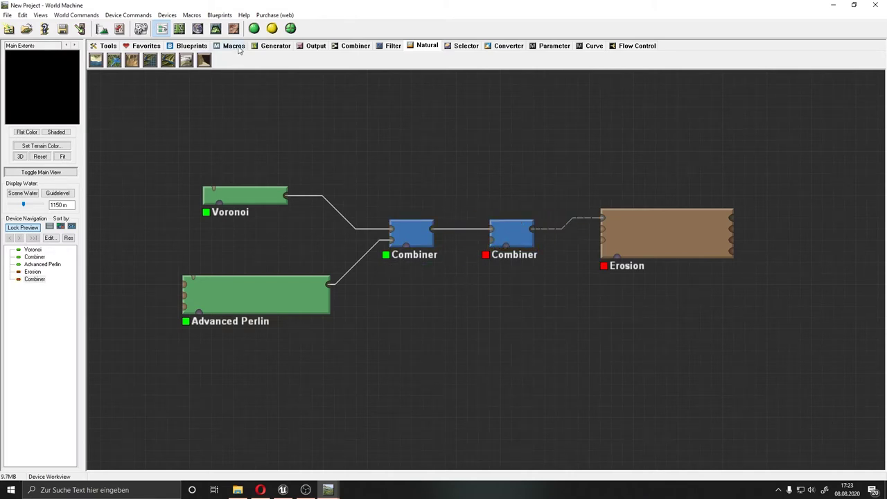
pyautogui.click(290, 47)
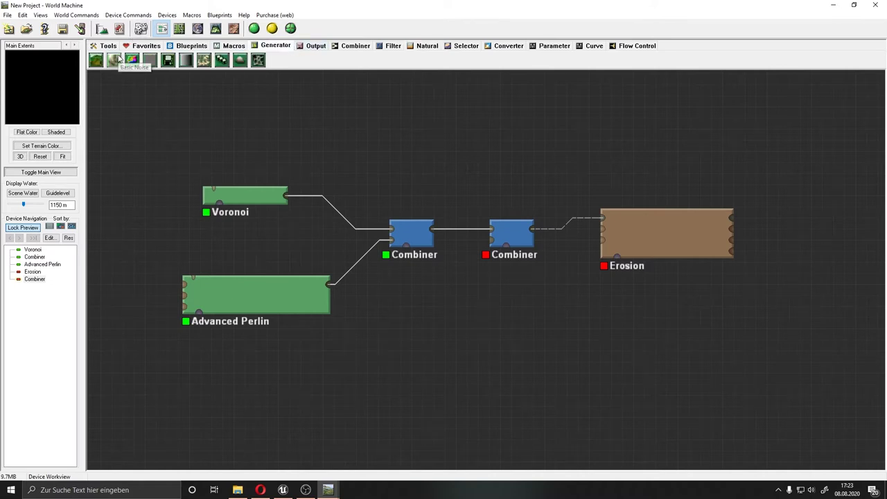
pyautogui.click(186, 60)
pyautogui.click(422, 330)
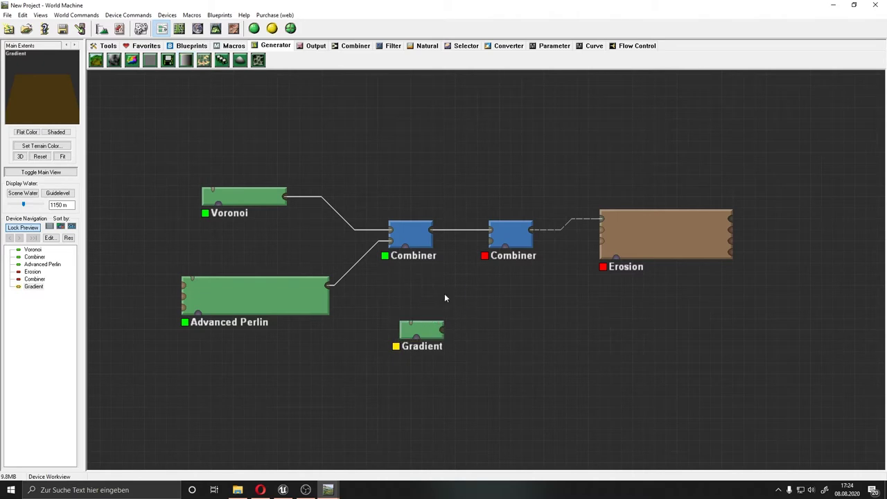
pyautogui.moveTo(444, 331); pyautogui.dragTo(496, 239)
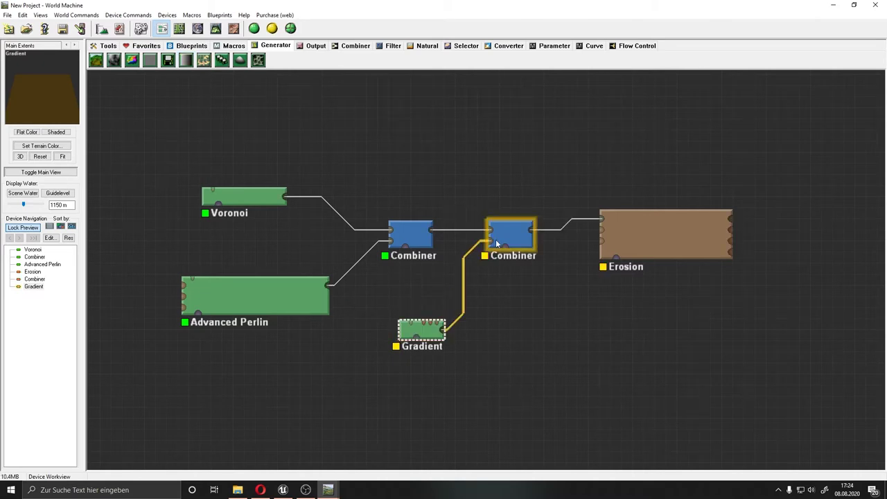
# Set the second Combiner's method to Add and lock the preview on it.
pyautogui.doubleClick(495, 239)
pyautogui.click(478, 241)
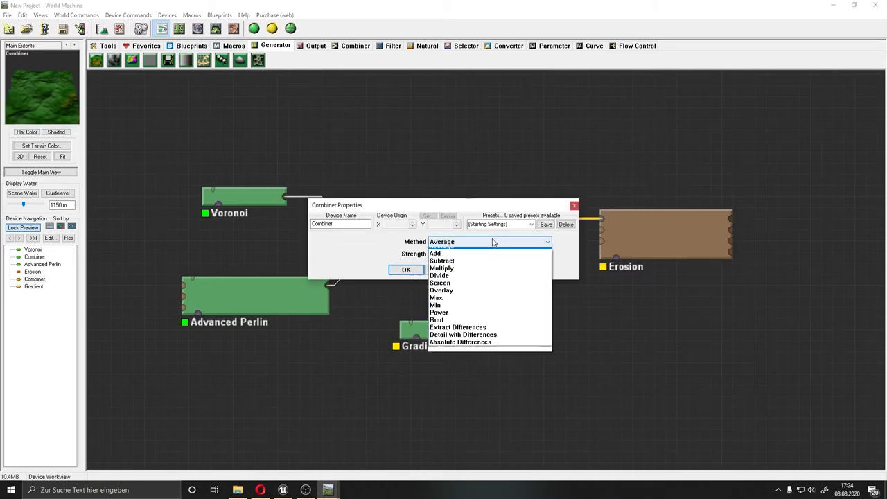
pyautogui.click(461, 258)
pyautogui.press('Down')
pyautogui.press('Down')
pyautogui.press('Down')
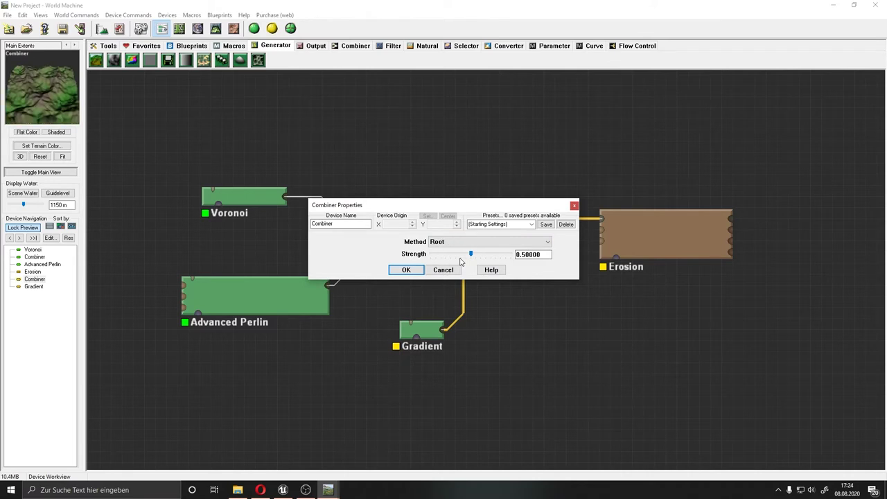
pyautogui.press('Up')
pyautogui.press('Up')
pyautogui.press('Up')
pyautogui.press('Return')
pyautogui.rightClick(507, 236)
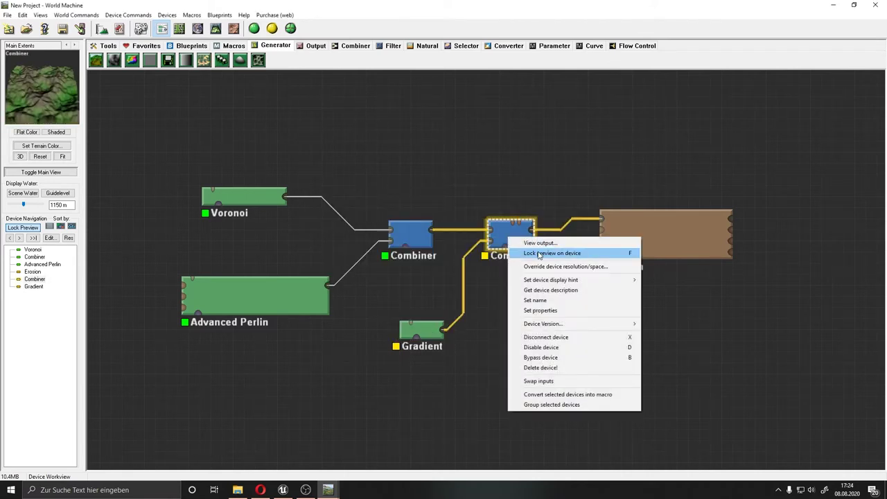
pyautogui.click(538, 254)
# Set the Gradient to direction 56, width about 21.7 km, tiling None.
pyautogui.doubleClick(421, 328)
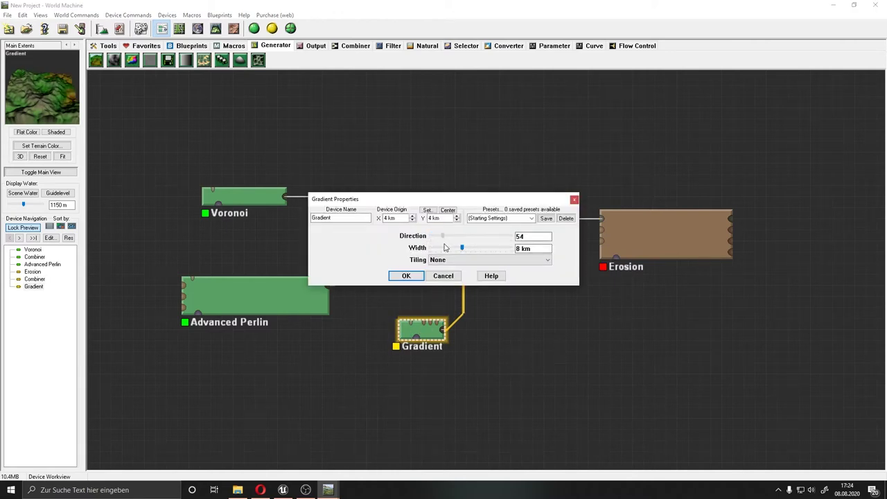
pyautogui.moveTo(458, 252); pyautogui.dragTo(469, 258)
pyautogui.click(469, 259)
pyautogui.click(447, 284)
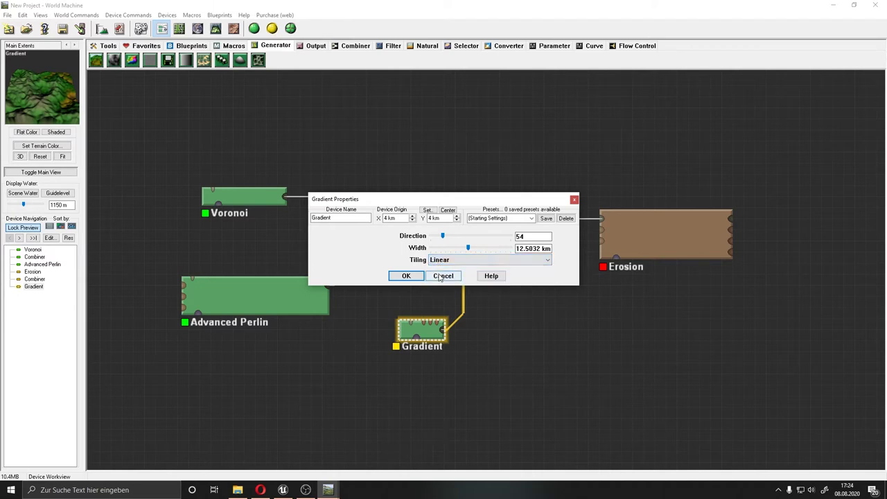
pyautogui.click(446, 258)
pyautogui.click(447, 271)
pyautogui.moveTo(443, 236); pyautogui.dragTo(443, 236)
pyautogui.click(471, 248)
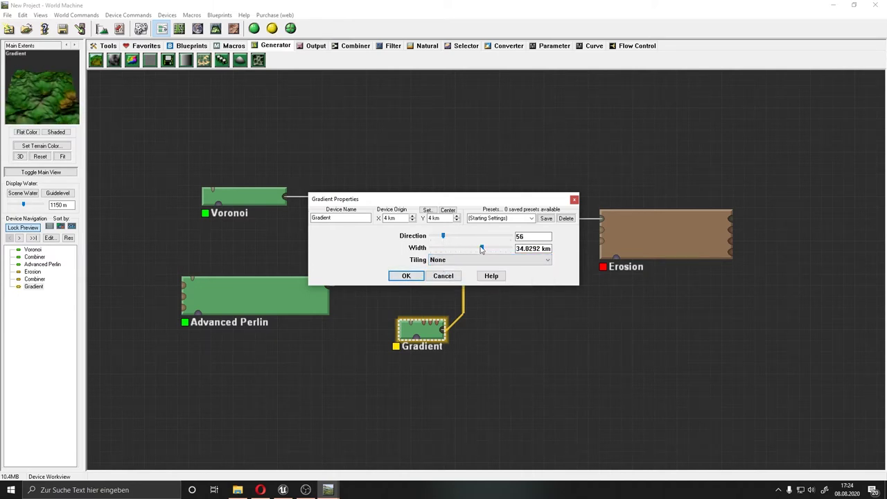
pyautogui.moveTo(481, 250)
pyautogui.mouseDown()
pyautogui.moveTo(443, 237)
pyautogui.moveTo(482, 256)
pyautogui.moveTo(466, 254)
pyautogui.mouseUp()
pyautogui.click(406, 276)
pyautogui.click(625, 238)
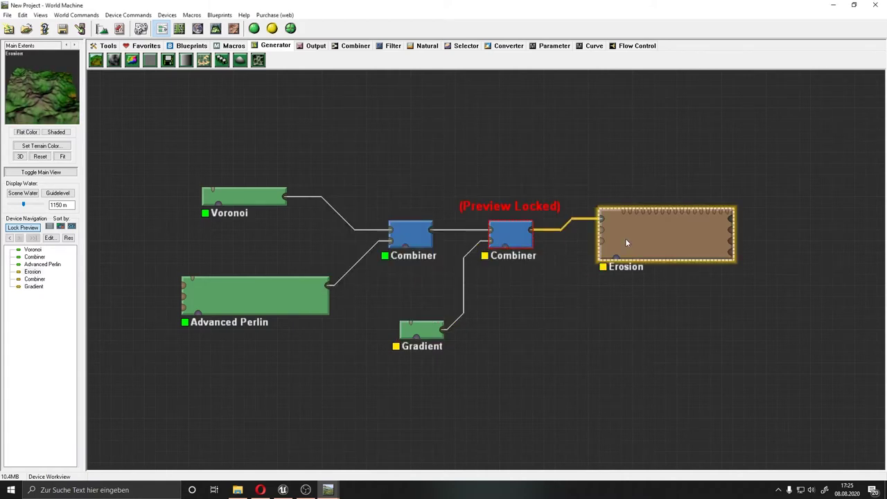
# Reopen the Erosion settings and accept them unchanged.
pyautogui.doubleClick(632, 233)
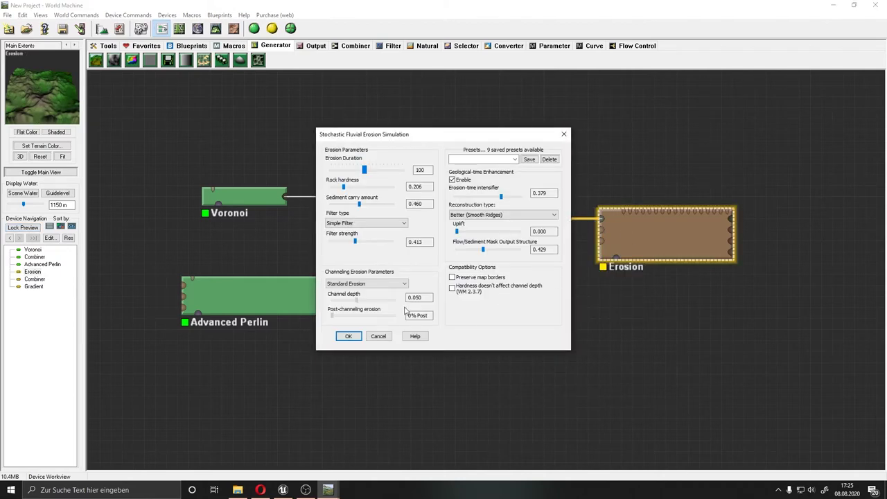
pyautogui.click(343, 338)
pyautogui.click(343, 340)
# Show water at guide level 789.551 m and build the whole network.
pyautogui.moveTo(24, 206); pyautogui.dragTo(19, 202)
pyautogui.click(57, 193)
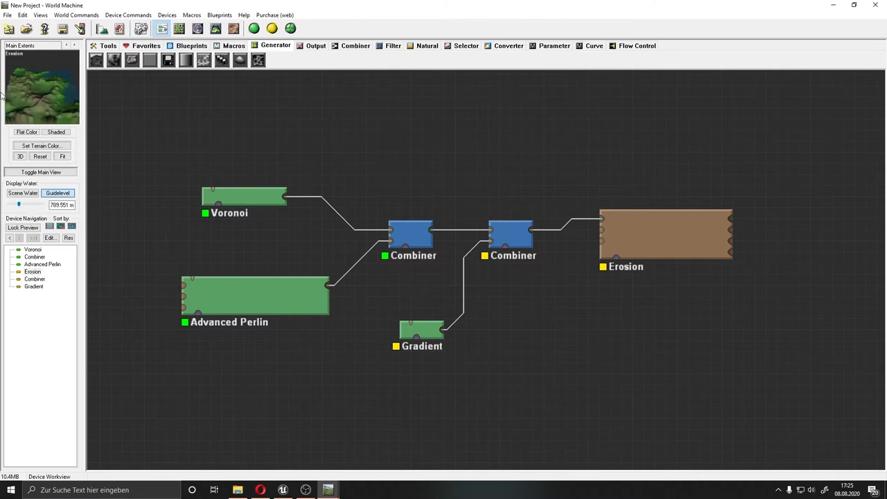
pyautogui.click(253, 29)
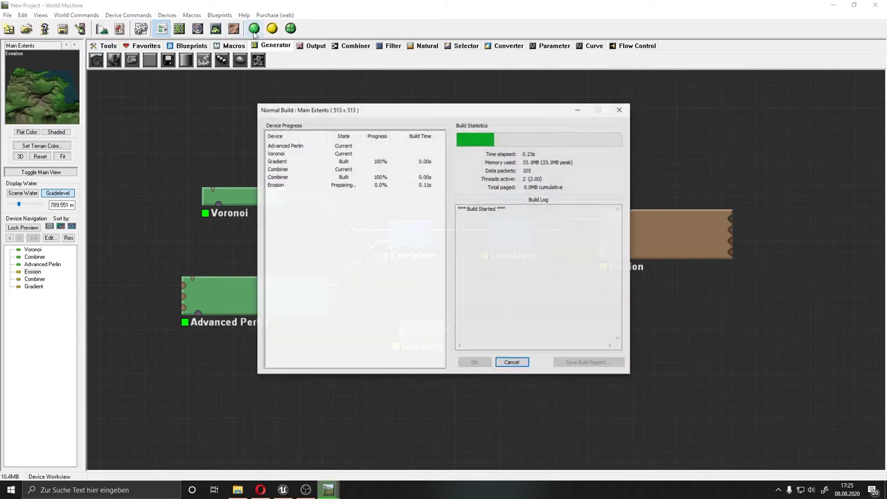
pyautogui.click(216, 30)
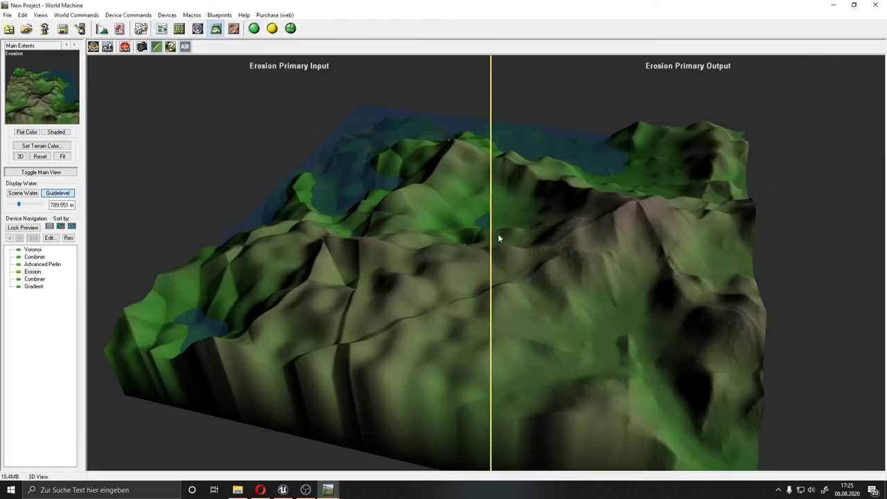
pyautogui.moveTo(497, 233)
pyautogui.mouseDown()
pyautogui.moveTo(339, 291)
pyautogui.moveTo(161, 260)
pyautogui.moveTo(148, 266)
pyautogui.moveTo(340, 324)
pyautogui.mouseUp()
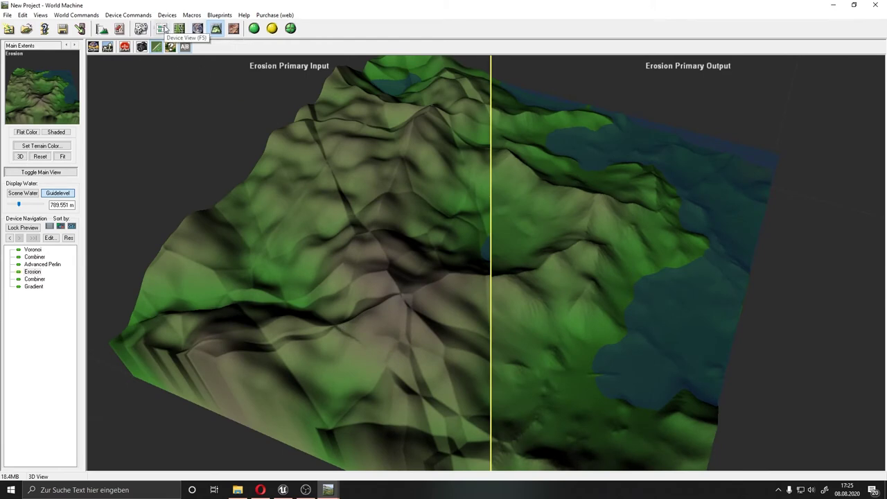
pyautogui.moveTo(596, 267)
pyautogui.mouseDown()
pyautogui.moveTo(620, 241)
pyautogui.moveTo(524, 224)
pyautogui.moveTo(231, 214)
pyautogui.mouseUp()
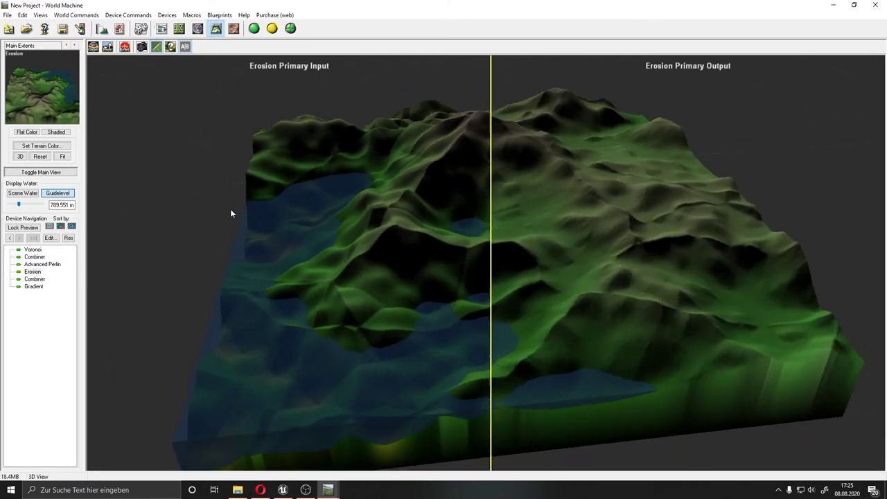
pyautogui.press('F5')
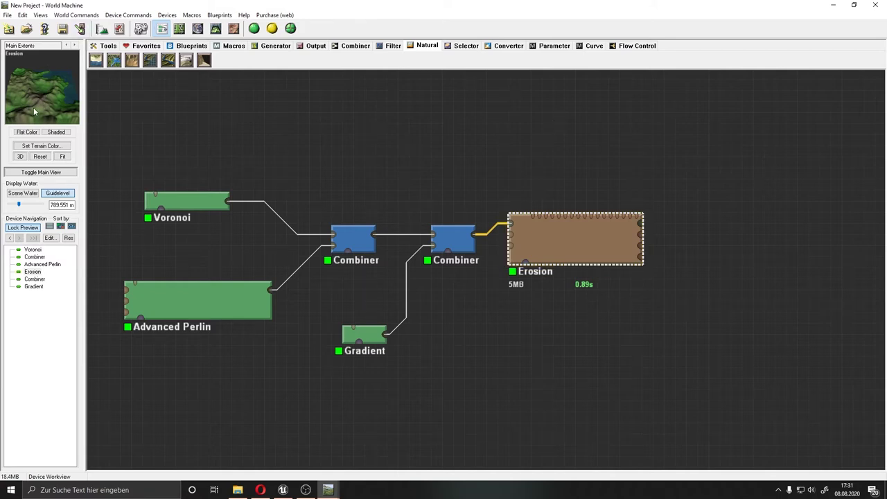
# Add a Coast Erosion node after Erosion, wired from Erosion's output.
pyautogui.click(659, 319)
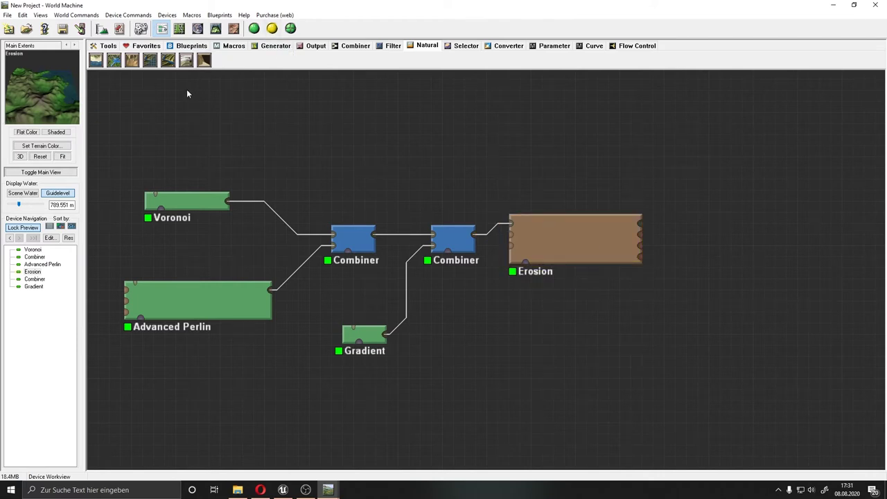
pyautogui.click(96, 61)
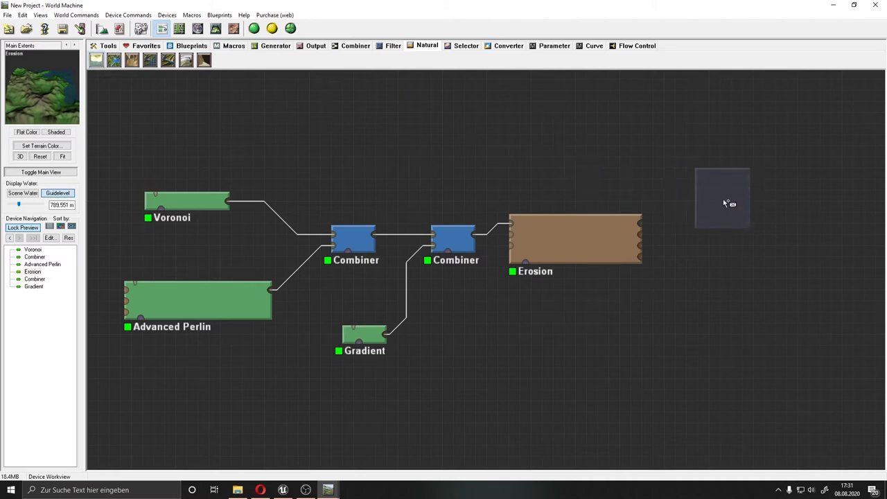
pyautogui.click(697, 246)
pyautogui.click(698, 246)
pyautogui.moveTo(640, 223); pyautogui.dragTo(672, 224)
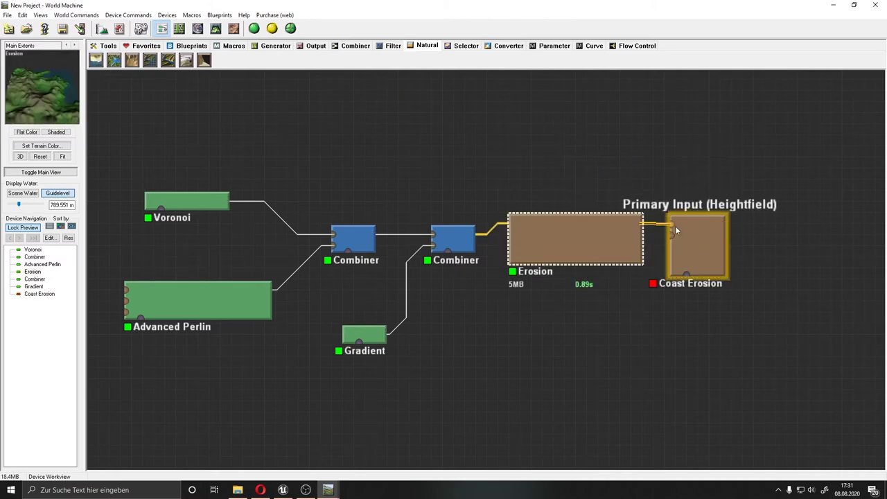
# Set the Coast Erosion sea level to 789 m.
pyautogui.doubleClick(691, 240)
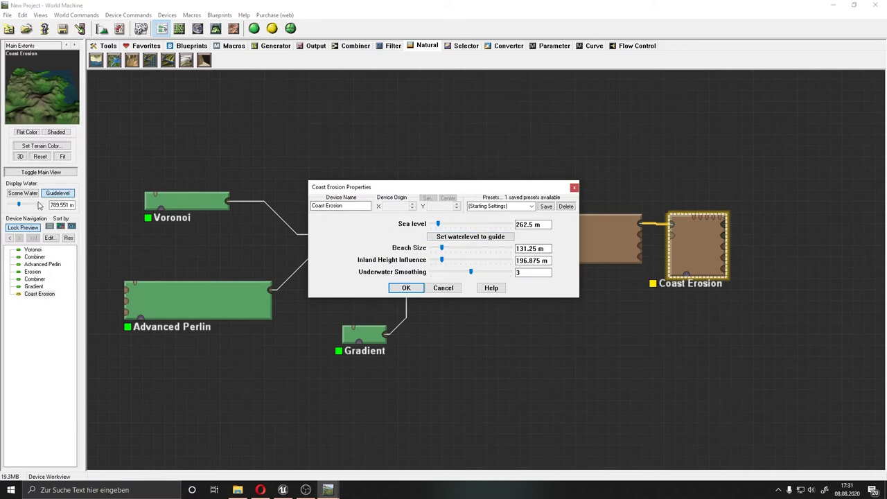
pyautogui.click(575, 188)
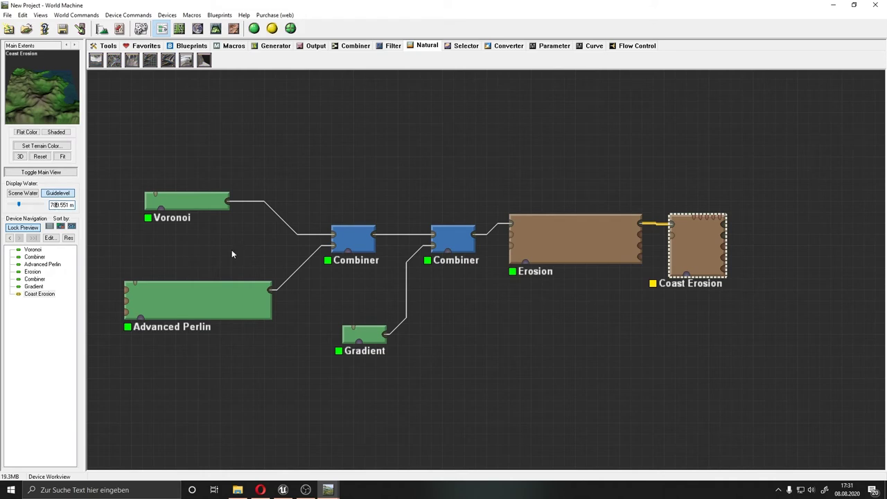
pyautogui.moveTo(61, 205); pyautogui.dragTo(142, 224)
pyautogui.press('BackSpace')
pyautogui.doubleClick(713, 248)
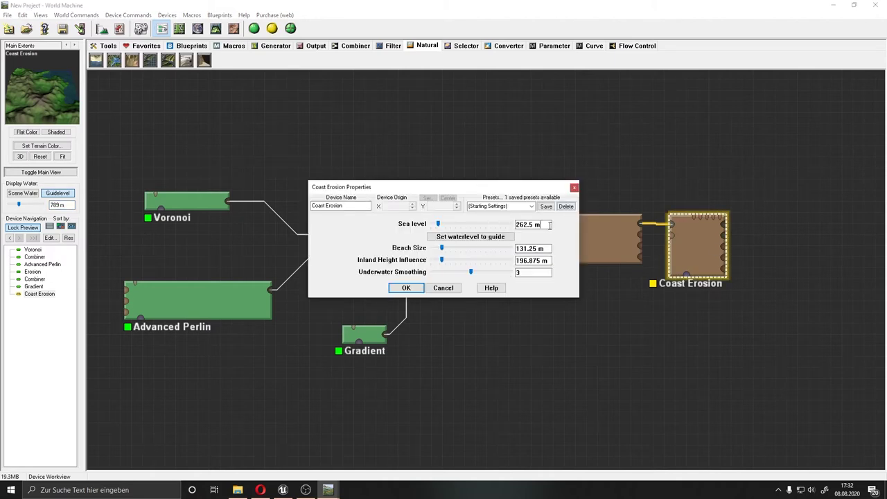
pyautogui.moveTo(550, 225); pyautogui.dragTo(490, 221)
pyautogui.write('789')
pyautogui.press('Return')
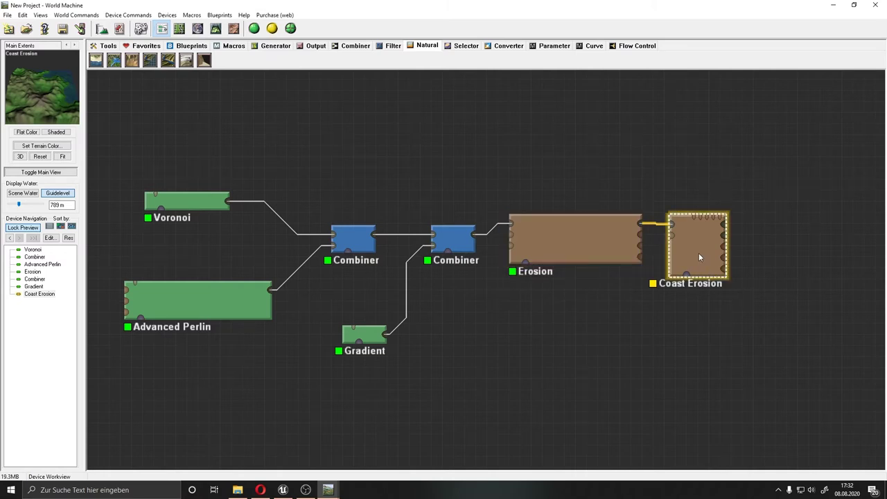
# Enlarge the Coast Erosion beach size and raise underwater smoothing to 5.
pyautogui.doubleClick(692, 249)
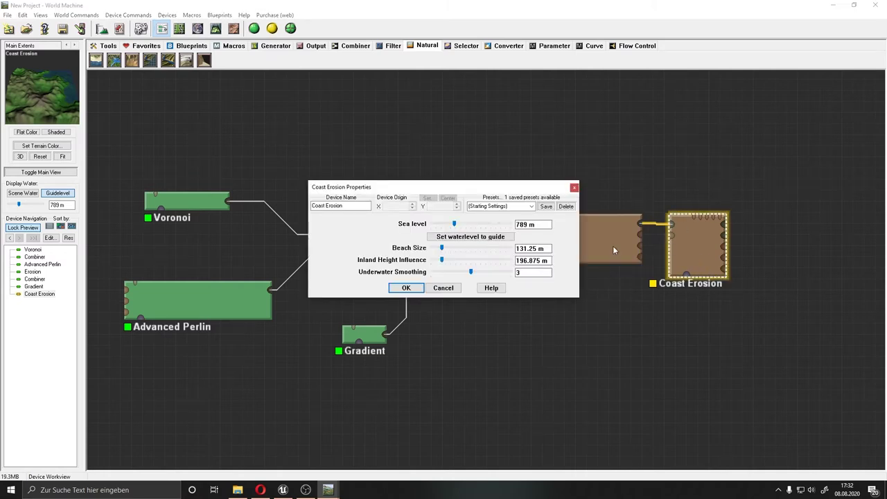
pyautogui.moveTo(442, 247)
pyautogui.mouseDown()
pyautogui.moveTo(475, 243)
pyautogui.moveTo(438, 247)
pyautogui.moveTo(456, 261)
pyautogui.moveTo(439, 265)
pyautogui.moveTo(497, 272)
pyautogui.mouseUp()
pyautogui.moveTo(438, 248)
pyautogui.mouseDown()
pyautogui.moveTo(482, 247)
pyautogui.moveTo(434, 247)
pyautogui.mouseUp()
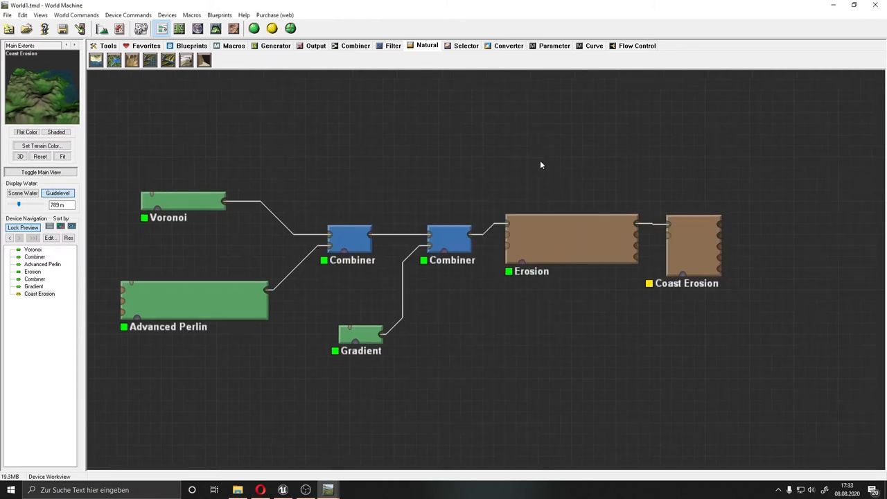
pyautogui.moveTo(539, 160); pyautogui.dragTo(459, 167, button='middle')
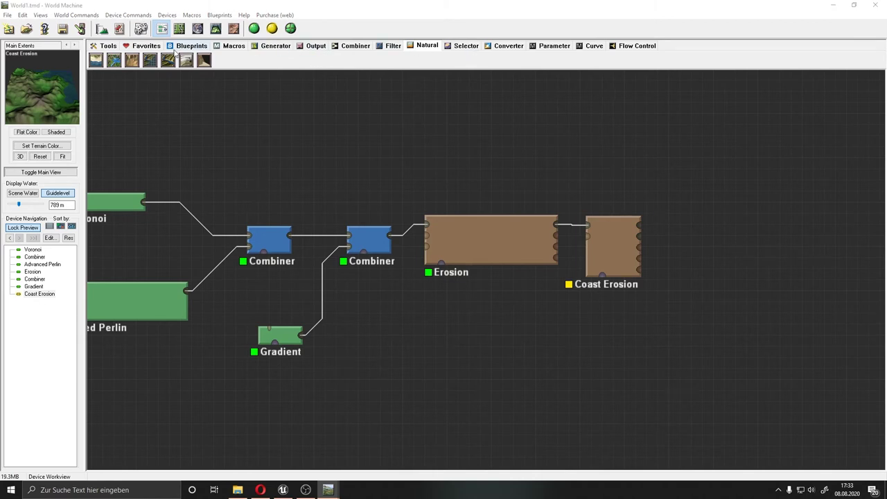
# Build the world and place a Height Output node beside Coast Erosion.
pyautogui.click(254, 28)
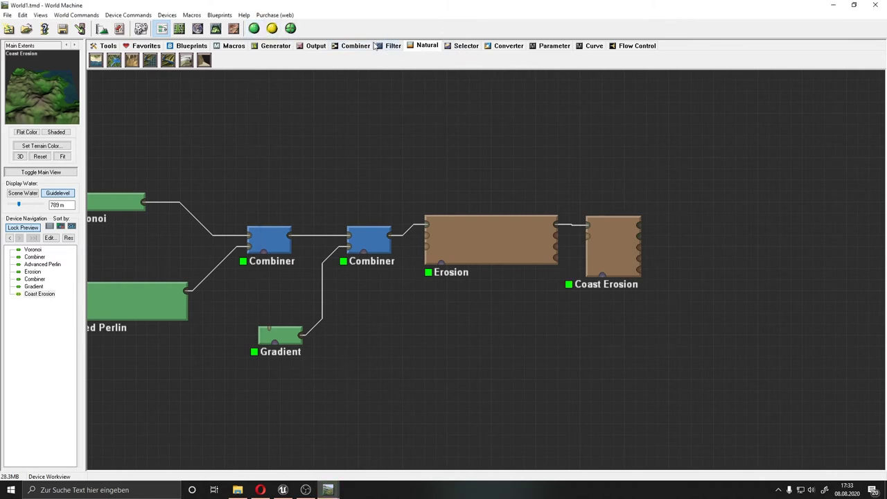
pyautogui.click(313, 47)
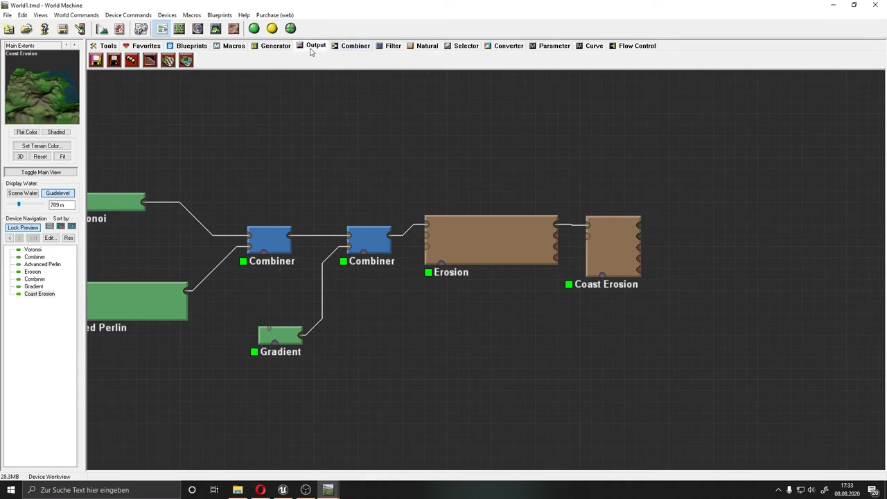
pyautogui.click(114, 61)
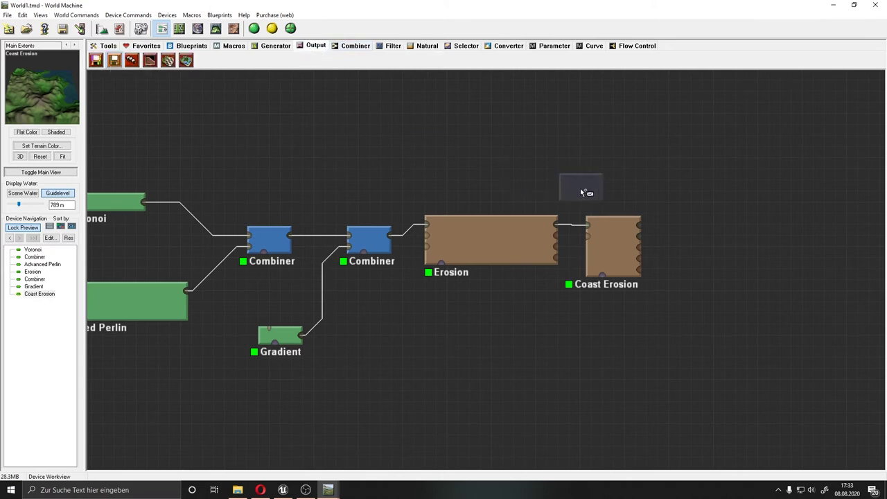
pyautogui.click(703, 213)
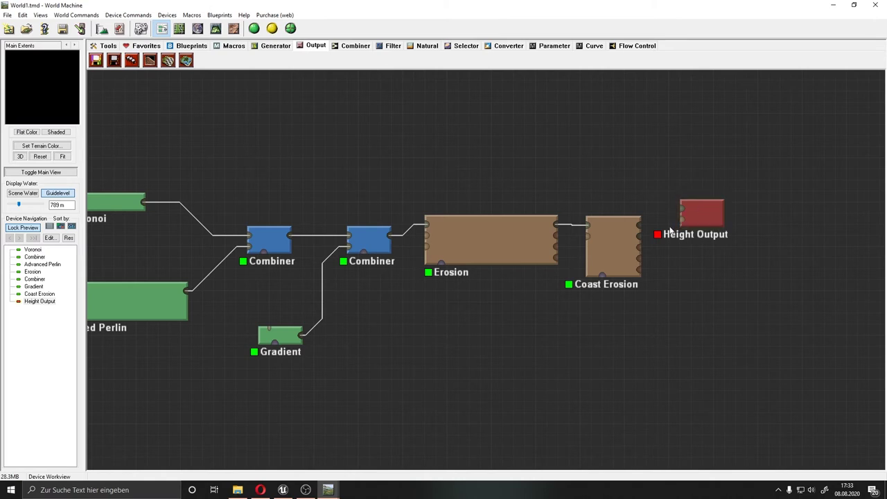
# Remove a stray Bitmap Output node and wire Coast Erosion into Height Output.
pyautogui.click(95, 61)
pyautogui.click(582, 150)
pyautogui.click(611, 168)
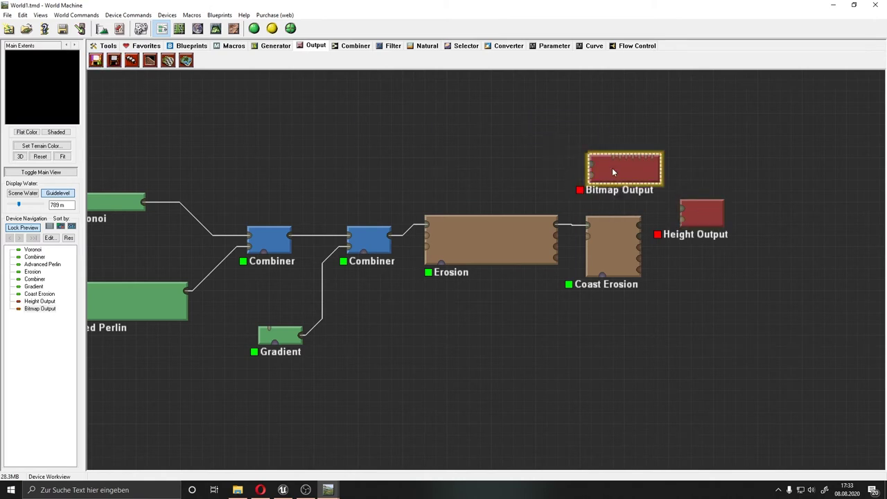
pyautogui.press('Delete')
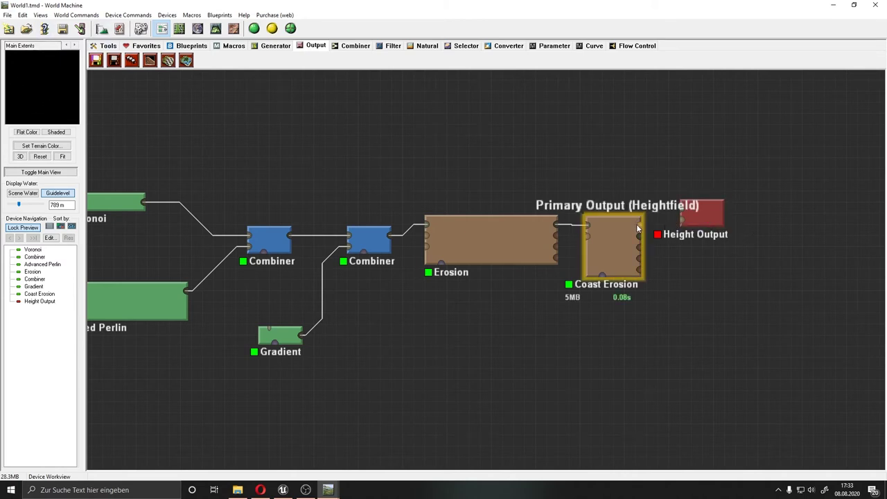
pyautogui.moveTo(637, 223)
pyautogui.mouseDown()
pyautogui.moveTo(692, 212)
pyautogui.moveTo(715, 225)
pyautogui.mouseUp()
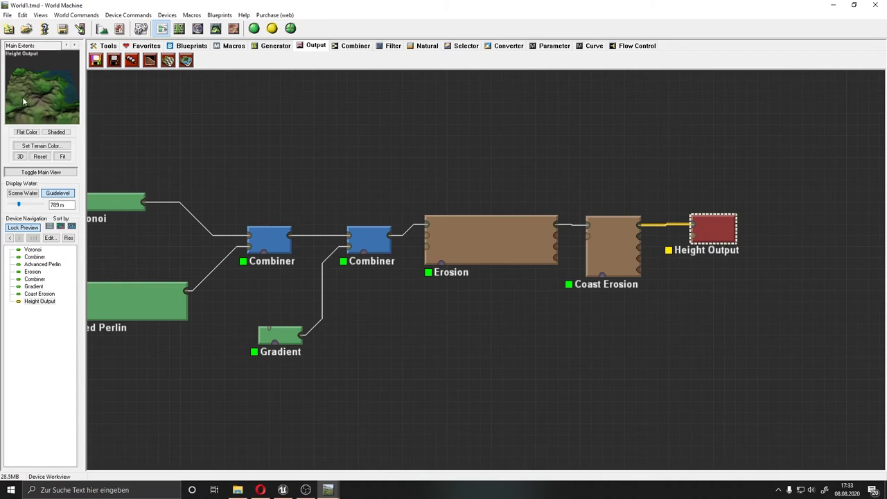
# Set Height Output to 16-bit RAW with the file name World1_Hight.r16.
pyautogui.doubleClick(718, 232)
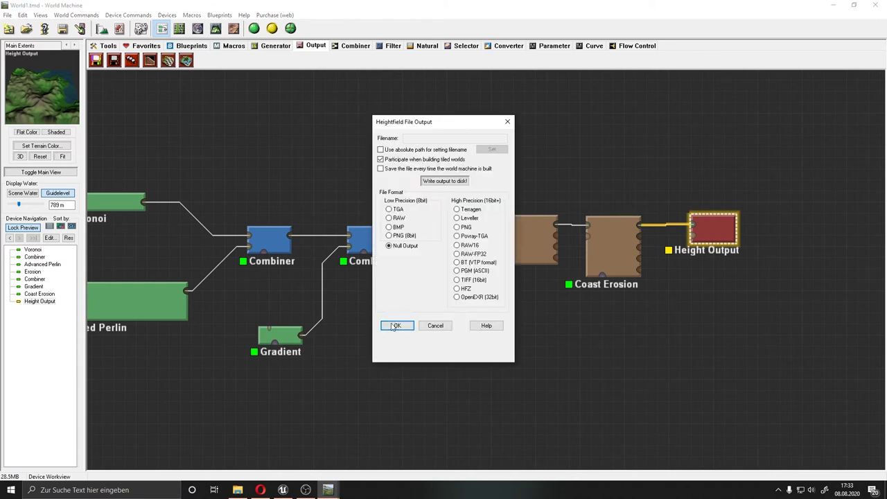
pyautogui.click(457, 246)
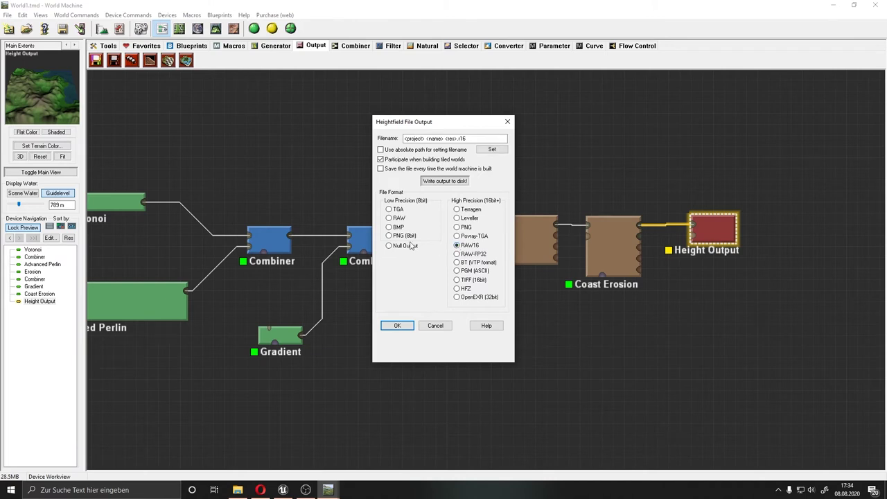
pyautogui.click(477, 139)
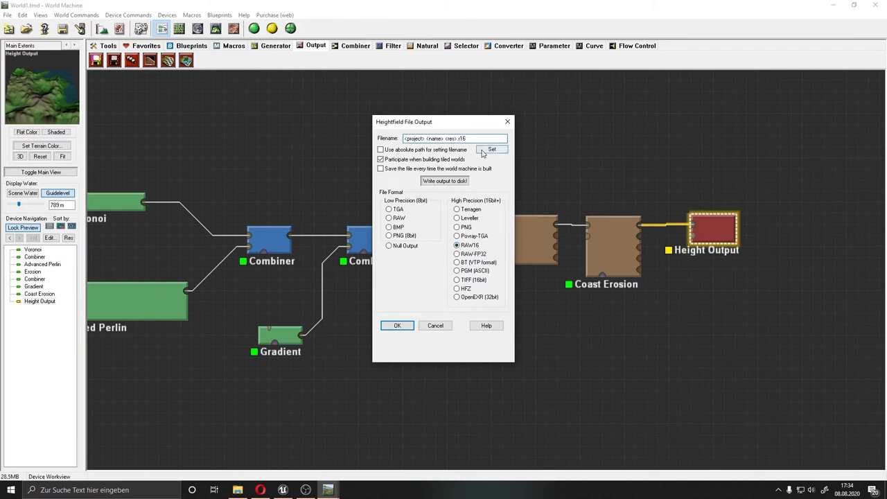
pyautogui.click(483, 152)
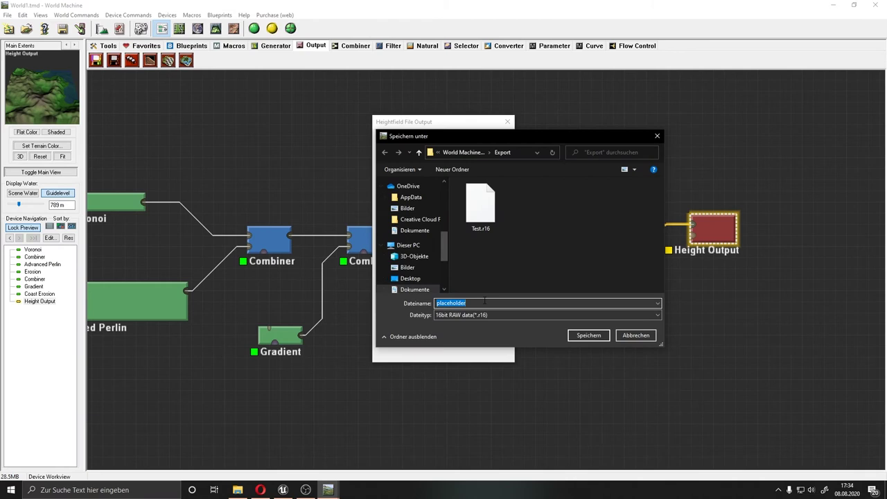
pyautogui.write('World')
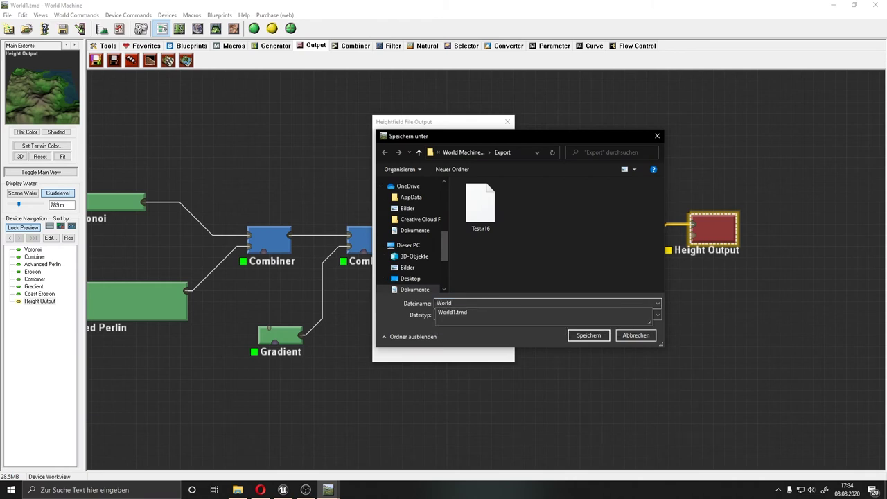
pyautogui.write('1_Hight')
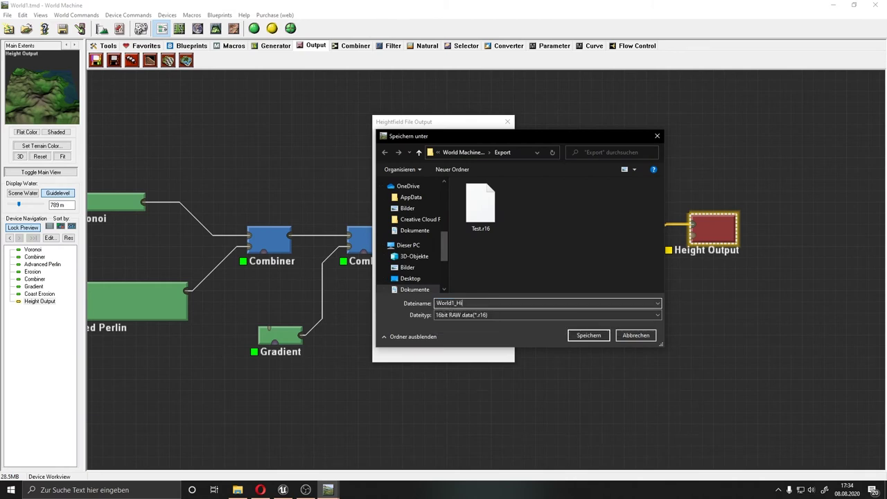
pyautogui.click(588, 335)
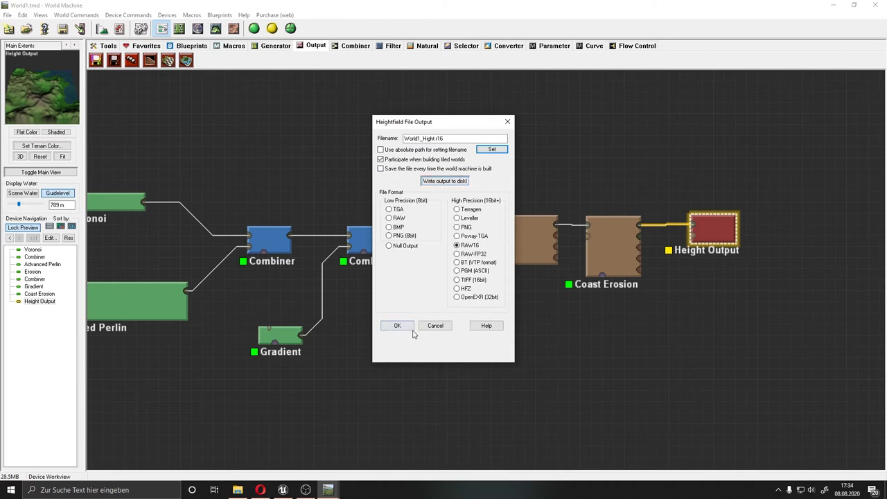
# Write the heightmap to disk, building the world when prompted.
pyautogui.click(437, 183)
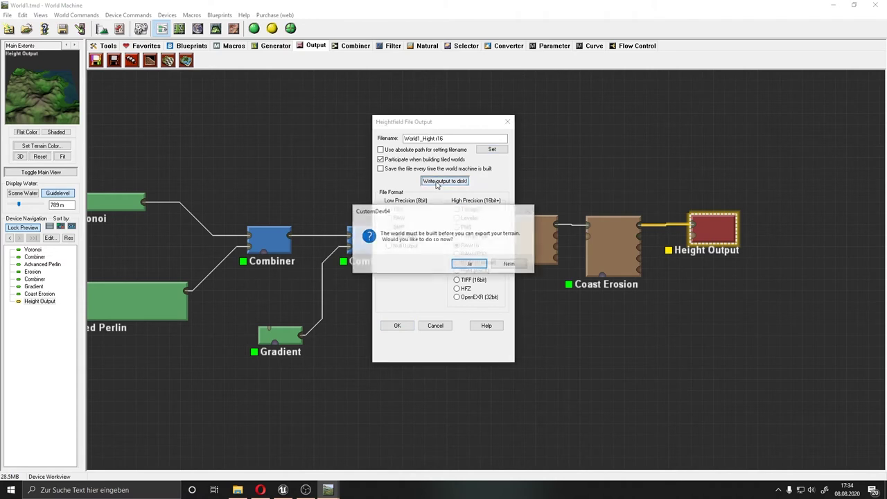
pyautogui.click(469, 264)
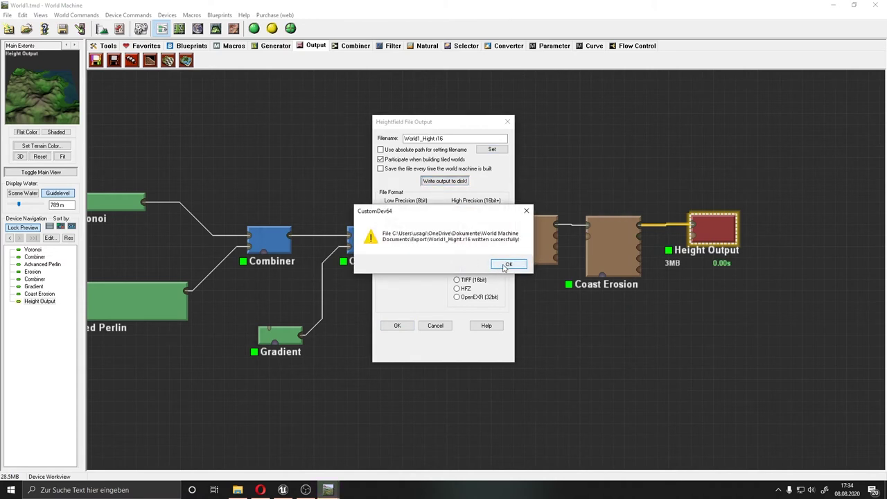
pyautogui.click(508, 264)
pyautogui.click(397, 325)
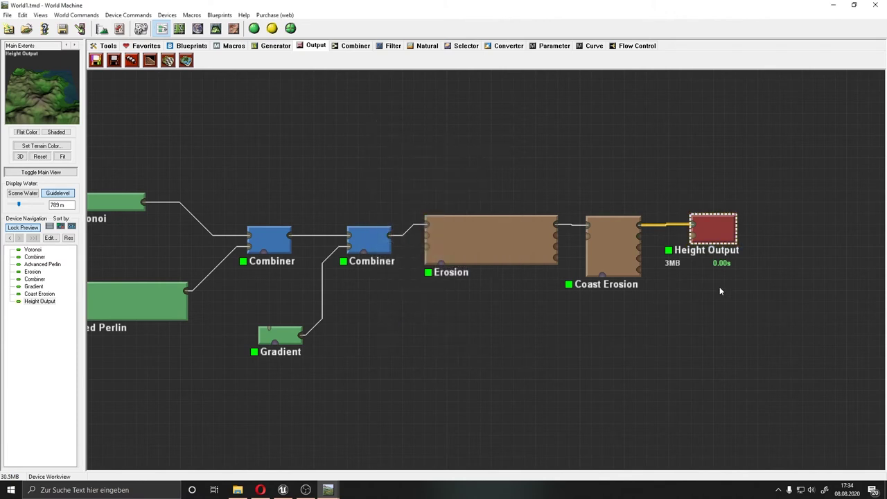
pyautogui.click(720, 312)
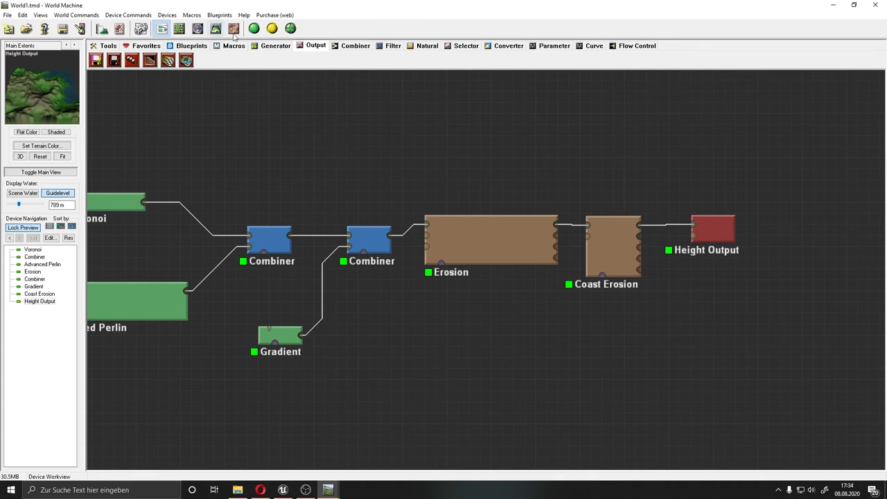
# Place a Select Slope node and feed it Coast Erosion's output.
pyautogui.click(465, 46)
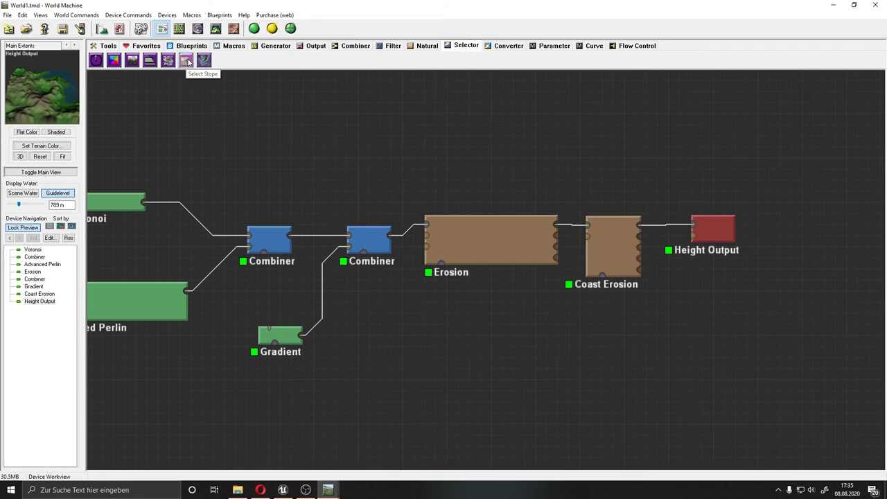
pyautogui.click(187, 61)
pyautogui.click(666, 333)
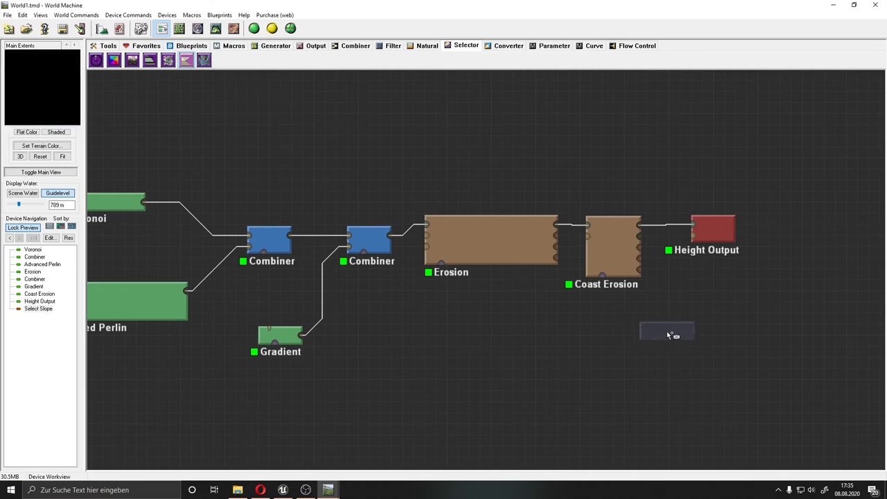
pyautogui.click(632, 255)
pyautogui.moveTo(639, 231)
pyautogui.mouseDown()
pyautogui.moveTo(641, 335)
pyautogui.moveTo(713, 301)
pyautogui.mouseUp()
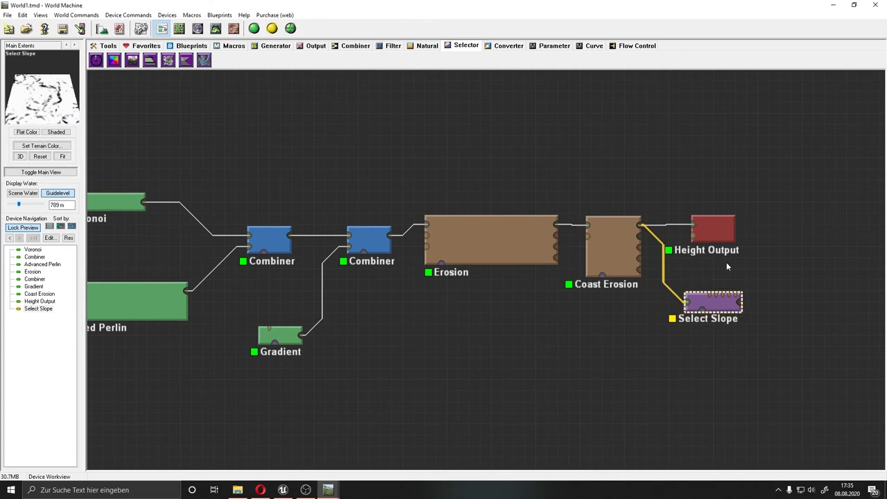
# Set the Select Slope range to 52–71 degrees.
pyautogui.doubleClick(712, 303)
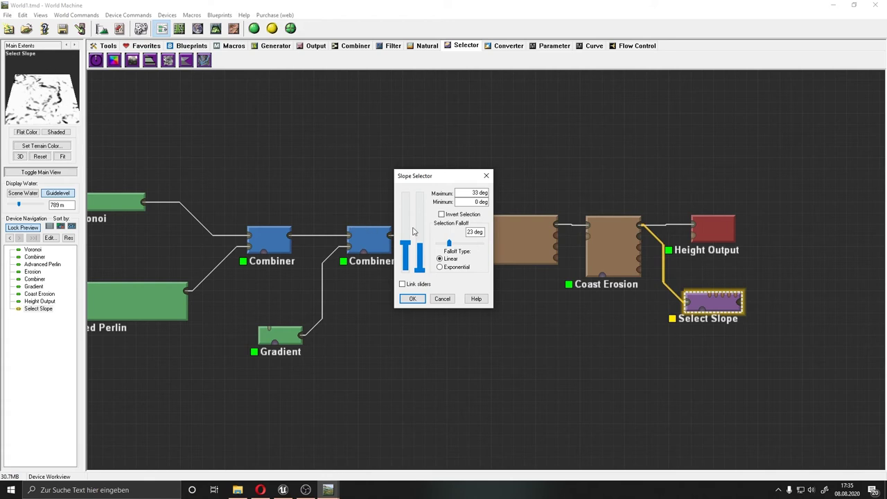
pyautogui.moveTo(405, 244)
pyautogui.mouseDown()
pyautogui.moveTo(406, 258)
pyautogui.moveTo(419, 261)
pyautogui.moveTo(403, 270)
pyautogui.moveTo(415, 222)
pyautogui.moveTo(414, 231)
pyautogui.mouseUp()
pyautogui.click(418, 269)
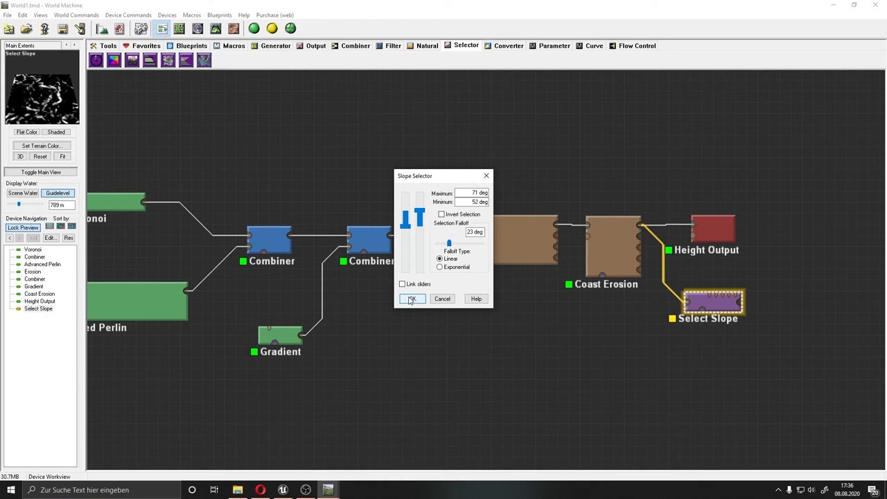
pyautogui.click(411, 299)
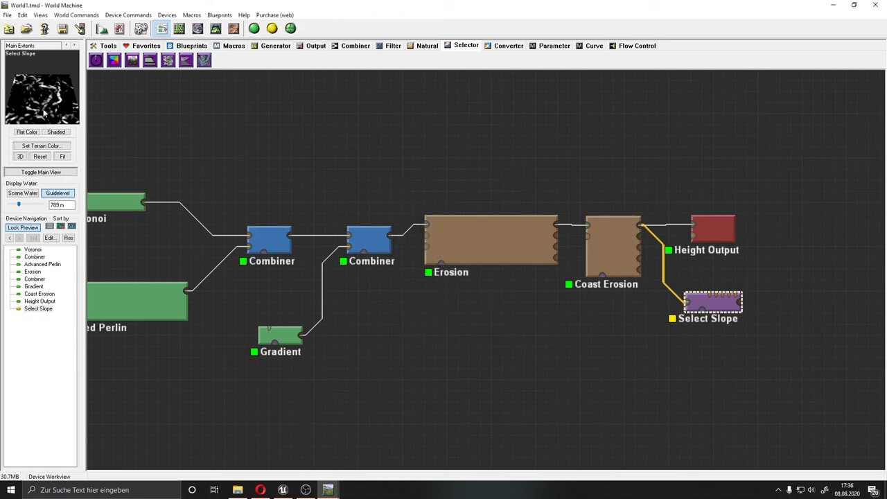
# Preview the Height Output terrain and the slope mask.
pyautogui.click(715, 234)
pyautogui.click(720, 303)
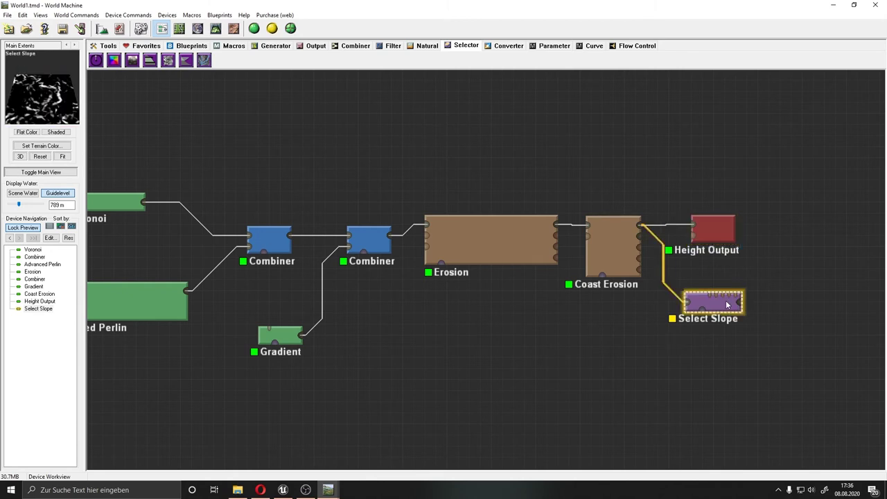
pyautogui.click(713, 227)
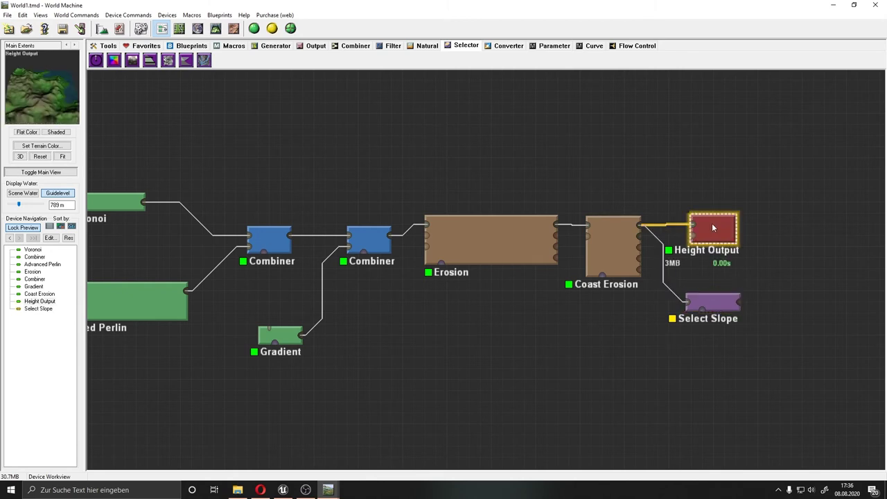
# Add a second Height Output node fed by Select Slope.
pyautogui.click(787, 321)
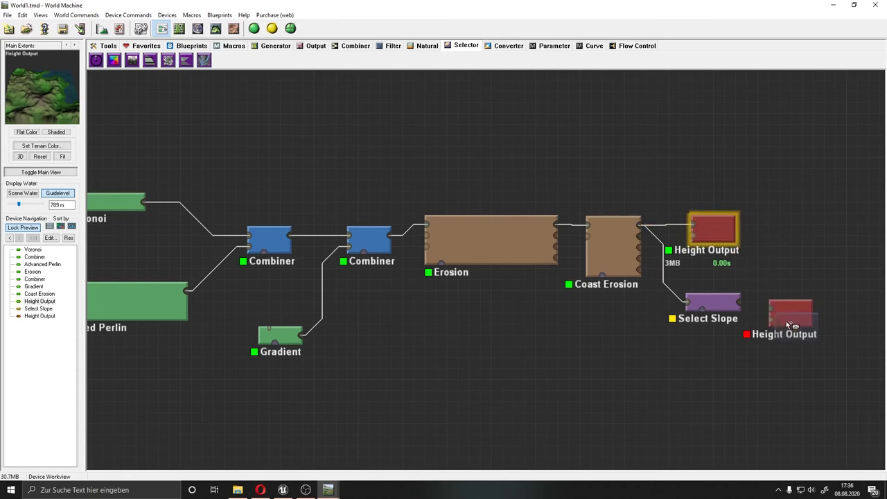
pyautogui.click(796, 413)
pyautogui.click(777, 320)
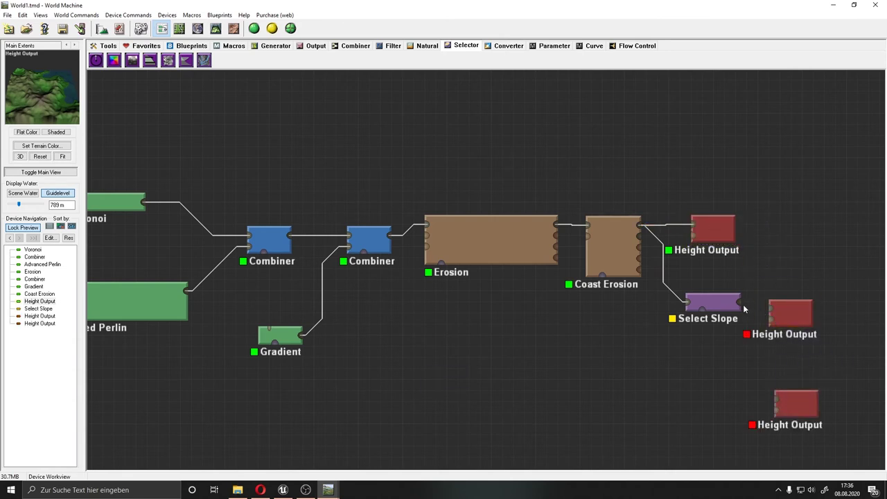
pyautogui.moveTo(740, 302); pyautogui.dragTo(770, 309)
pyautogui.doubleClick(790, 323)
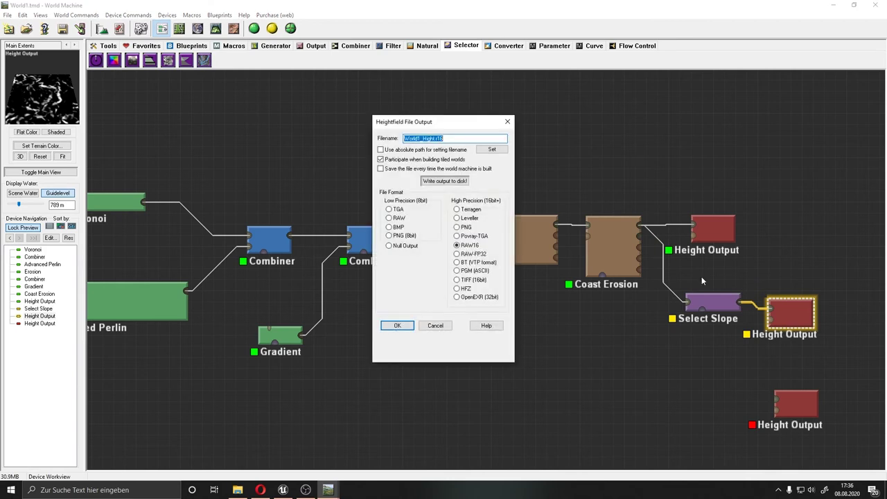
# Set its output file to World1_Slope.png in 8-bit PNG format.
pyautogui.click(491, 149)
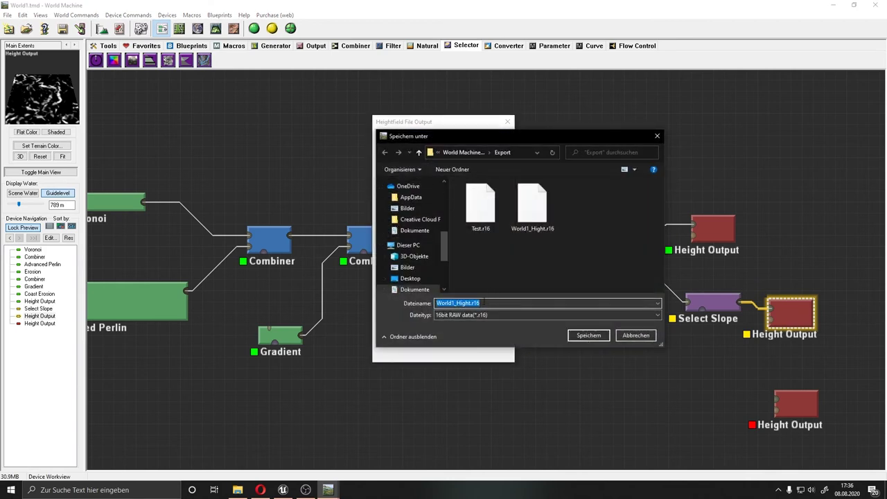
pyautogui.write('S')
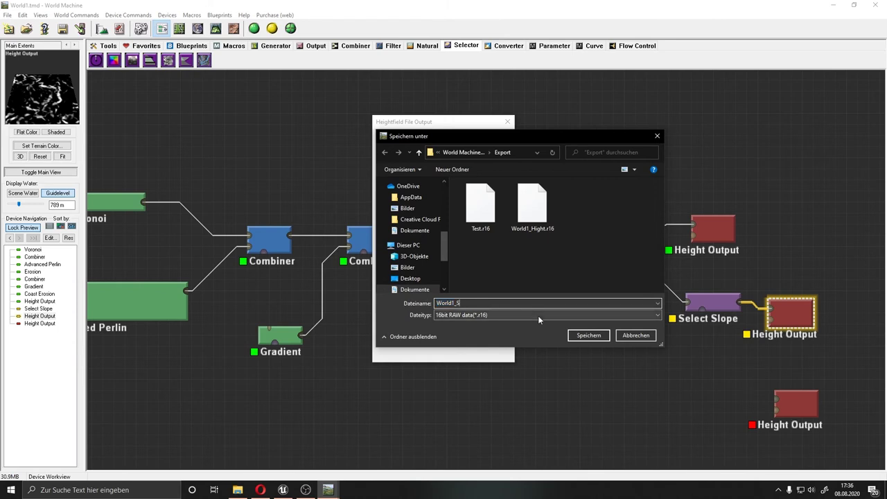
pyautogui.write('lope')
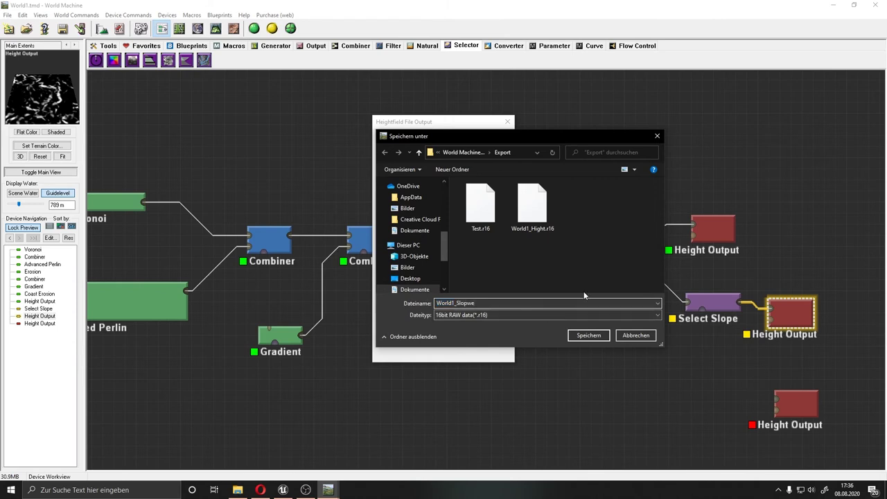
pyautogui.click(597, 335)
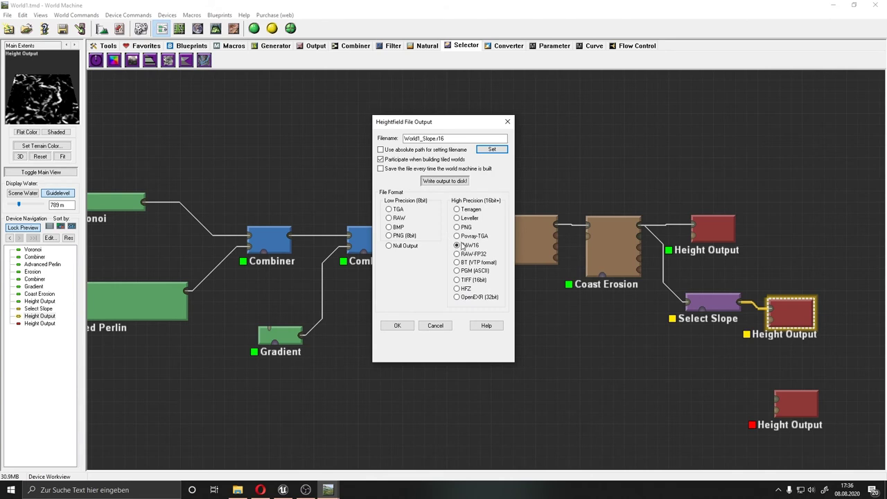
pyautogui.click(409, 236)
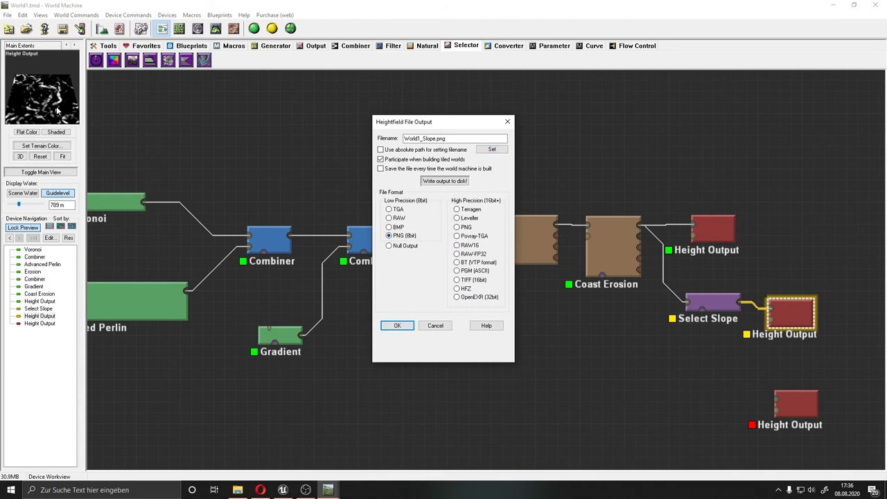
pyautogui.click(406, 326)
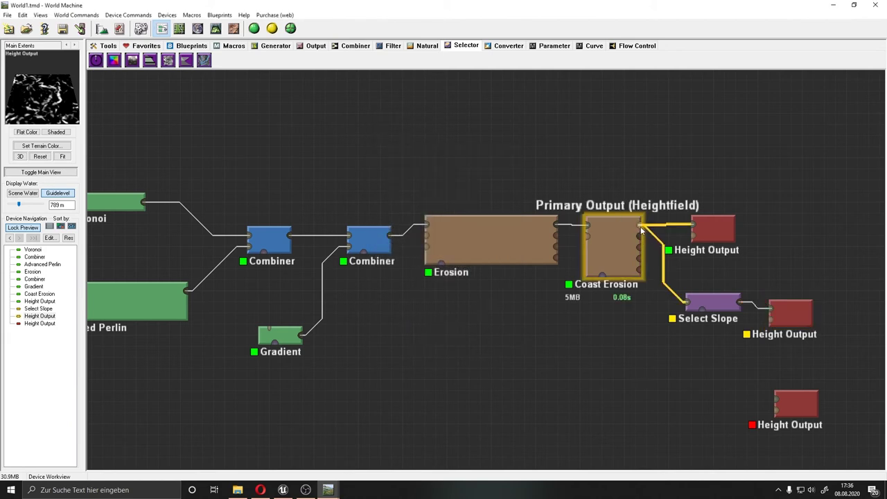
pyautogui.moveTo(640, 228); pyautogui.dragTo(668, 385)
# Add a Select Height node between Coast Erosion and the lower Height Output.
pyautogui.click(668, 384)
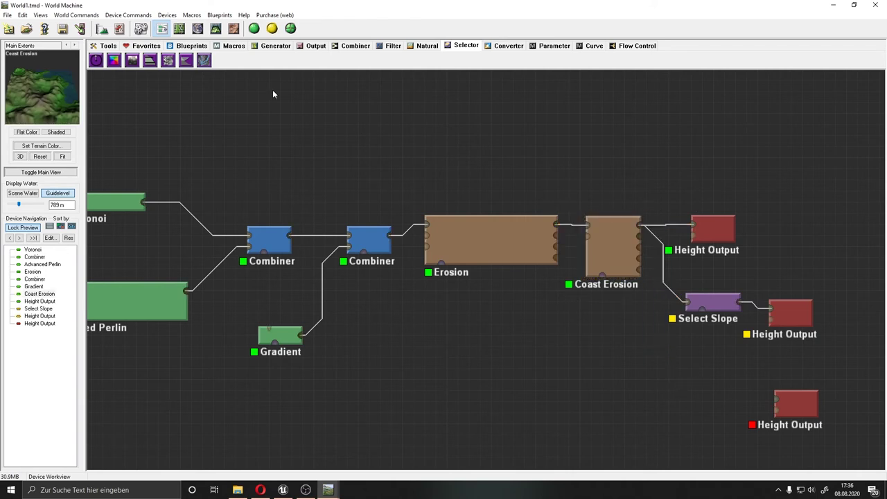
pyautogui.click(150, 61)
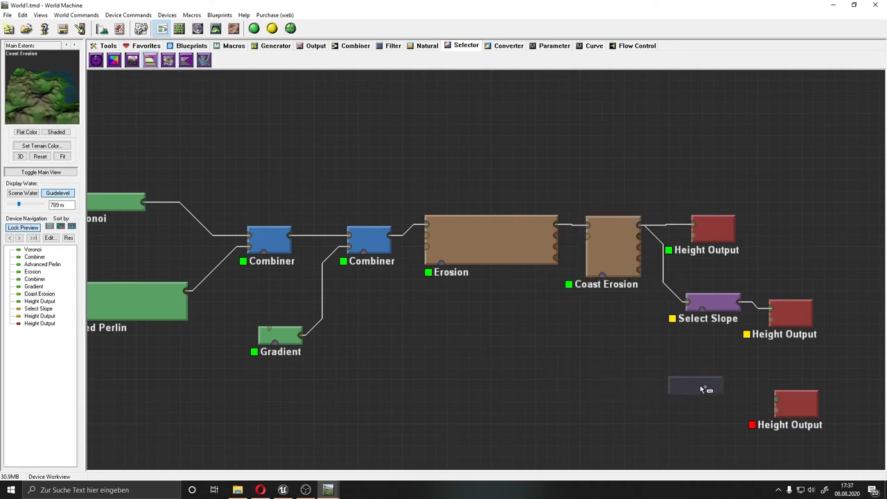
pyautogui.click(713, 380)
pyautogui.moveTo(640, 227); pyautogui.dragTo(696, 392)
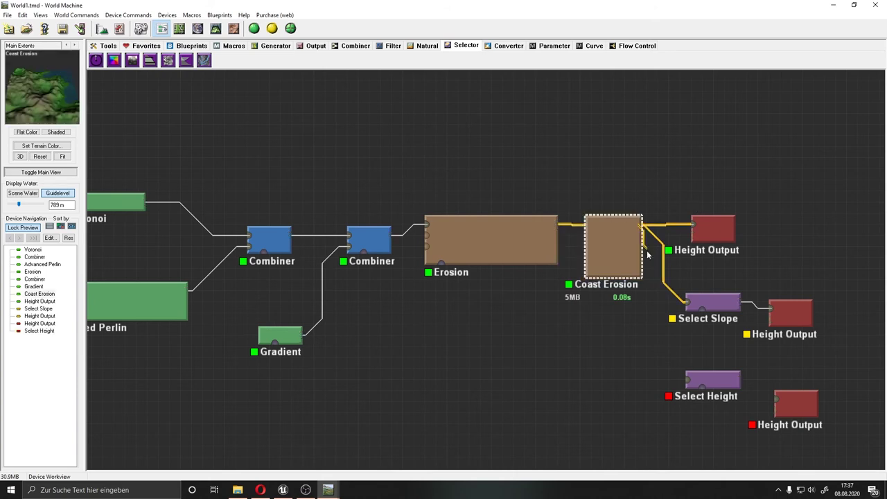
pyautogui.click(731, 381)
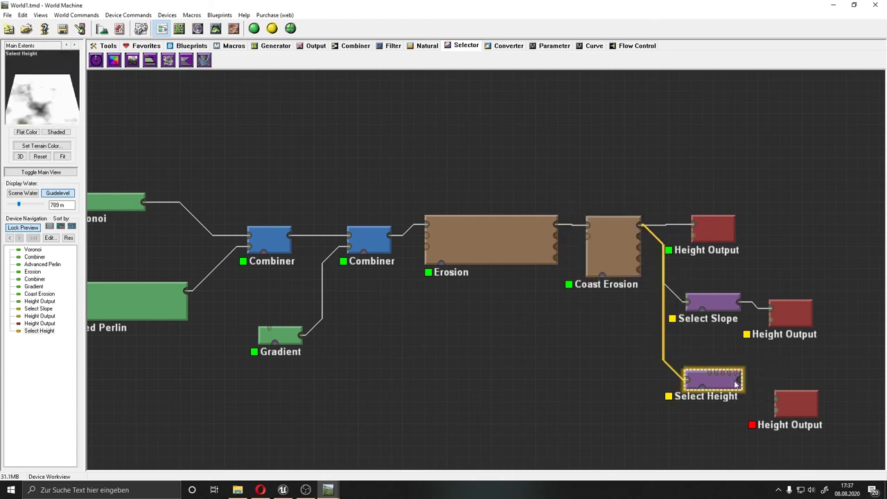
pyautogui.moveTo(742, 381); pyautogui.dragTo(782, 398)
# Set the Select Height range to about 1476.56–2187.5 m.
pyautogui.doubleClick(713, 379)
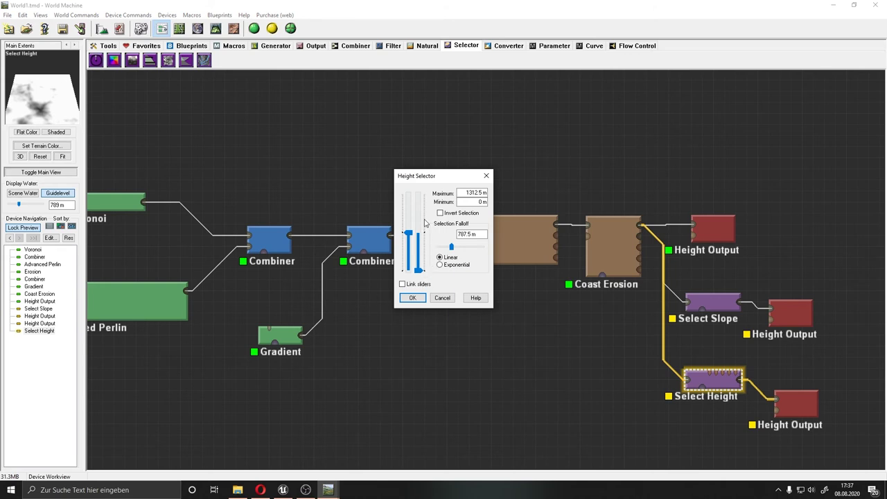
pyautogui.moveTo(417, 269)
pyautogui.mouseDown()
pyautogui.moveTo(416, 220)
pyautogui.moveTo(411, 230)
pyautogui.mouseUp()
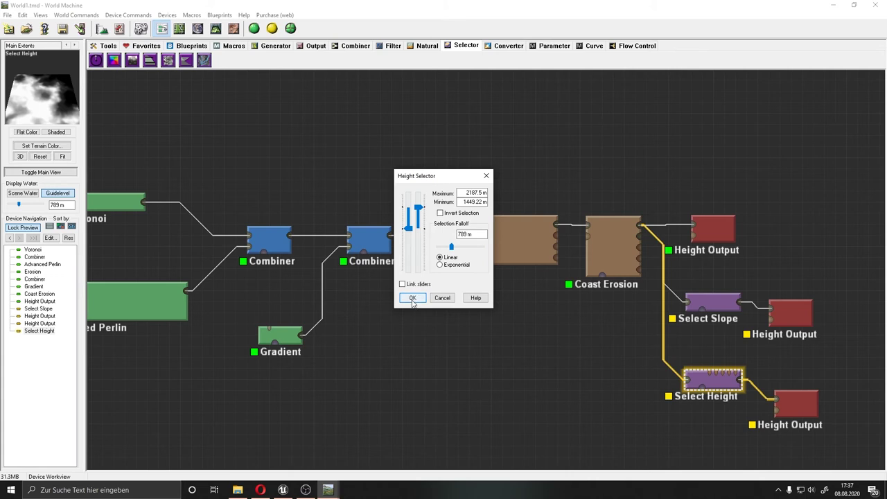
pyautogui.click(408, 231)
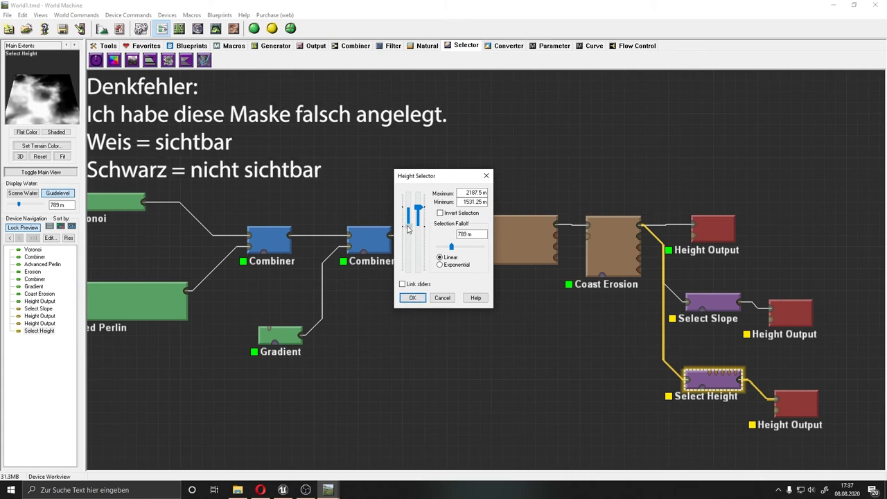
# Confirm the height range and name the lower output file World1_Wasser.
pyautogui.click(404, 298)
pyautogui.doubleClick(817, 405)
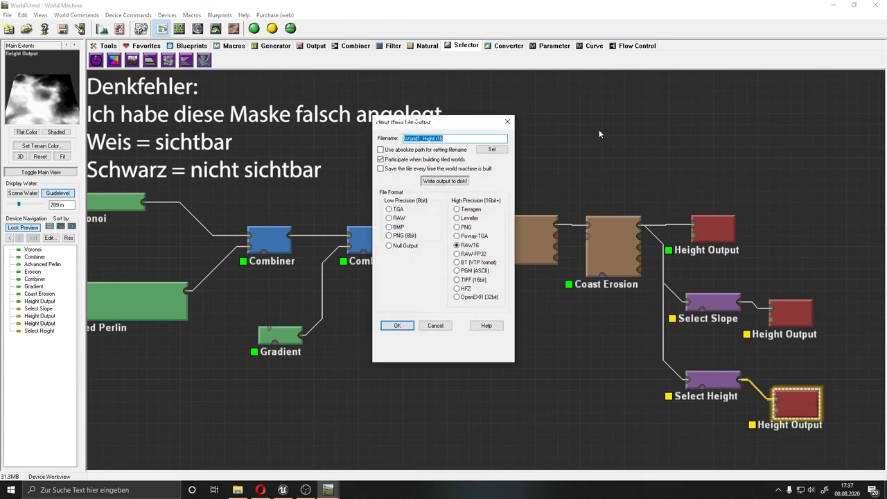
pyautogui.click(493, 151)
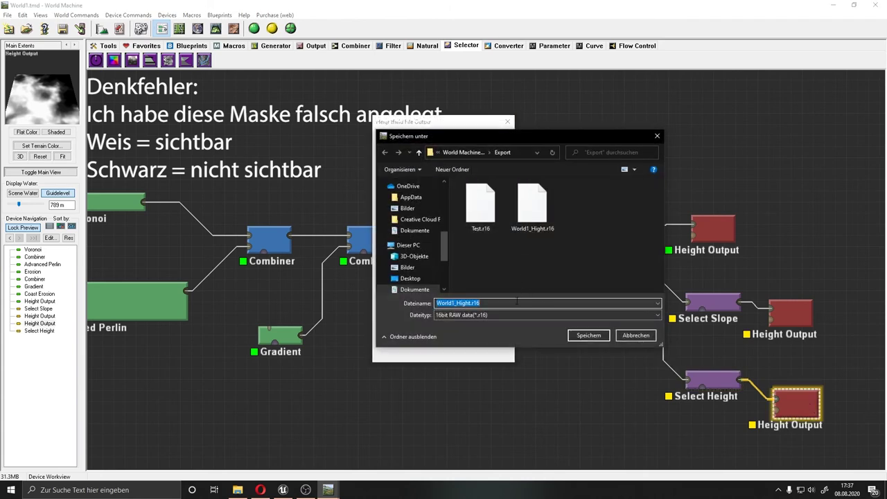
pyautogui.click(495, 303)
pyautogui.hotkey('ctrl', 'a')
pyautogui.press('End')
pyautogui.press('BackSpace')
pyautogui.press('BackSpace')
pyautogui.press('BackSpace')
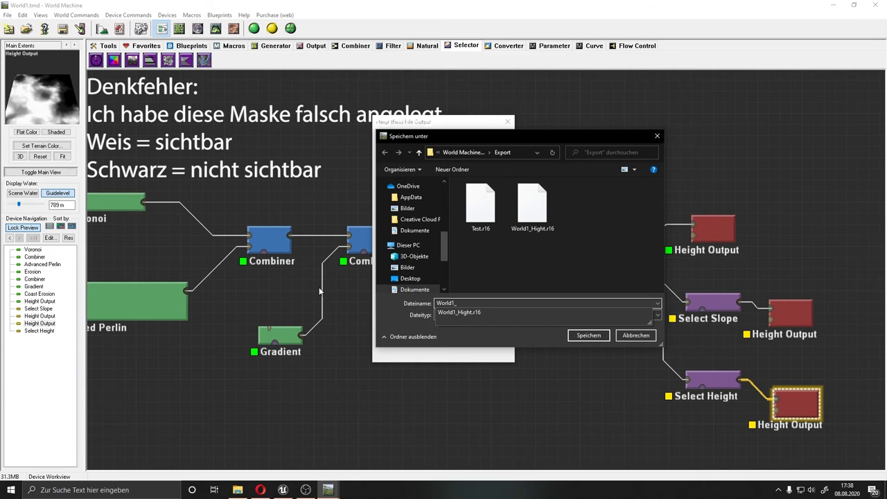
pyautogui.write('Wasser')
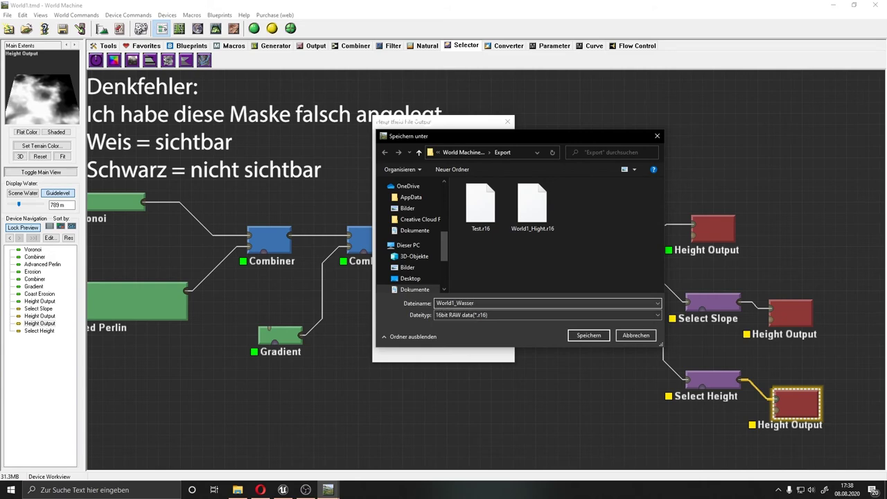
pyautogui.click(588, 335)
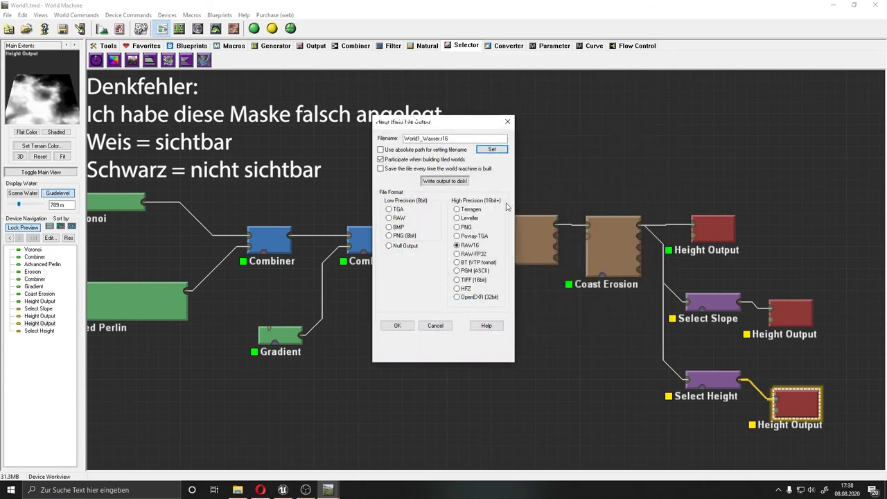
# Write World1_Wasser.r16 to the Export folder.
pyautogui.click(440, 181)
pyautogui.click(470, 264)
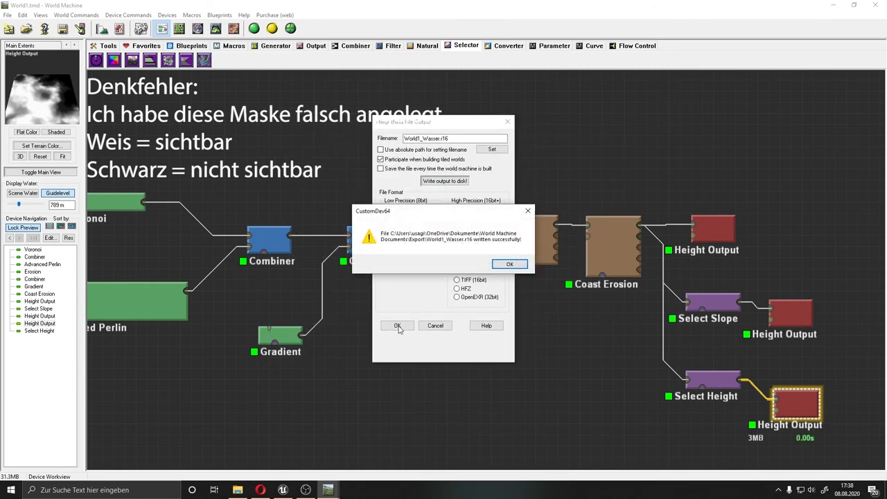
pyautogui.click(505, 266)
pyautogui.click(398, 325)
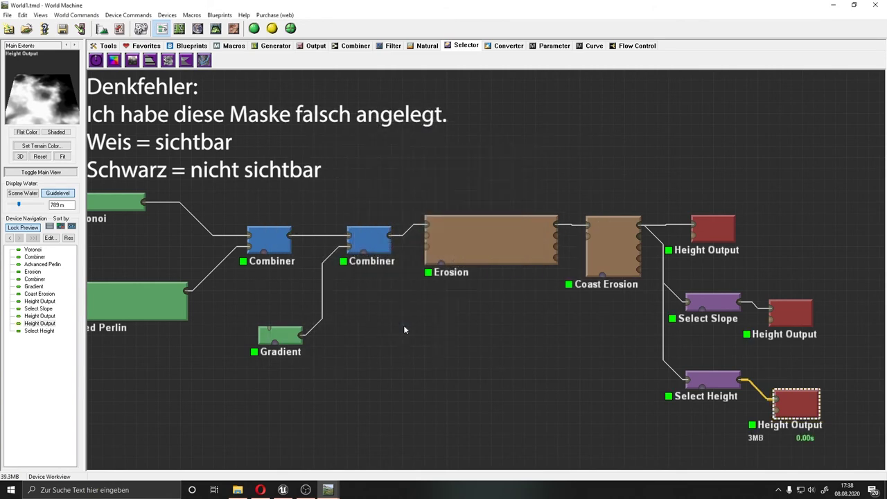
# Write the slope mask World1_Slope.png to disk.
pyautogui.doubleClick(778, 311)
pyautogui.click(446, 182)
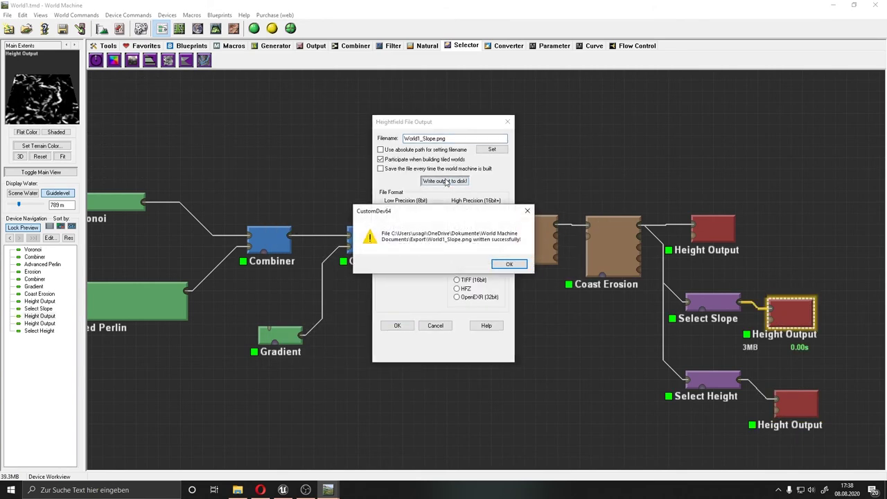
pyautogui.click(510, 263)
pyautogui.click(398, 325)
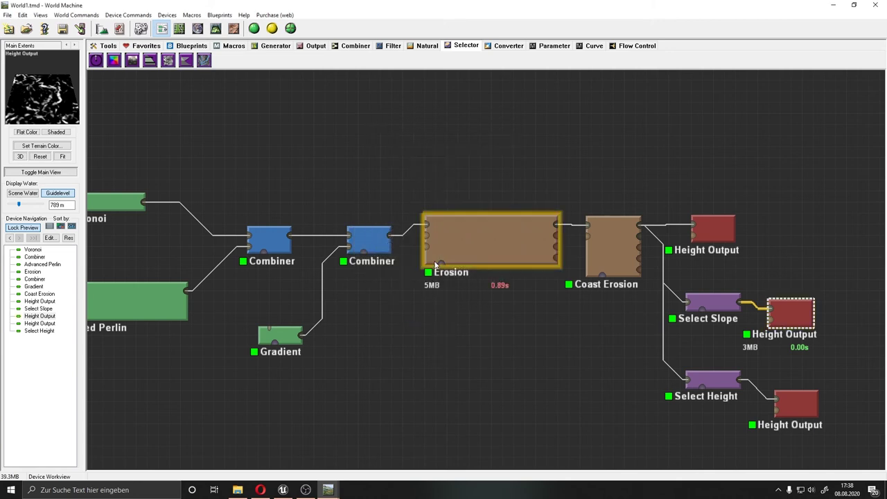
pyautogui.click(290, 425)
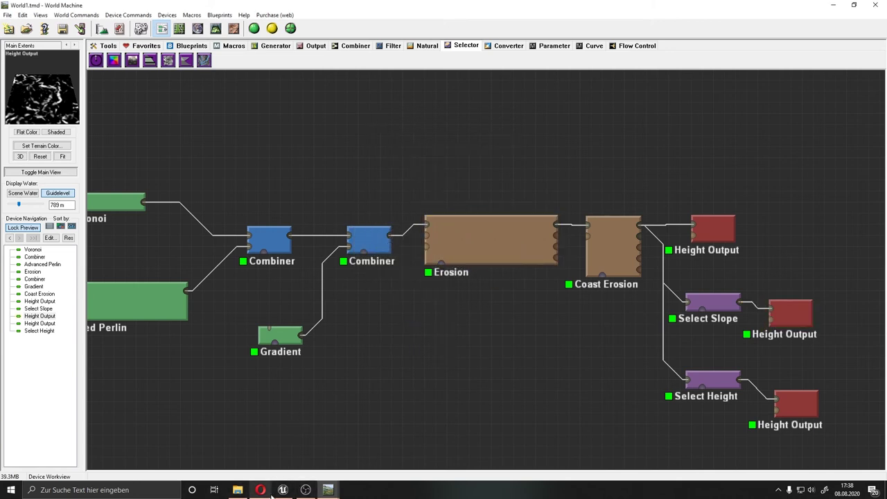
# Check the exported World1 files in the Export folder, then minimize World Machine.
pyautogui.click(238, 490)
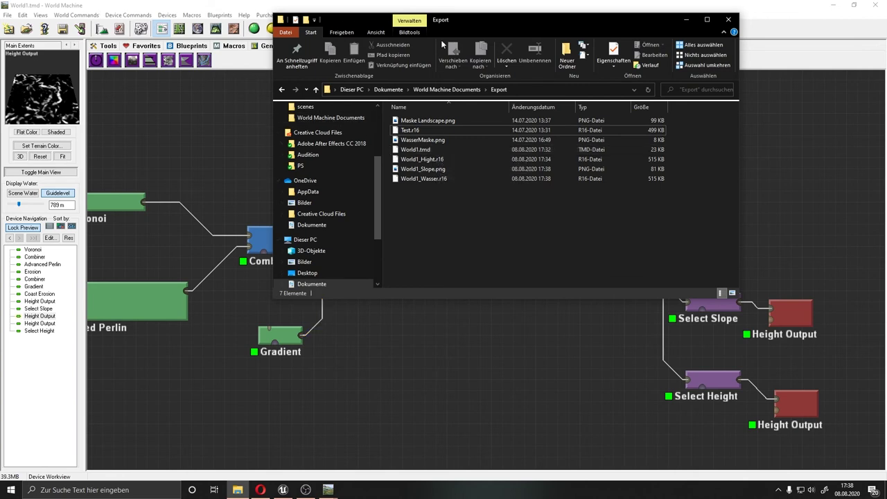
pyautogui.click(548, 324)
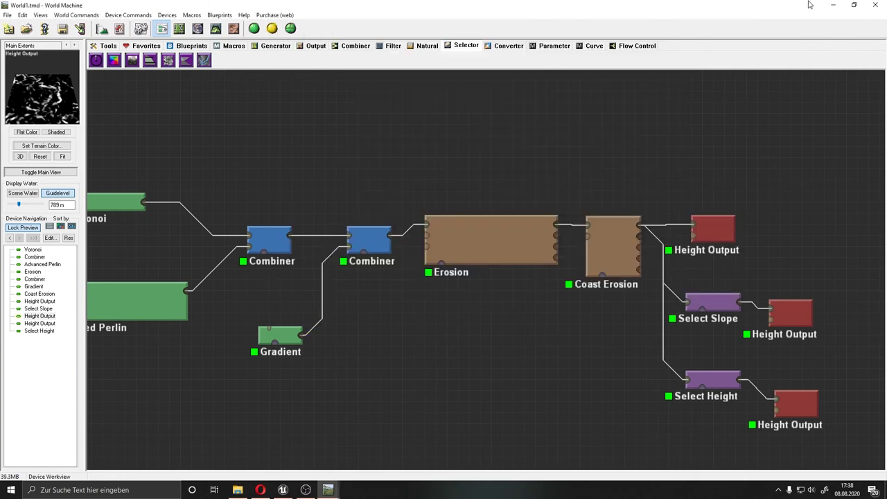
pyautogui.click(832, 5)
# In Unreal's landscape mode, start a new landscape imported from a heightmap.
pyautogui.click(780, 10)
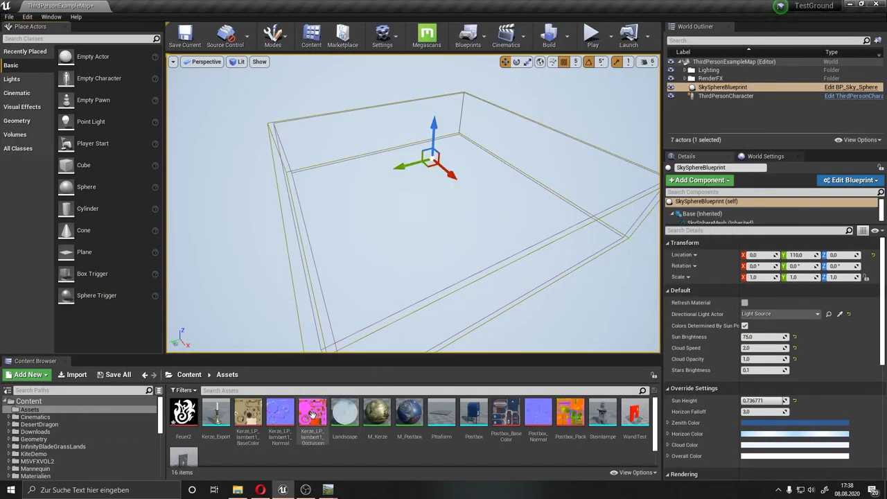
pyautogui.hotkey('shift', '2')
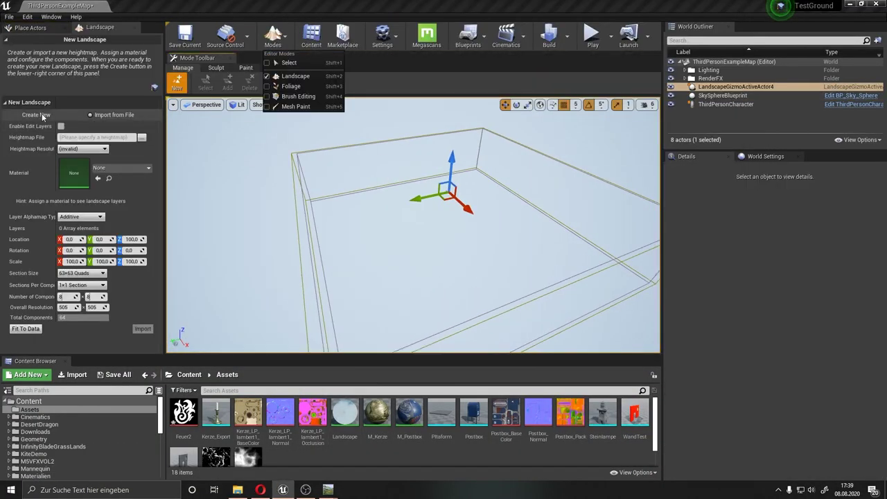
pyautogui.click(41, 115)
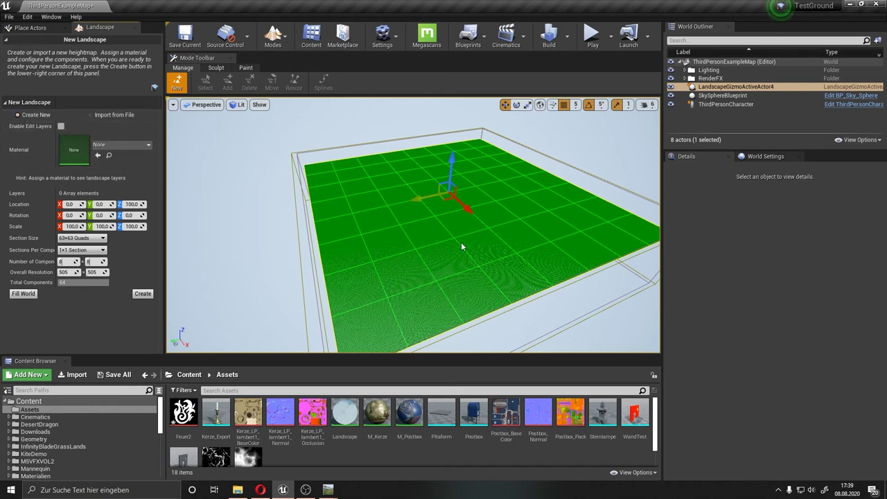
pyautogui.click(109, 115)
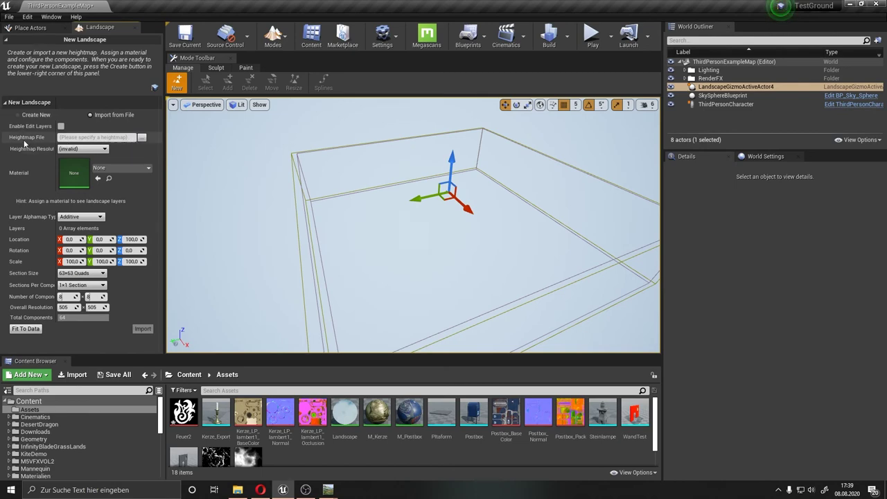
# Load World1_Hight.r16 from Documents > World Machine Documents > Export.
pyautogui.click(142, 138)
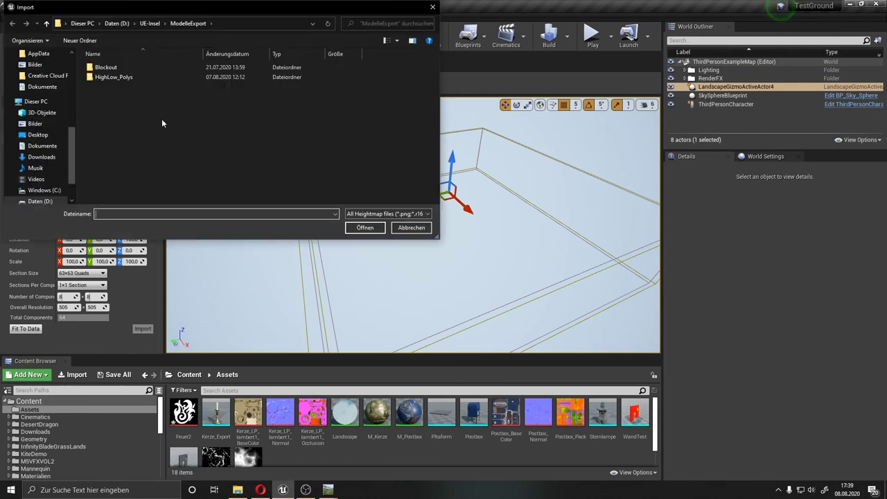
pyautogui.click(46, 147)
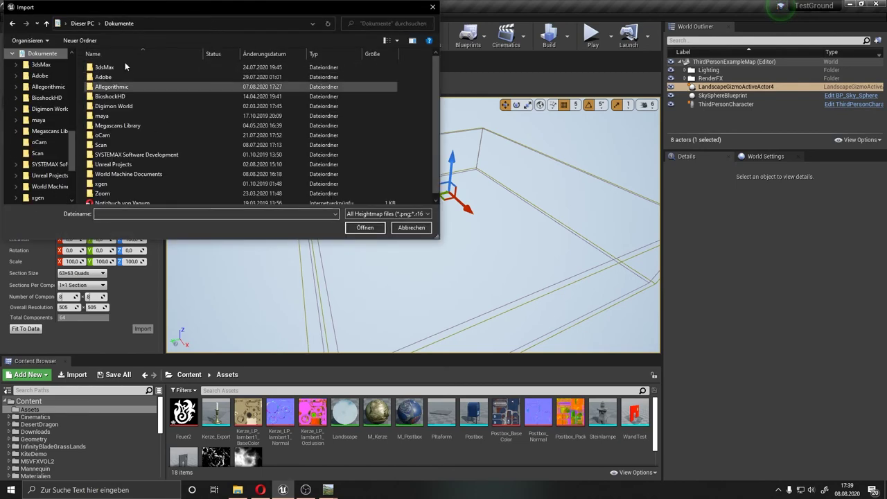
pyautogui.doubleClick(132, 174)
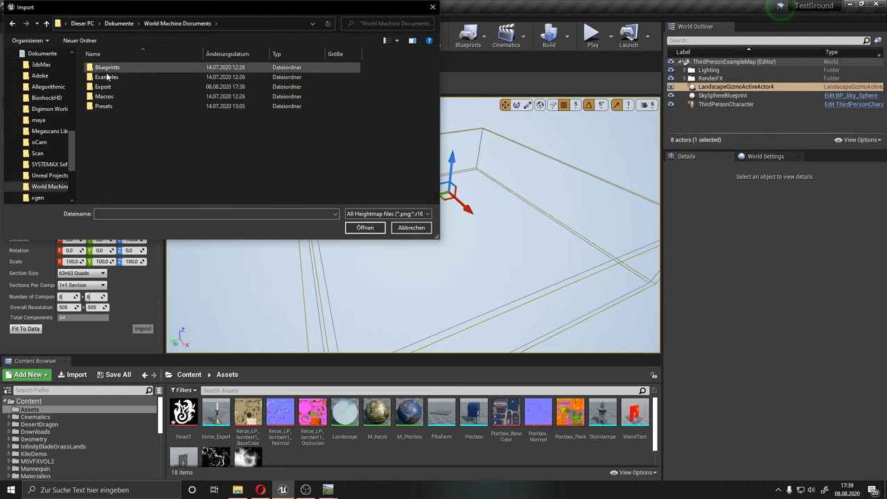
pyautogui.doubleClick(123, 89)
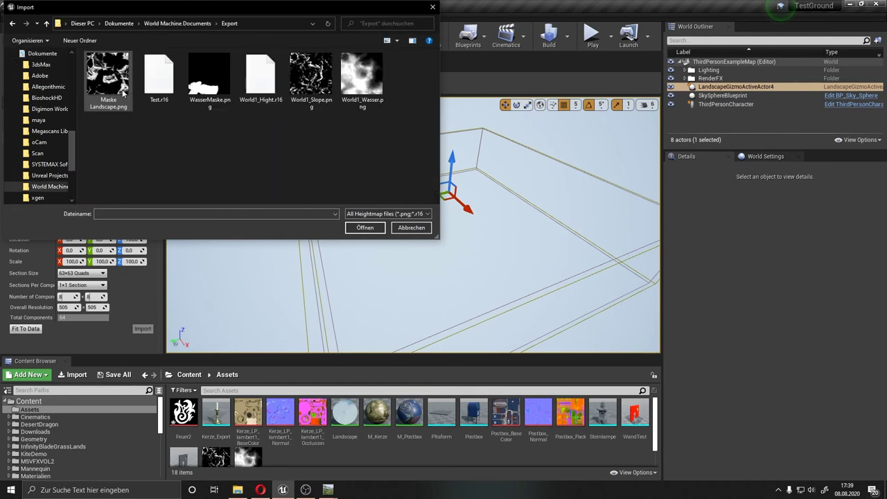
pyautogui.click(254, 77)
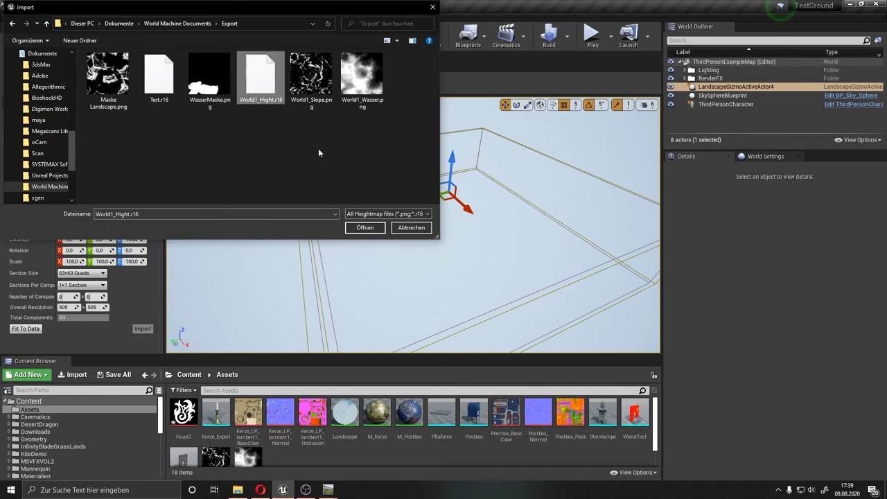
pyautogui.click(360, 228)
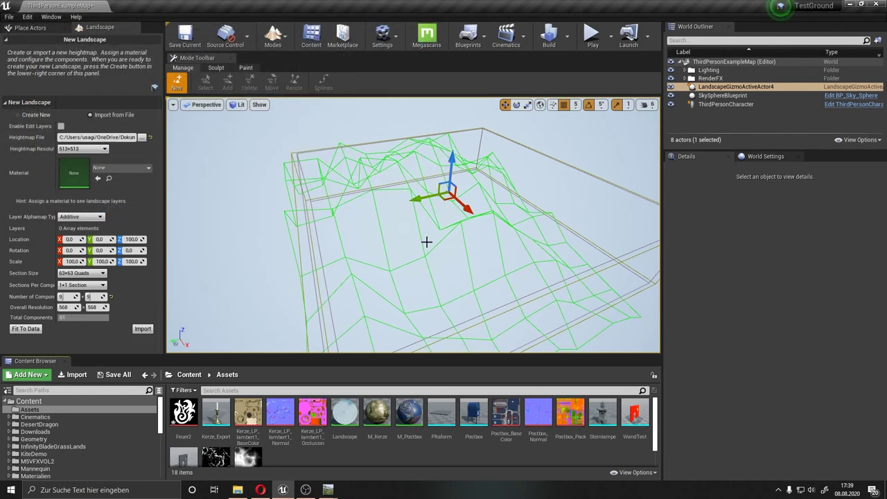
# Set the landscape Scale Z to 60 and import the heightmap as terrain.
pyautogui.moveTo(426, 241)
pyautogui.mouseDown(button='right')
pyautogui.moveTo(416, 249)
pyautogui.moveTo(416, 232)
pyautogui.moveTo(406, 233)
pyautogui.mouseUp(button='right')
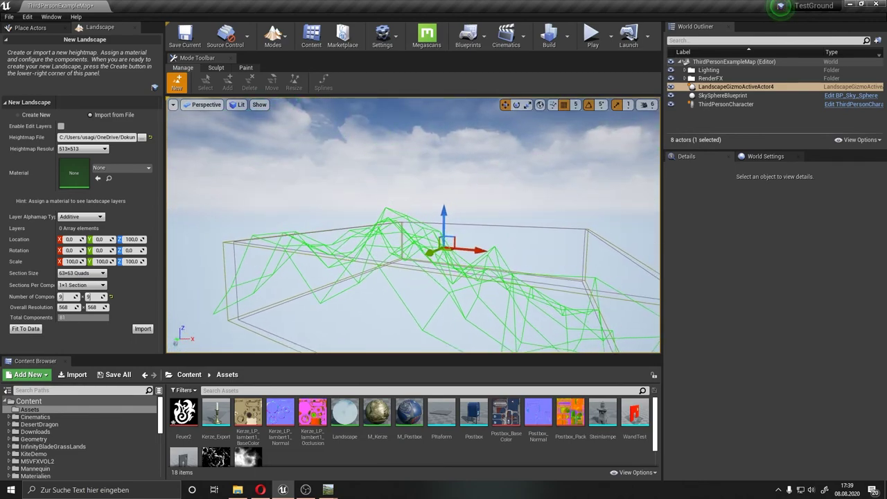
pyautogui.moveTo(362, 277); pyautogui.dragTo(432, 247, button='right')
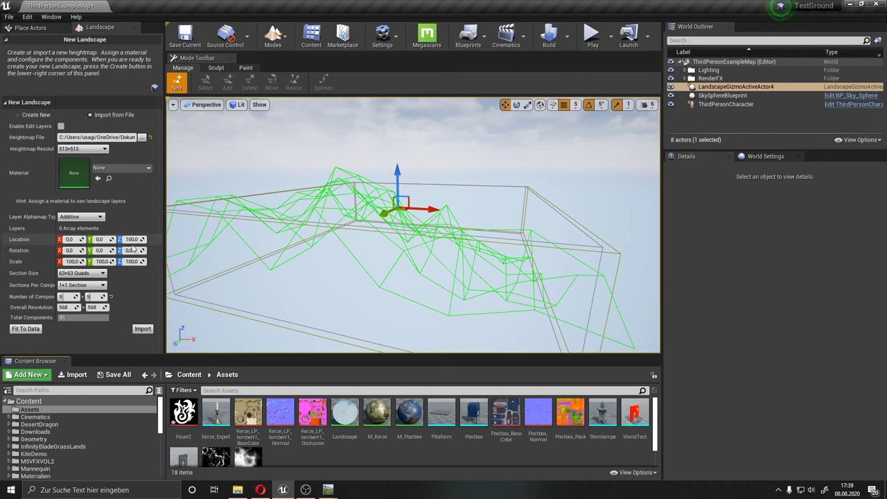
pyautogui.moveTo(128, 261); pyautogui.dragTo(93, 261)
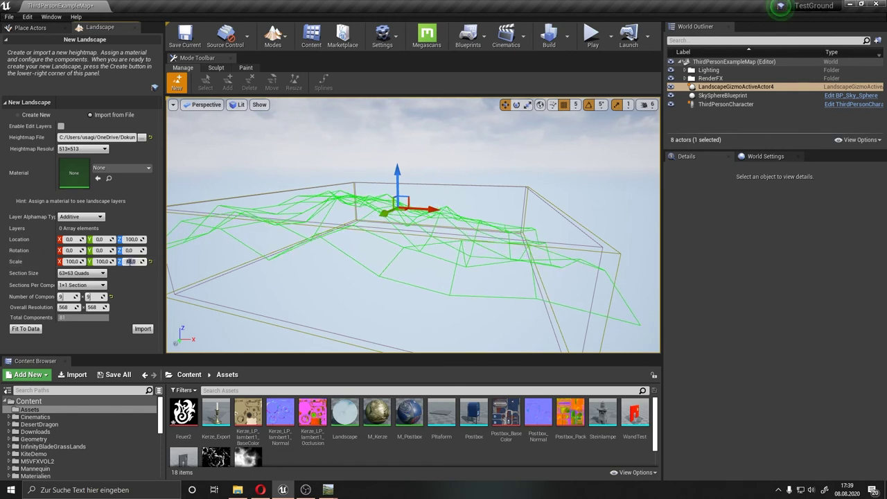
pyautogui.click(129, 261)
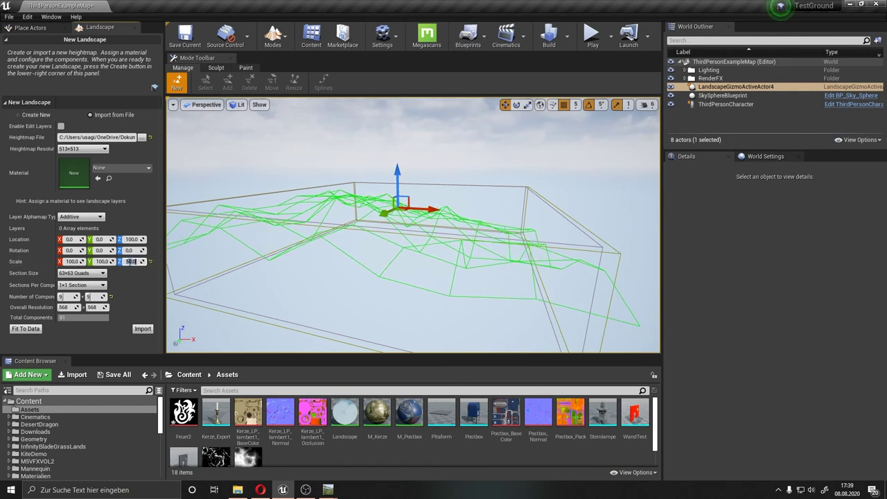
pyautogui.write('6')
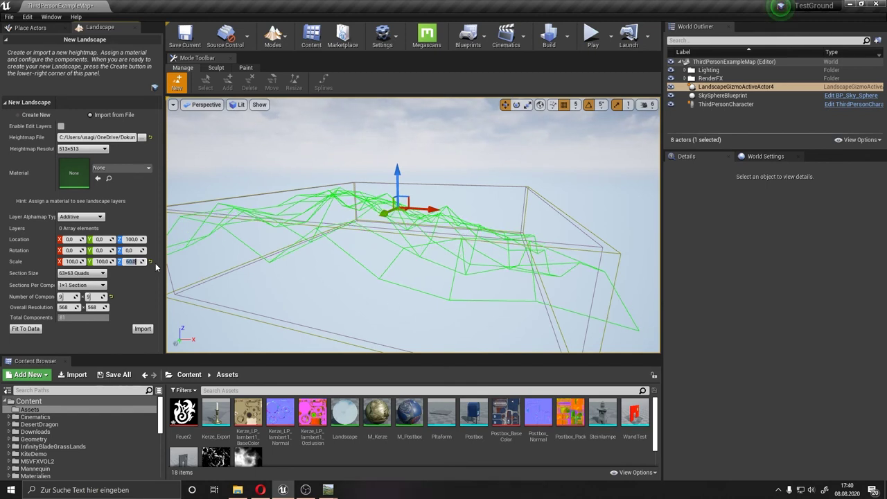
pyautogui.click(142, 329)
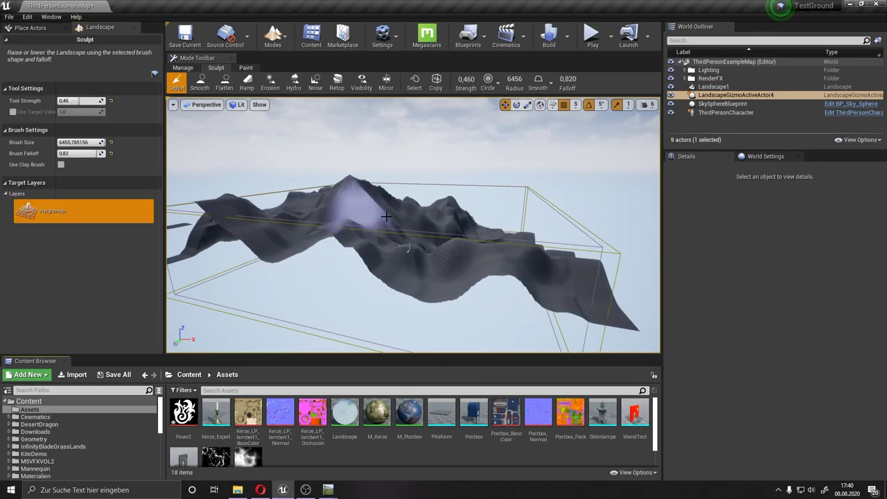
# Zoom in and out to inspect the new mountainous landscape.
pyautogui.scroll(2, 413, 225)
pyautogui.scroll(2, 413, 225)
pyautogui.scroll(2, 413, 226)
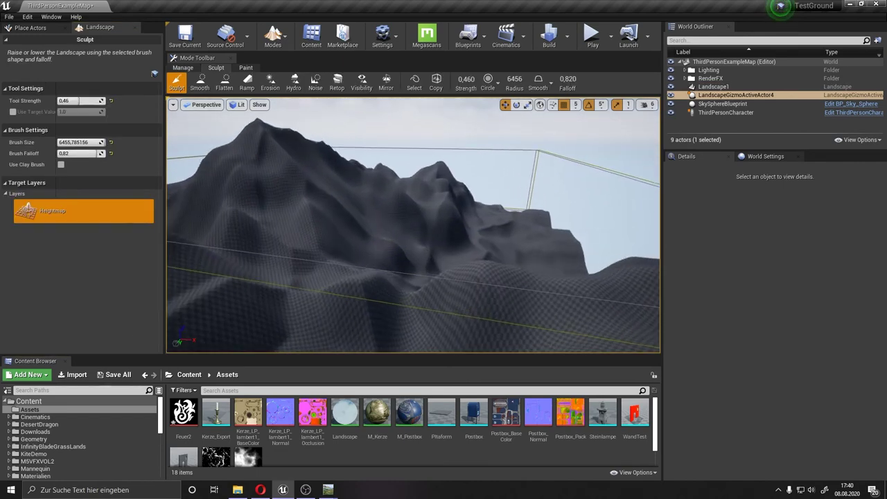
pyautogui.scroll(2, 413, 225)
pyautogui.scroll(-2, 413, 225)
pyautogui.scroll(-2, 413, 225)
pyautogui.scroll(-2, 413, 225)
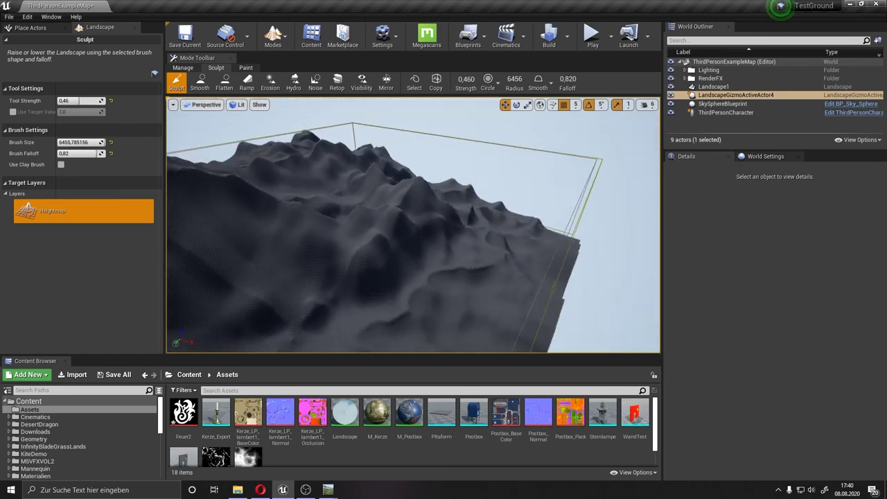
pyautogui.scroll(-2, 413, 225)
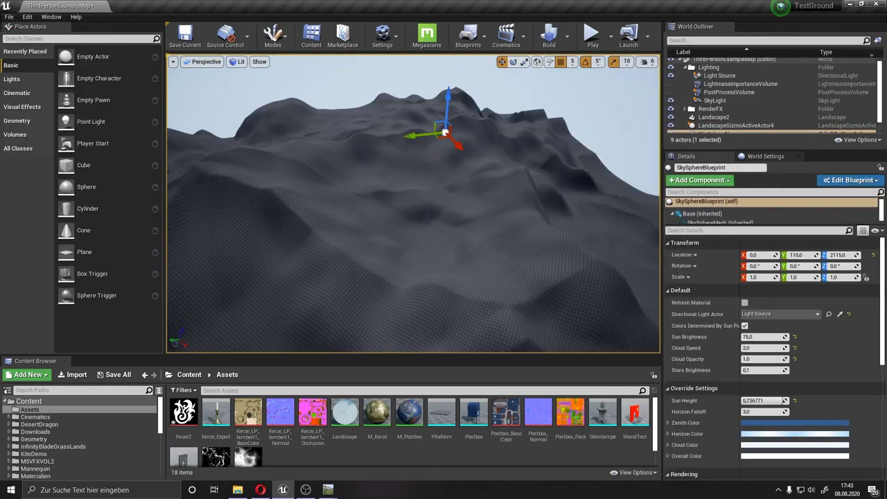
# Select Landscape2 and assign the Landscape material to its Landscape Material slot.
pyautogui.click(437, 231)
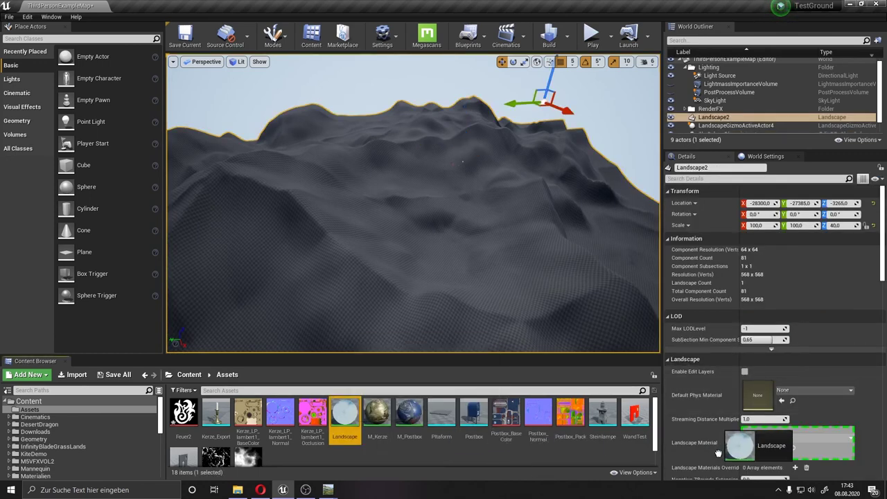
pyautogui.moveTo(349, 417); pyautogui.dragTo(758, 442)
pyautogui.moveTo(515, 257); pyautogui.dragTo(527, 263, button='right')
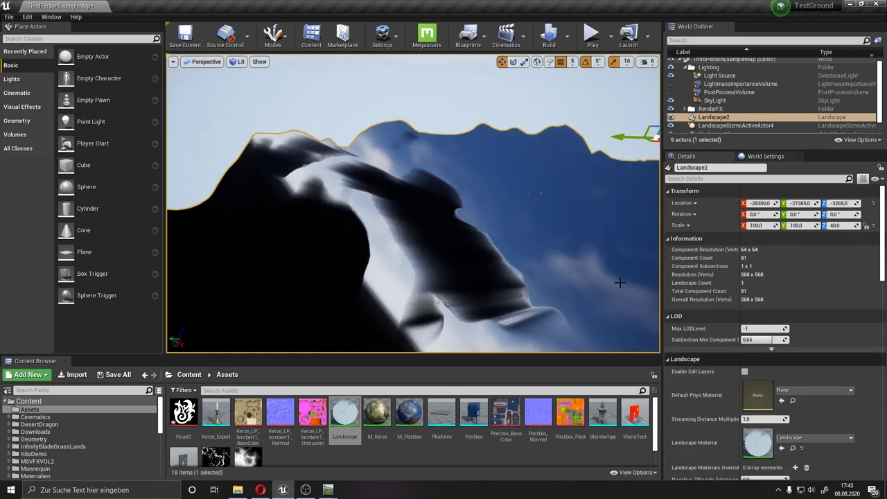
pyautogui.click(273, 35)
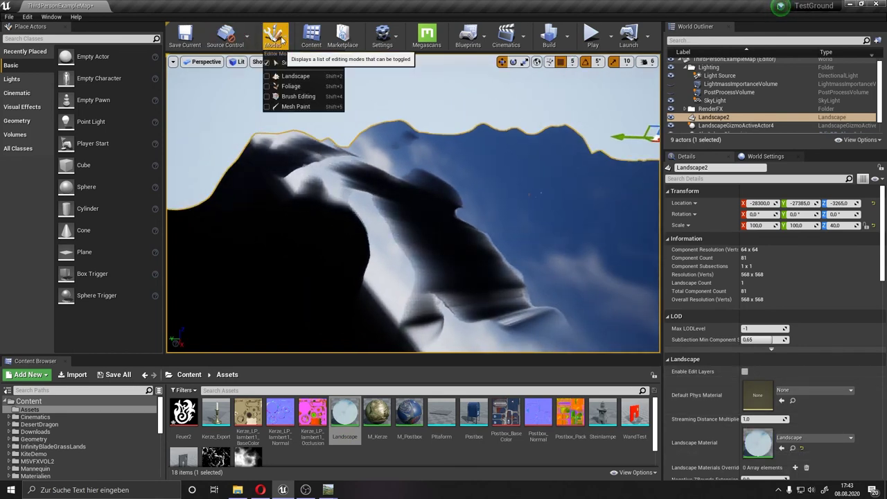
# Enter Landscape mode's Paint tools and give the Gras layer weight-blended layer info.
pyautogui.click(291, 106)
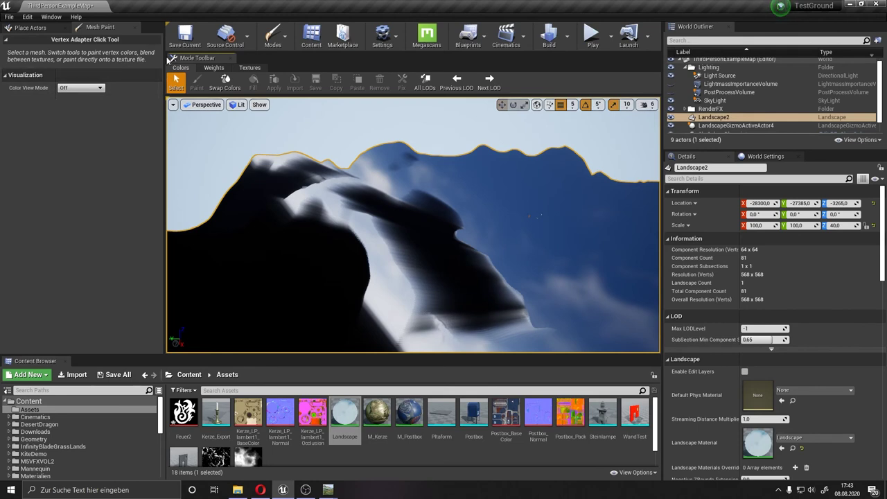
pyautogui.click(273, 36)
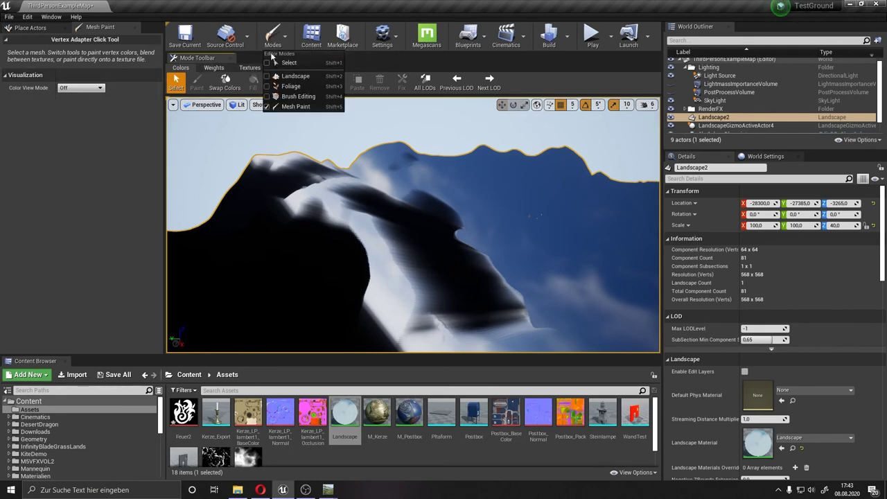
pyautogui.click(282, 78)
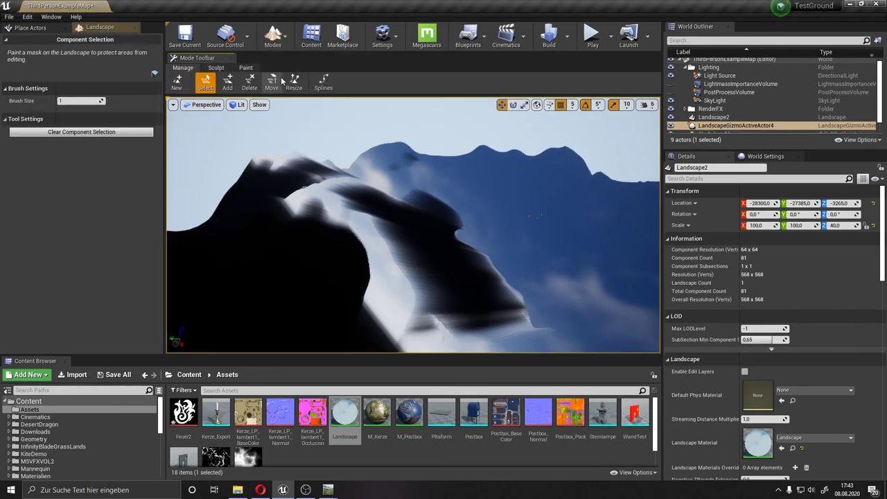
pyautogui.click(245, 69)
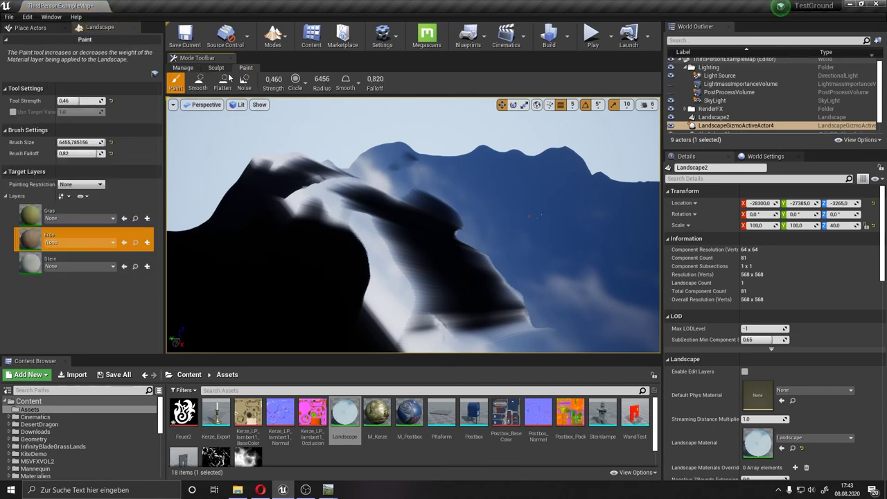
pyautogui.click(147, 218)
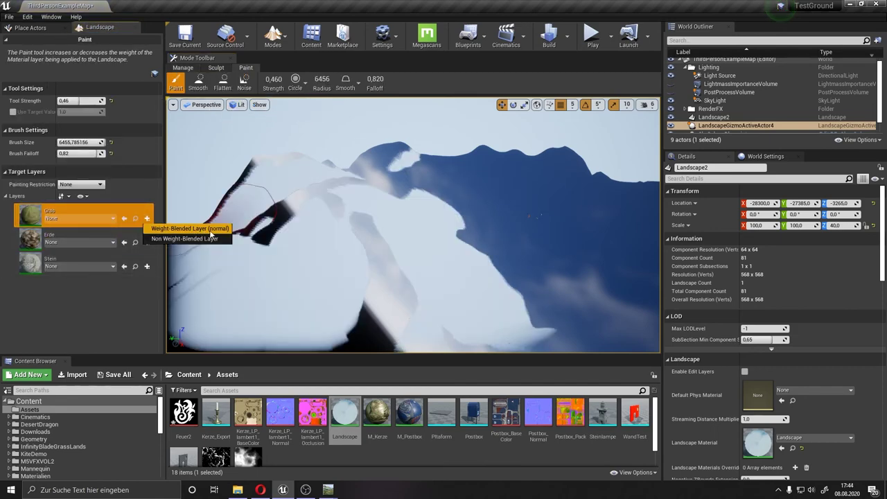
pyautogui.click(210, 231)
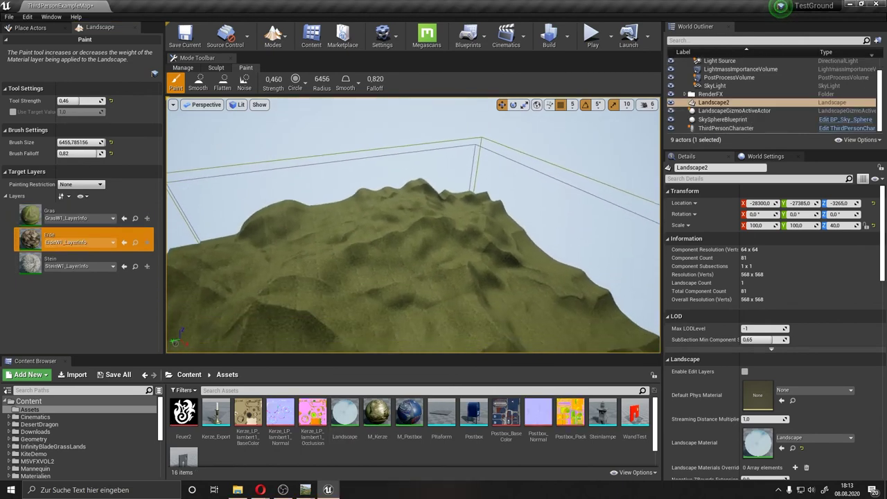
pyautogui.moveTo(413, 225)
pyautogui.mouseDown(button='right')
pyautogui.moveTo(395, 263)
pyautogui.moveTo(416, 260)
pyautogui.mouseUp(button='right')
pyautogui.moveTo(230, 307); pyautogui.dragTo(230, 307, button='right')
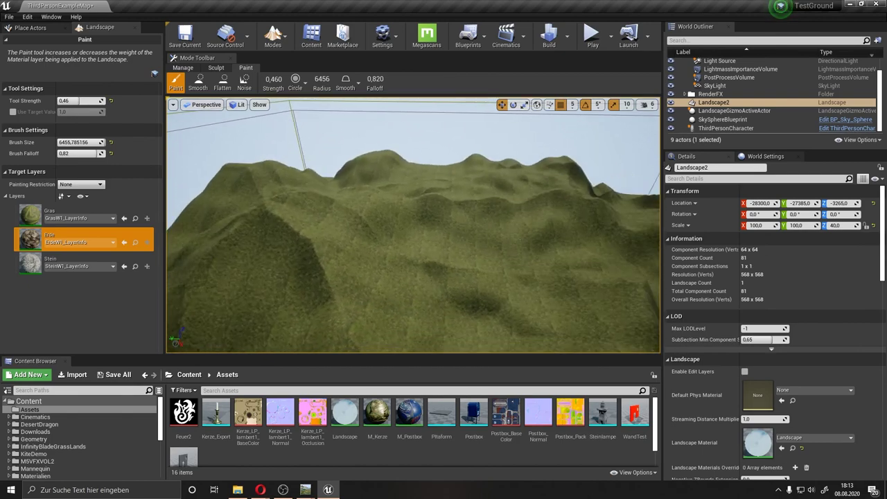
pyautogui.moveTo(184, 208); pyautogui.dragTo(184, 208, button='right')
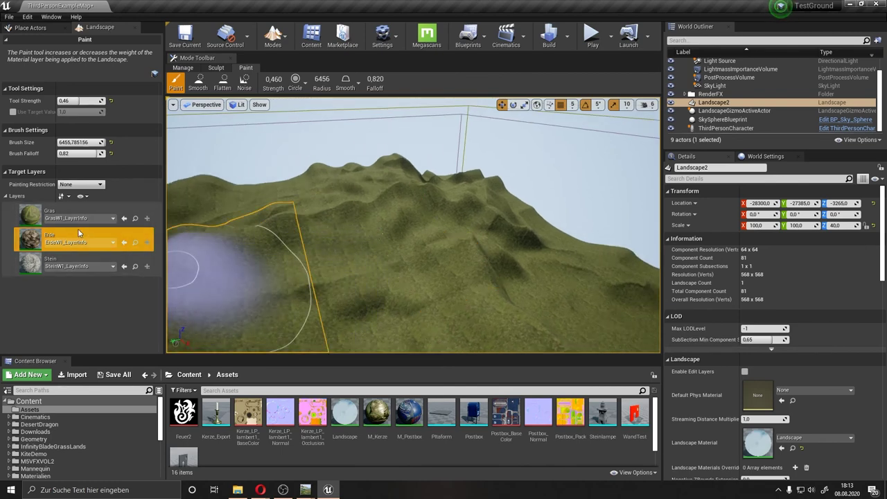
# Import a World Machine mask from the Export folder into the Erde layer, fitted to landscape size.
pyautogui.rightClick(32, 244)
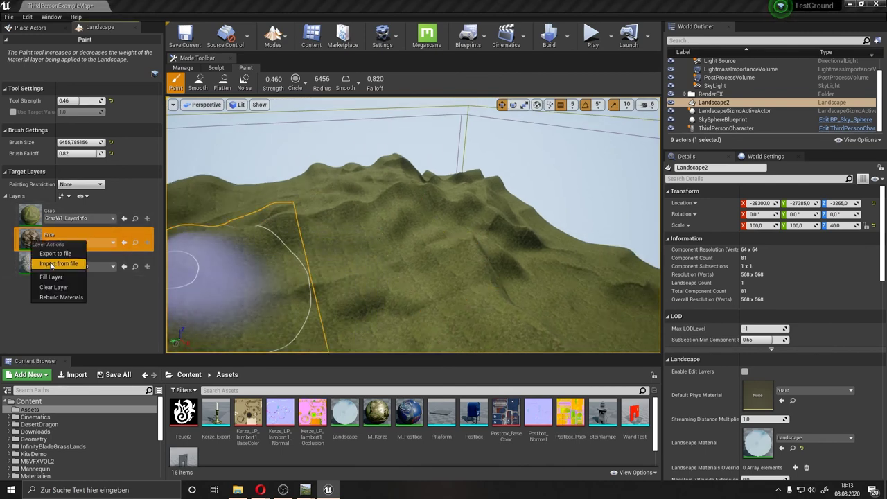
pyautogui.click(50, 264)
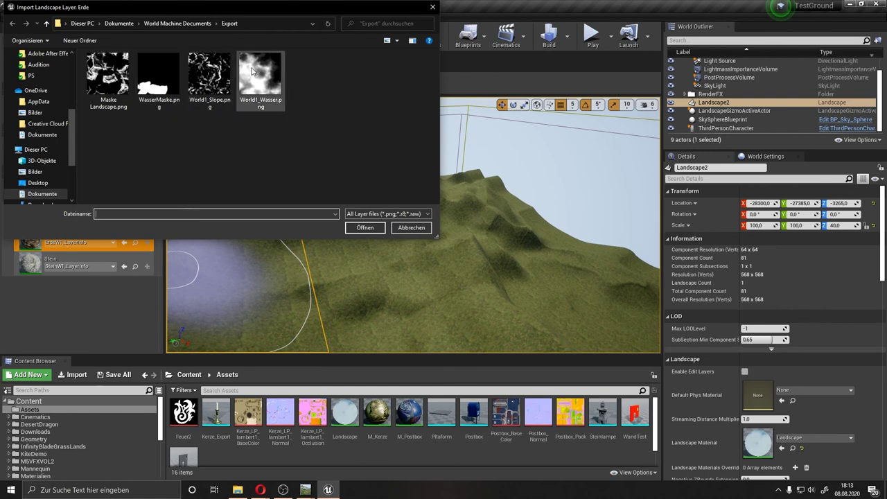
pyautogui.click(357, 228)
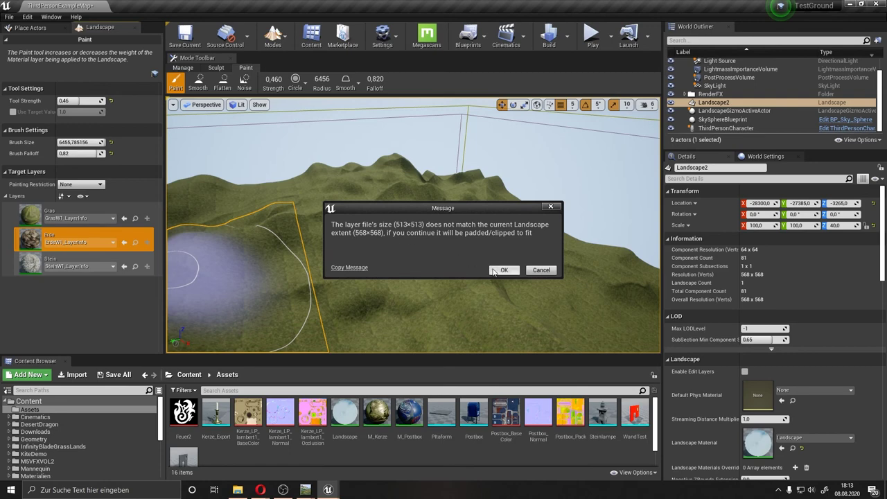
pyautogui.click(503, 270)
pyautogui.moveTo(503, 266)
pyautogui.mouseDown(button='right')
pyautogui.moveTo(355, 196)
pyautogui.moveTo(206, 237)
pyautogui.mouseUp(button='right')
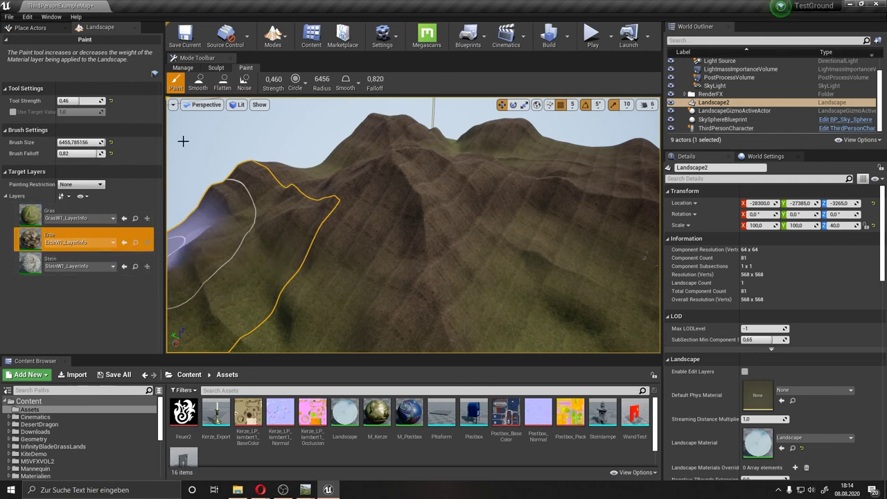
pyautogui.moveTo(346, 229)
pyautogui.mouseDown(button='right')
pyautogui.moveTo(388, 222)
pyautogui.moveTo(337, 238)
pyautogui.moveTo(360, 323)
pyautogui.mouseUp(button='right')
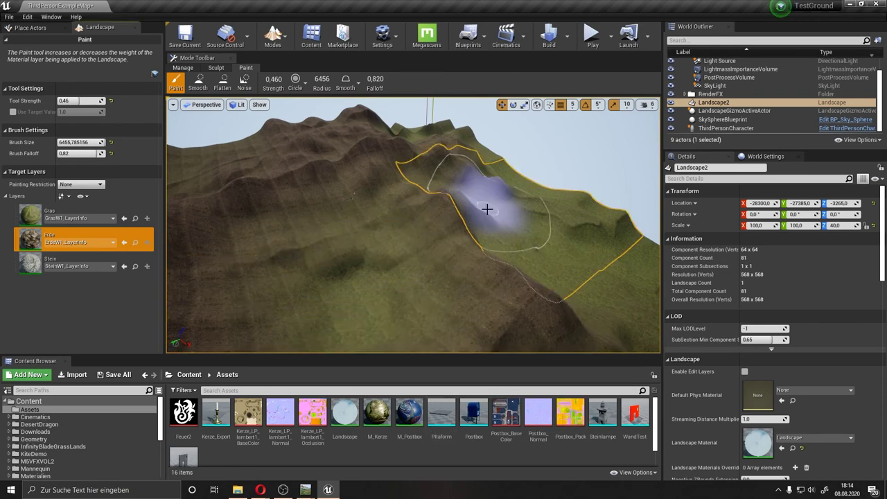
pyautogui.moveTo(482, 205); pyautogui.dragTo(468, 337, button='right')
pyautogui.moveTo(304, 489)
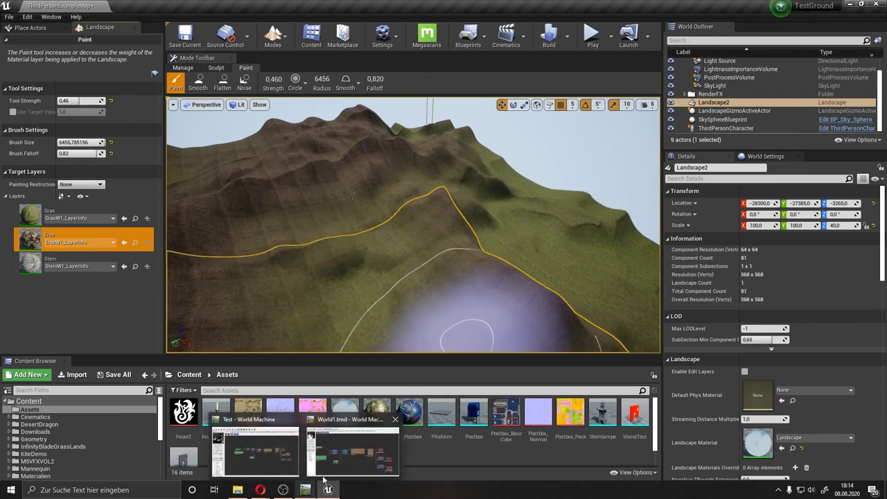
# Verify the height mask exports as World1_Wasser.png, then import that file into the Erde layer.
pyautogui.click(350, 450)
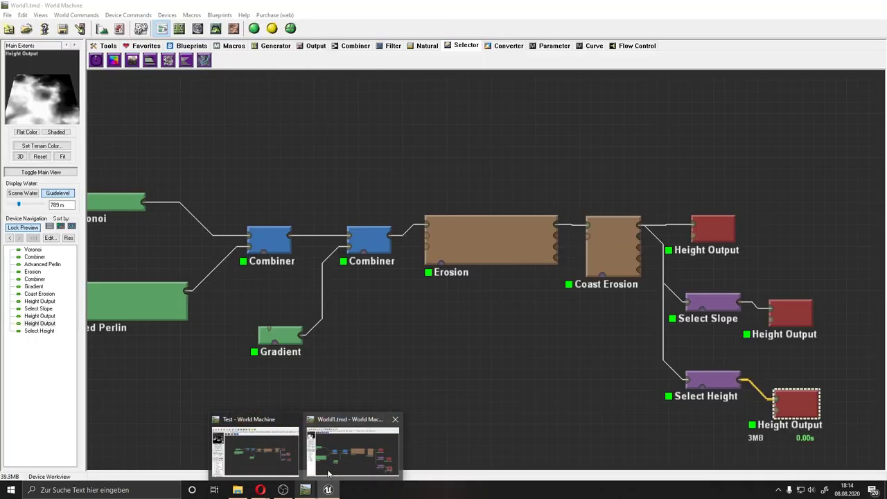
pyautogui.doubleClick(797, 404)
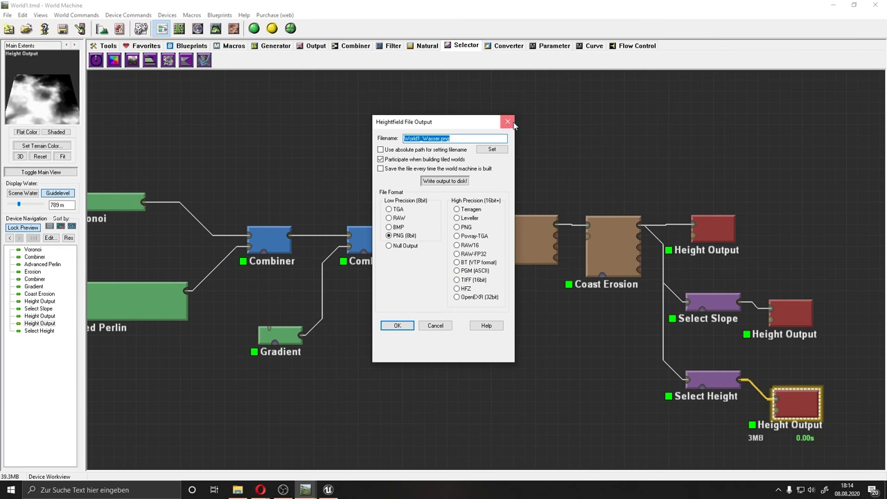
pyautogui.click(511, 123)
pyautogui.doubleClick(707, 373)
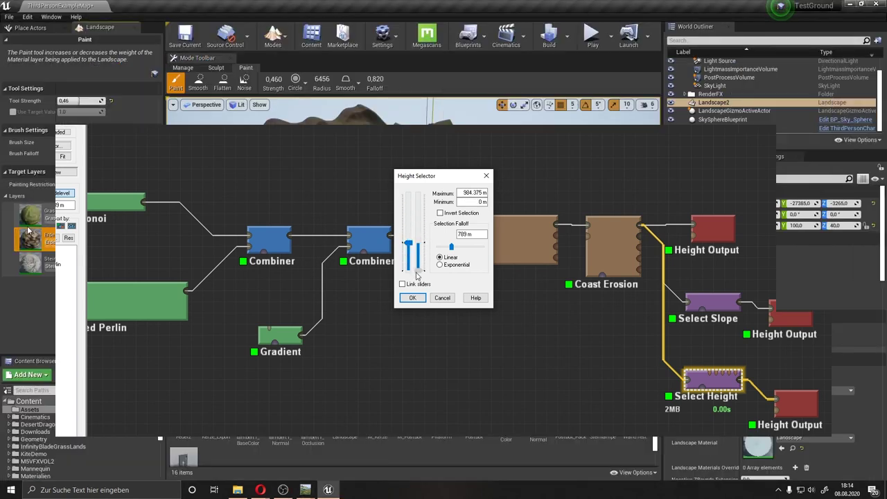
pyautogui.click(52, 254)
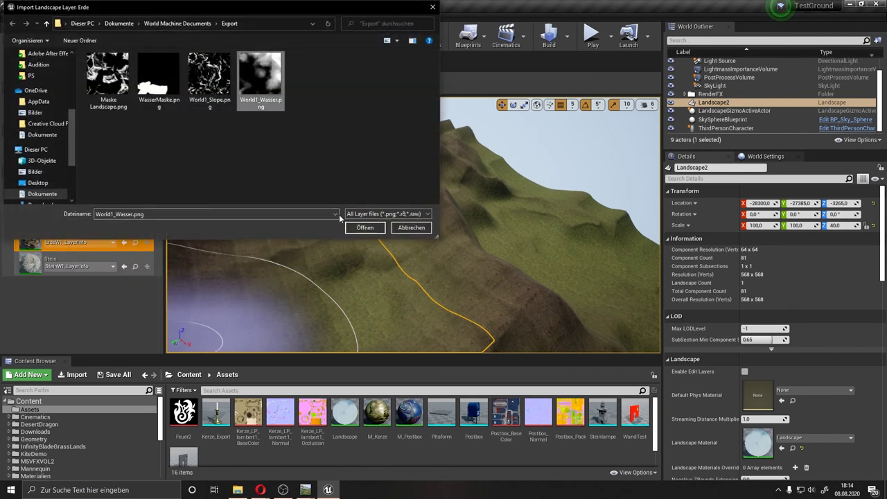
pyautogui.click(356, 229)
# Accept the size fit for the Wasser mask, then import another Export-folder mask into Erde.
pyautogui.click(503, 270)
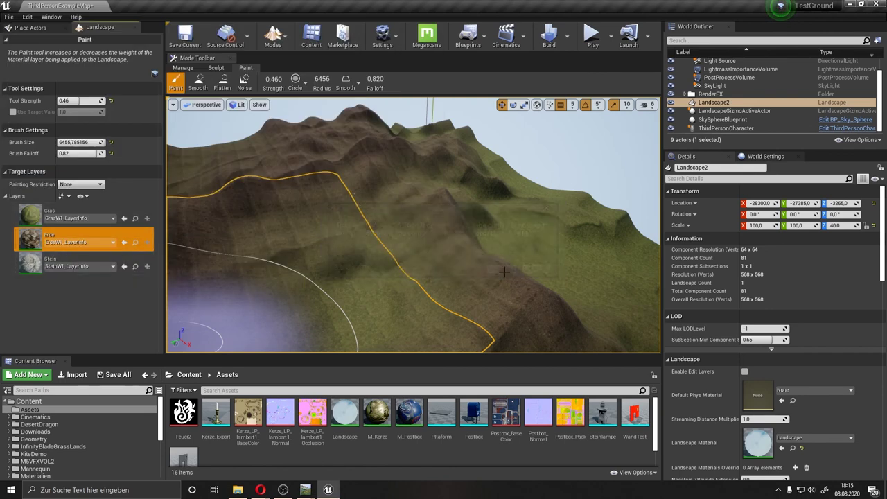
pyautogui.moveTo(503, 270)
pyautogui.mouseDown(button='right')
pyautogui.moveTo(416, 208)
pyautogui.moveTo(360, 184)
pyautogui.moveTo(368, 230)
pyautogui.moveTo(459, 293)
pyautogui.mouseUp(button='right')
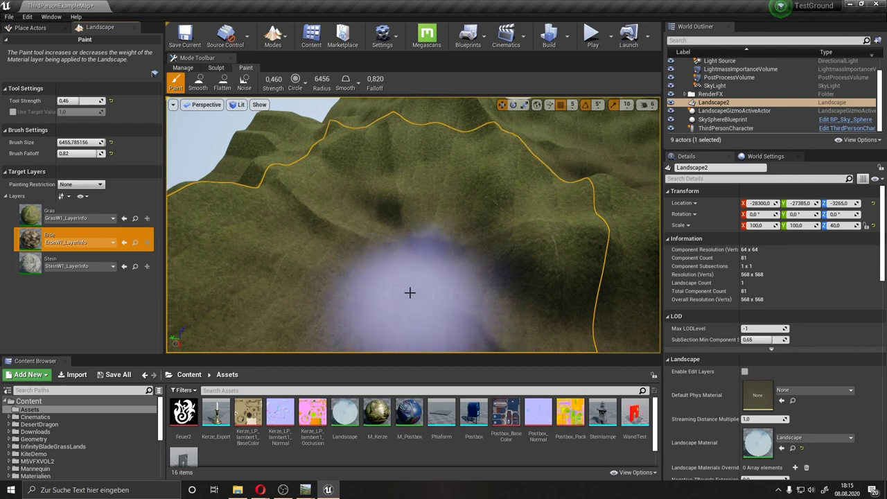
pyautogui.moveTo(410, 292); pyautogui.dragTo(370, 270, button='right')
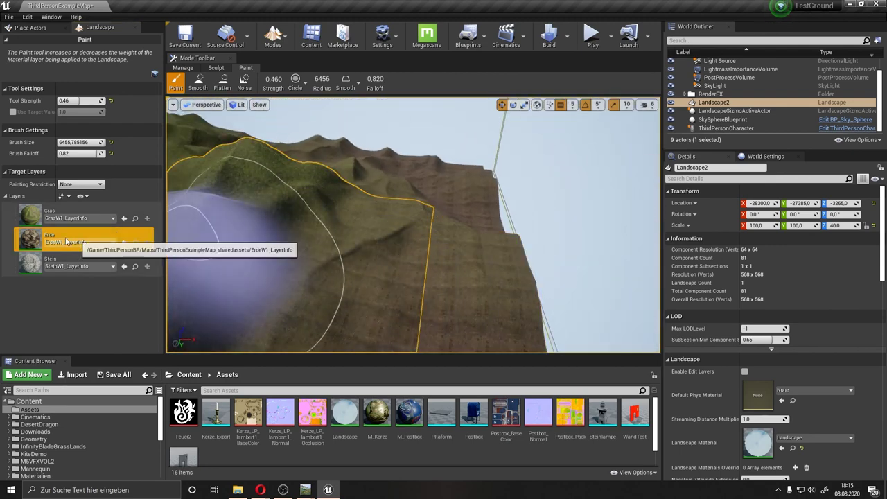
pyautogui.rightClick(29, 240)
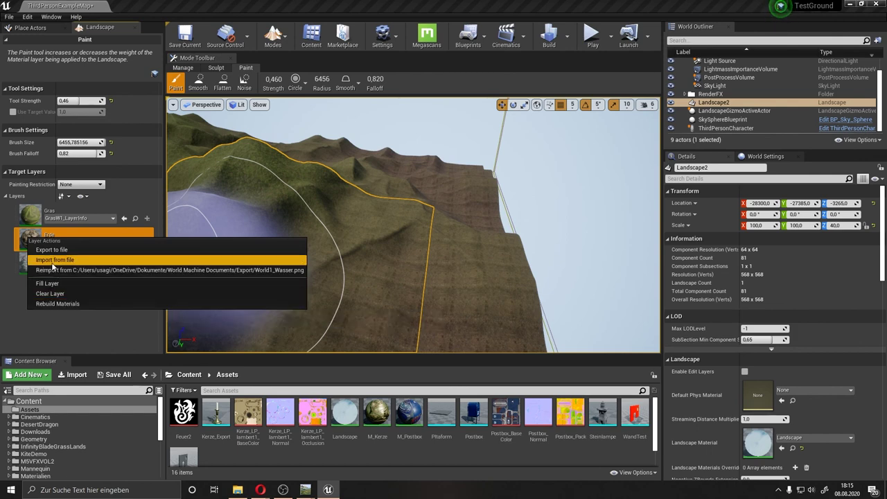
pyautogui.click(52, 260)
pyautogui.doubleClick(220, 73)
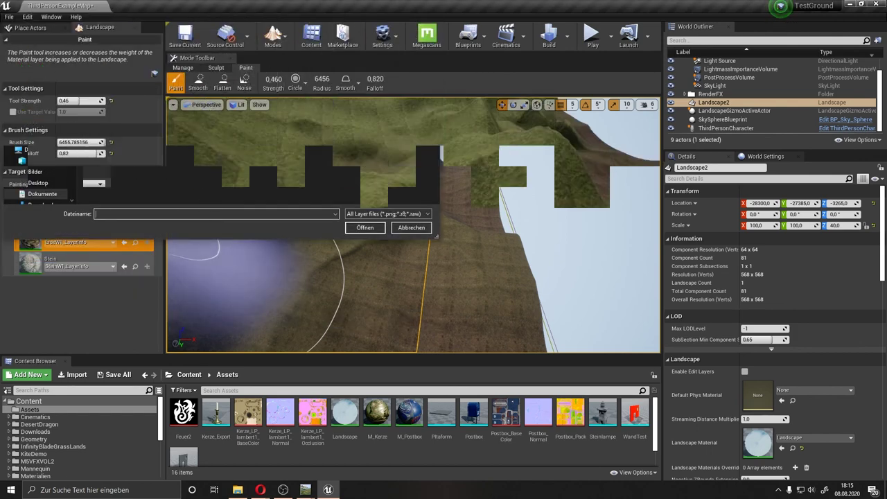
pyautogui.moveTo(413, 226); pyautogui.dragTo(180, 208, button='right')
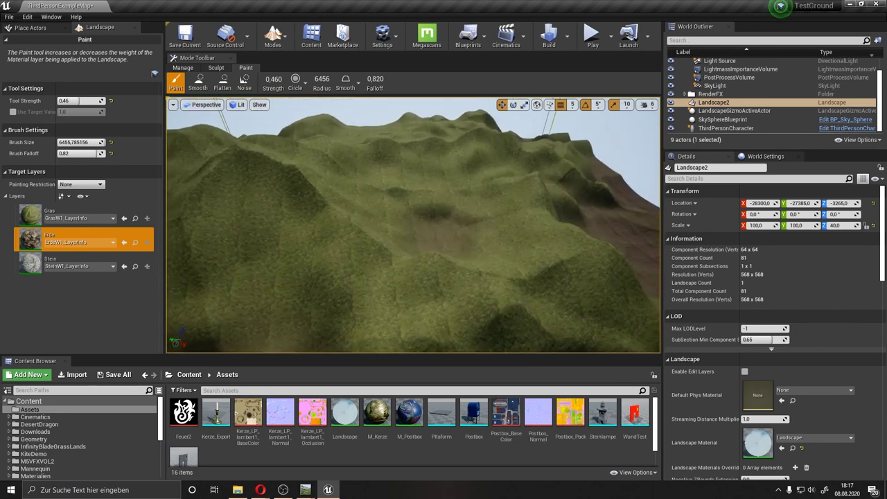
# Import World1_Slope.png into the Stein layer and accept fitting it to the landscape.
pyautogui.rightClick(29, 262)
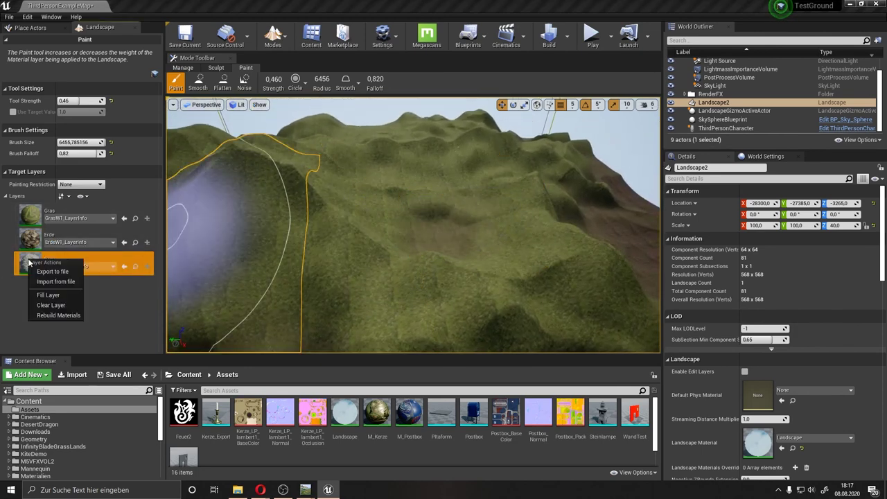
pyautogui.click(43, 281)
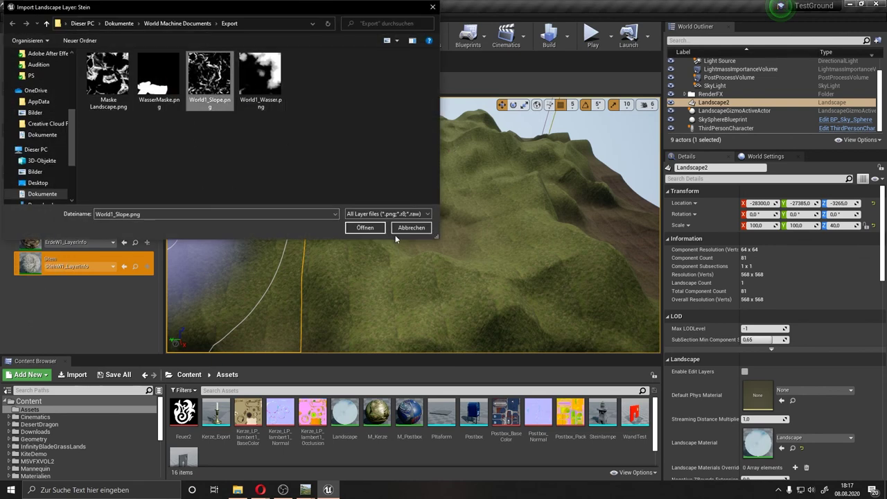
pyautogui.click(377, 228)
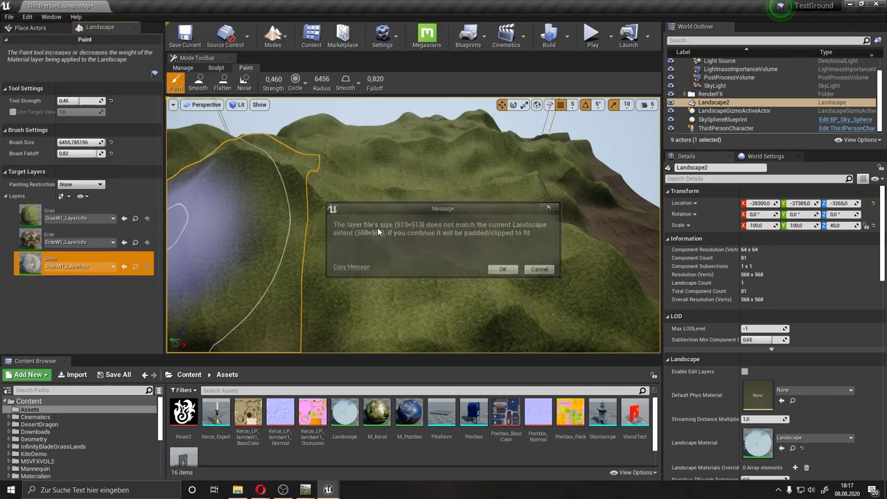
pyautogui.click(504, 270)
pyautogui.moveTo(386, 247)
pyautogui.mouseDown(button='right')
pyautogui.moveTo(416, 236)
pyautogui.moveTo(415, 201)
pyautogui.moveTo(388, 208)
pyautogui.moveTo(413, 212)
pyautogui.moveTo(402, 215)
pyautogui.mouseUp(button='right')
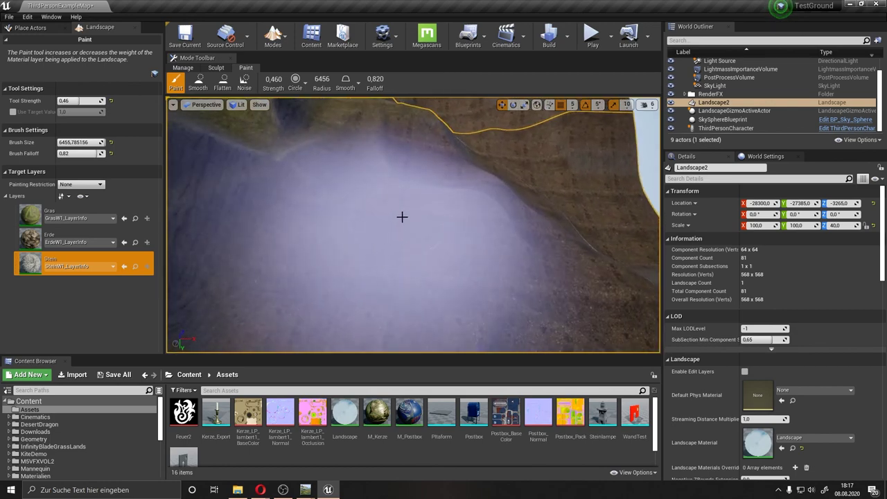
# Lower the paint brush strength and radius for finer painting over the green hills.
pyautogui.moveTo(540, 235)
pyautogui.mouseDown(button='right')
pyautogui.moveTo(527, 222)
pyautogui.moveTo(519, 248)
pyautogui.moveTo(485, 232)
pyautogui.mouseUp(button='right')
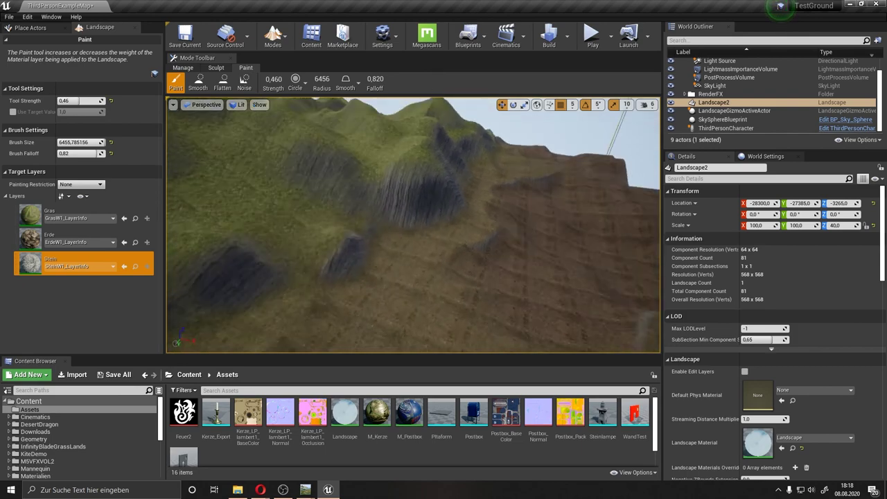
pyautogui.moveTo(485, 233)
pyautogui.mouseDown(button='right')
pyautogui.moveTo(443, 223)
pyautogui.moveTo(410, 184)
pyautogui.mouseUp(button='right')
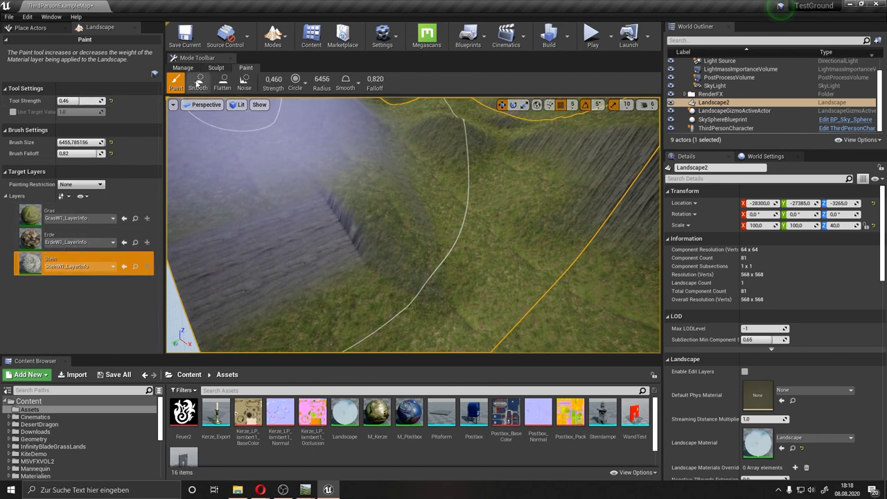
pyautogui.rightClick(368, 234)
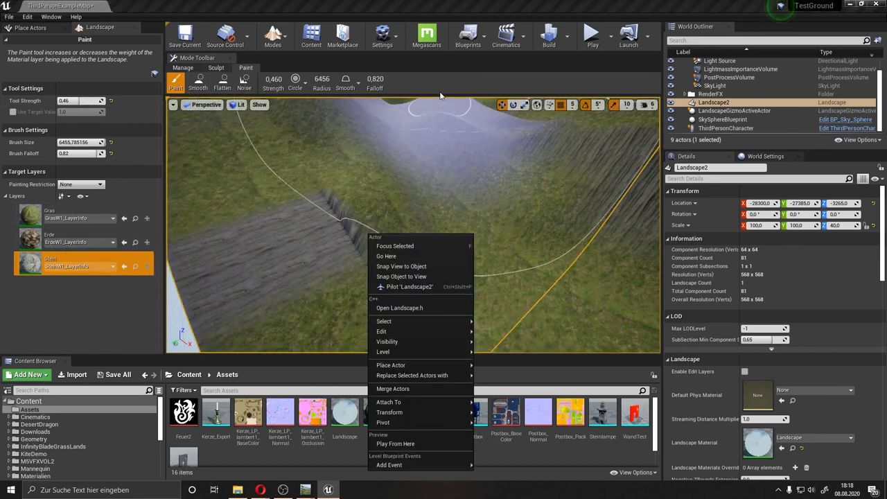
pyautogui.moveTo(274, 79); pyautogui.dragTo(263, 80)
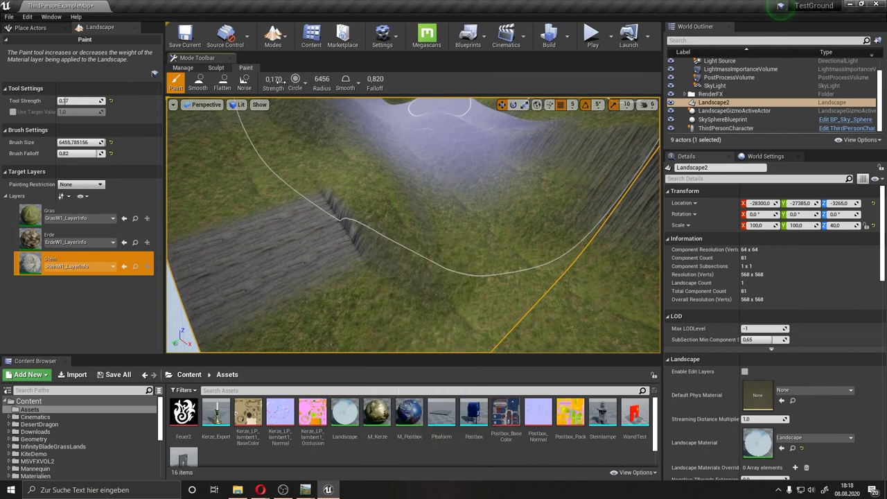
pyautogui.moveTo(322, 79); pyautogui.dragTo(305, 79)
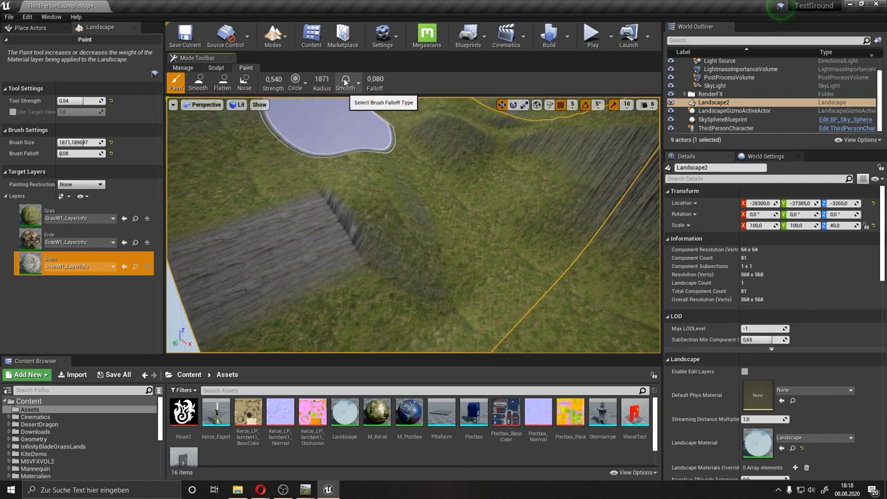
# Select the Gras layer, undo one grass stroke, then pick the Stein layer for the cliff.
pyautogui.click(18, 219)
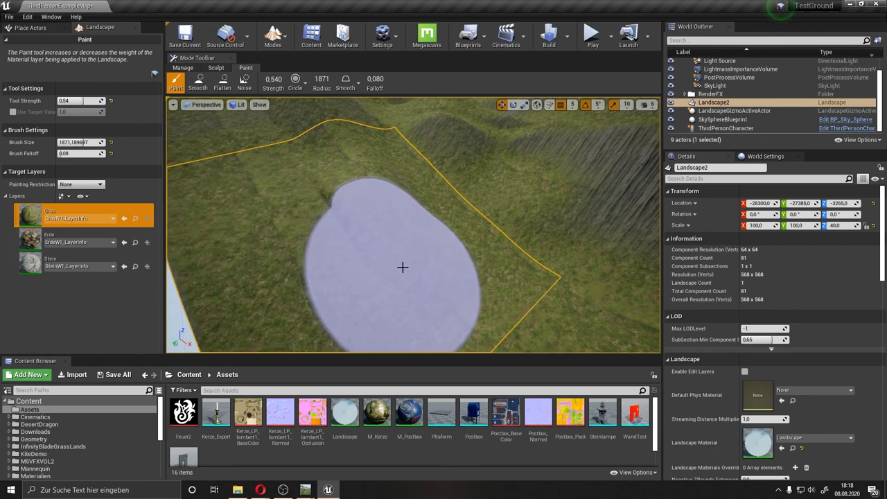
pyautogui.hotkey('ctrl', 'z')
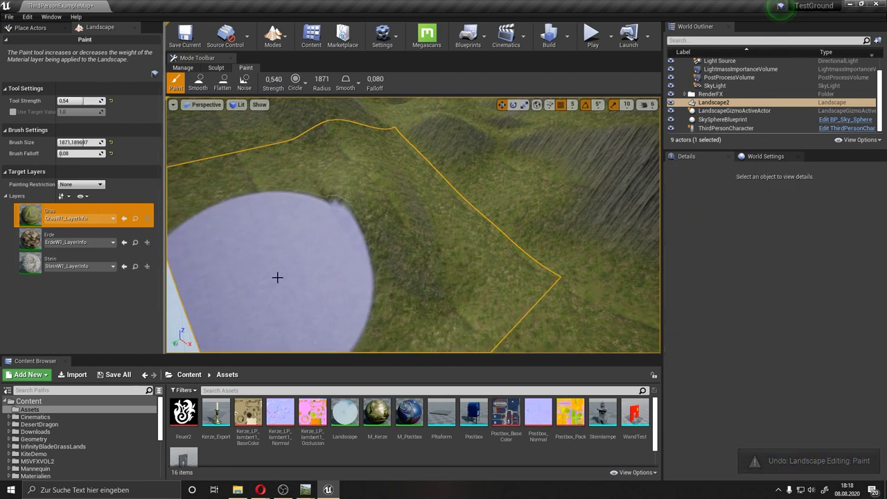
pyautogui.moveTo(257, 256)
pyautogui.mouseDown(button='right')
pyautogui.moveTo(257, 208)
pyautogui.moveTo(291, 208)
pyautogui.moveTo(291, 222)
pyautogui.mouseUp(button='right')
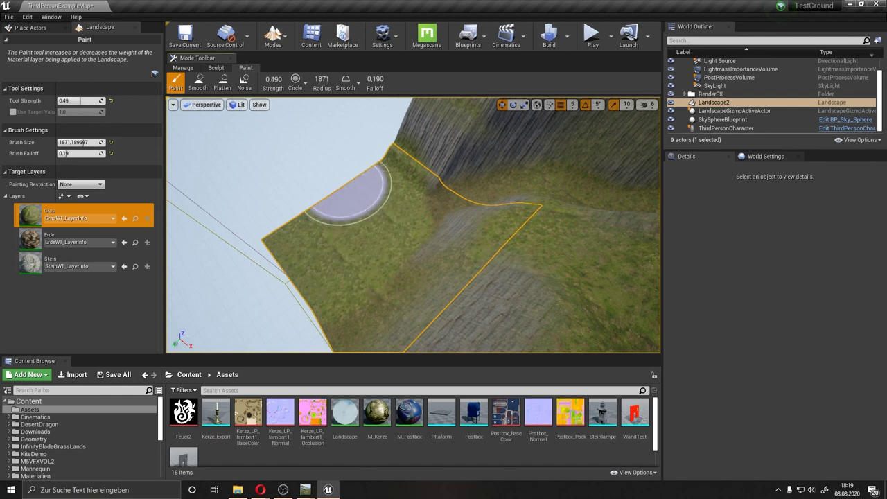
pyautogui.rightClick(42, 267)
pyautogui.click(42, 266)
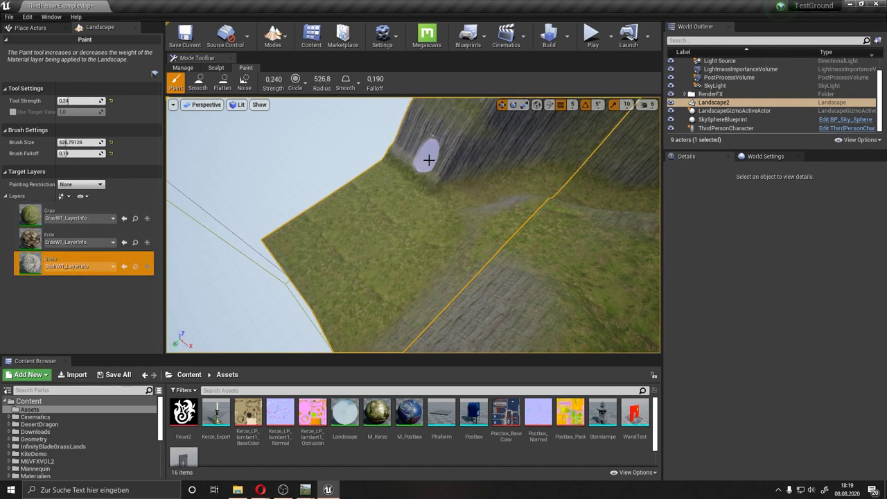
pyautogui.moveTo(412, 225)
pyautogui.mouseDown(button='right')
pyautogui.moveTo(444, 214)
pyautogui.moveTo(413, 225)
pyautogui.mouseUp(button='right')
# Switch the Landscape tools to Sculpt and orbit over the textured hills.
pyautogui.click(215, 67)
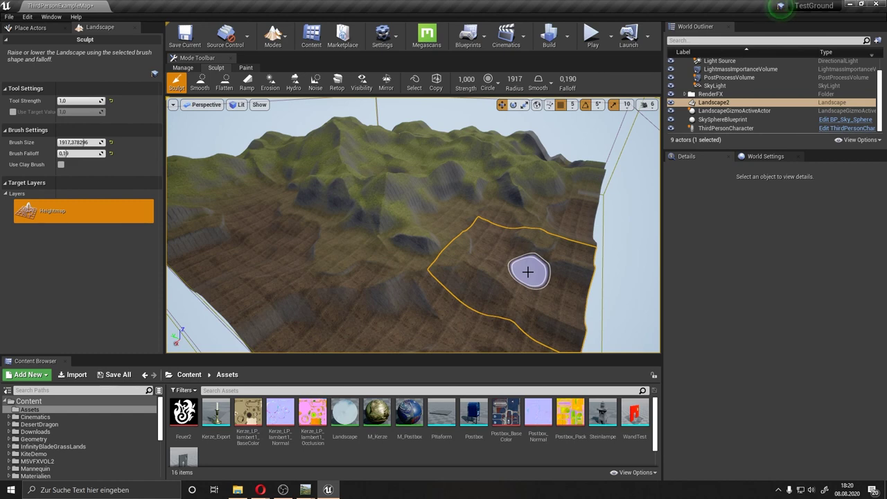
pyautogui.moveTo(527, 272); pyautogui.dragTo(527, 272, button='right')
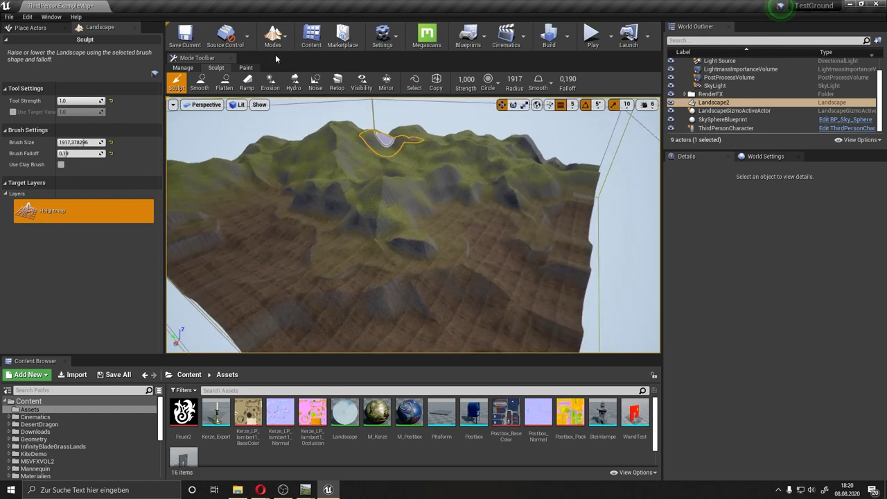